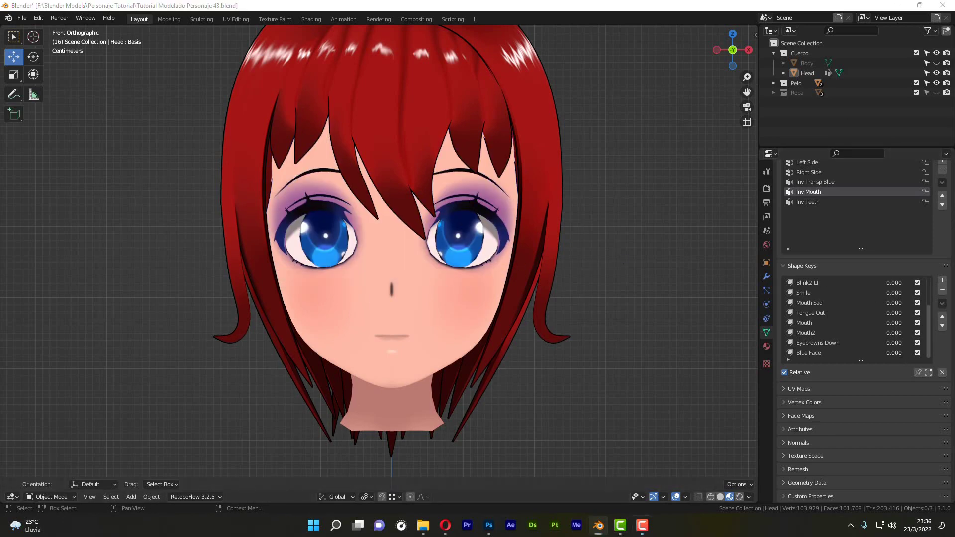
Examine the anime eye reference image in the browser and the Textura Ojos.psd eye texture in Photoshop, then return to Blender.
key("F10")
key("alt+Tab")
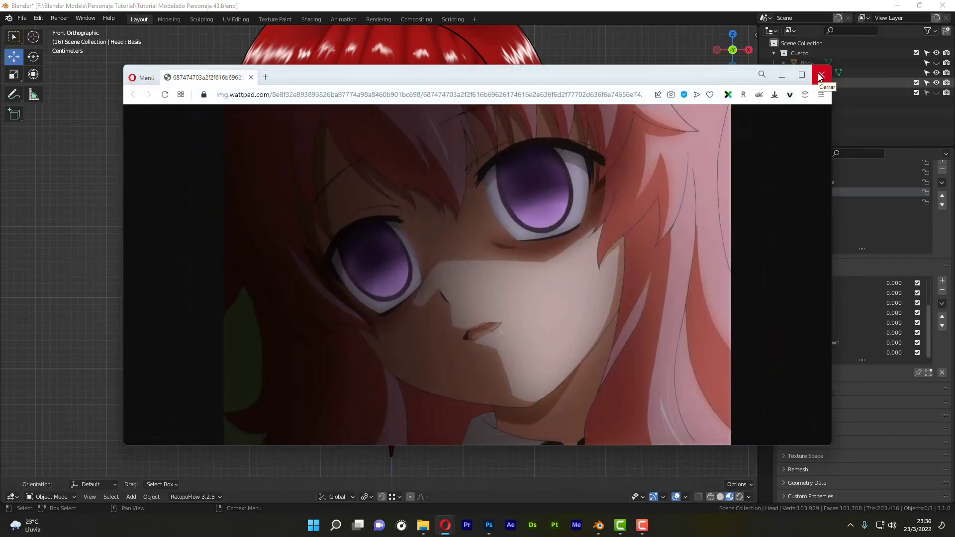
left_click_drag(443, 82, 844, 109)
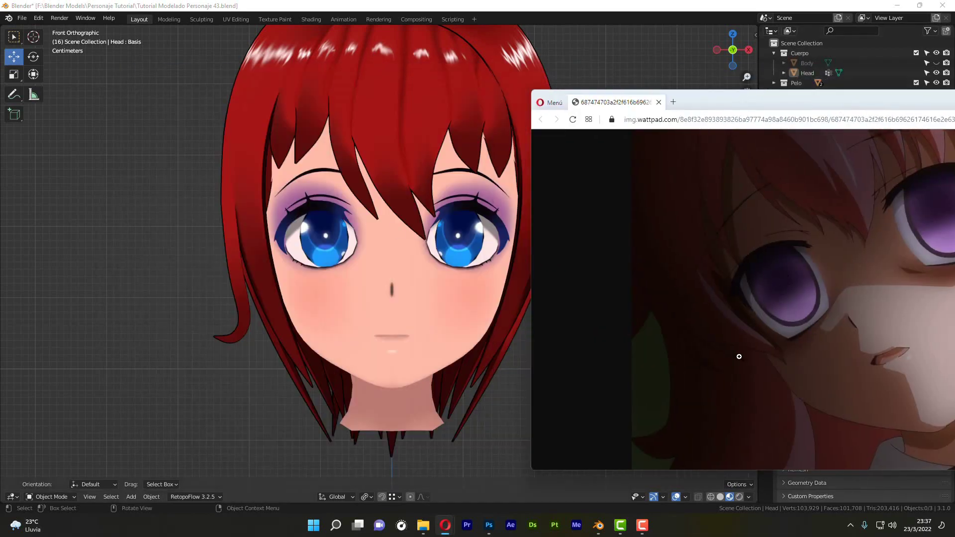
left_click(489, 525)
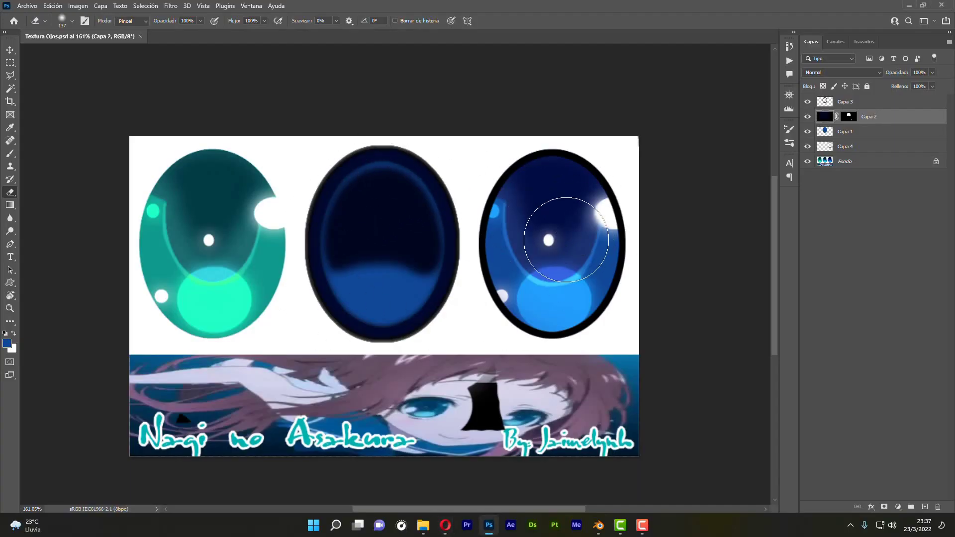
scroll(574, 228, "up", 2, "alt")
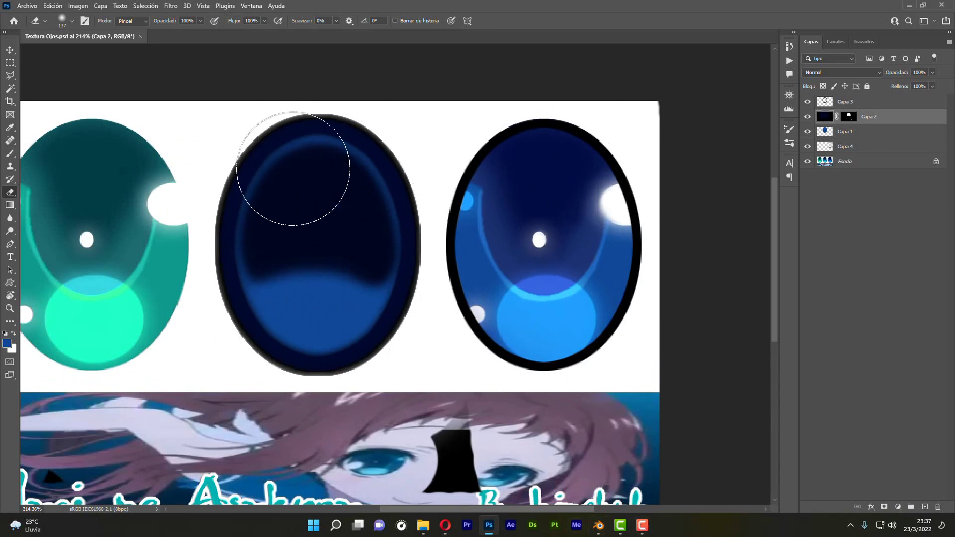
left_click(908, 7)
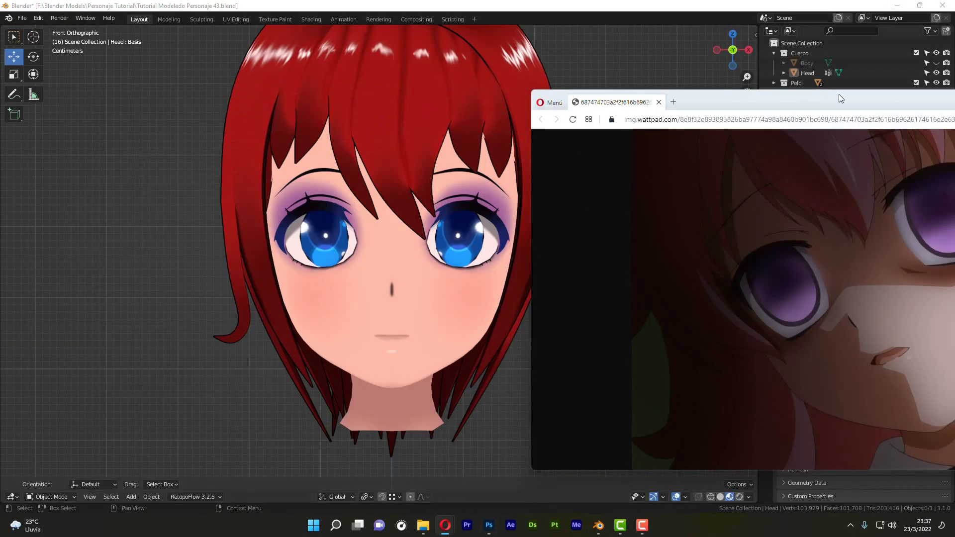
left_click_drag(838, 94, 470, 102)
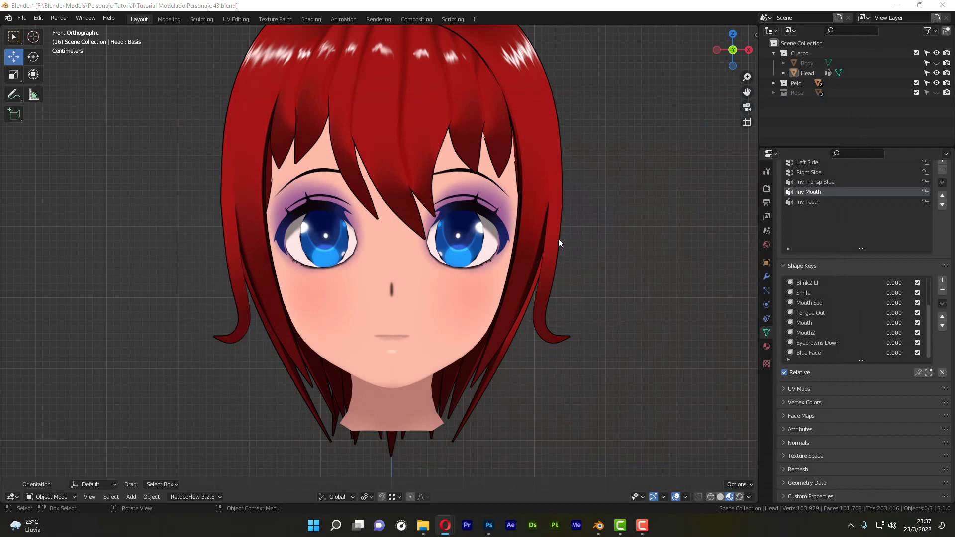
Hide the Pelo hair collection and frame the bare head in front orthographic view.
middle_click_drag(451, 270, 453, 268)
scroll(559, 274, "down", 5)
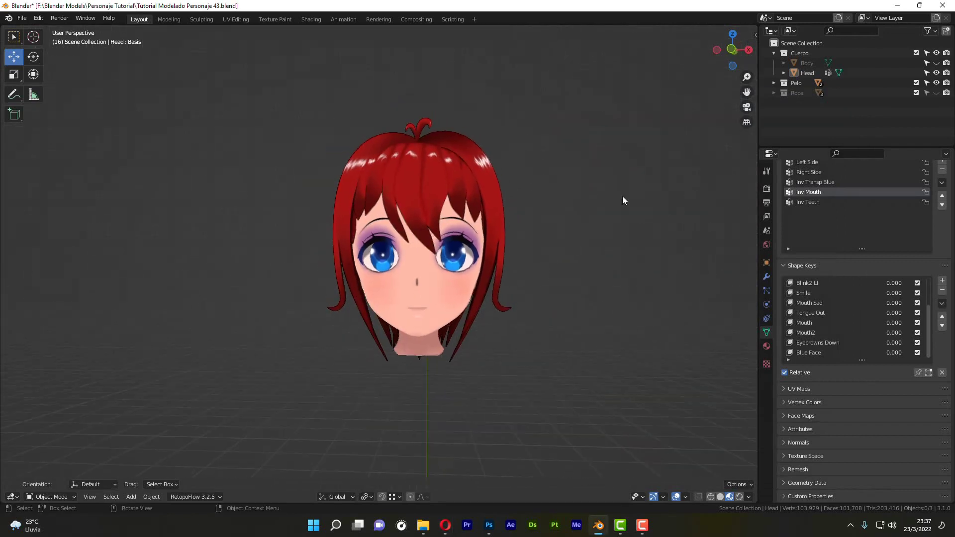
left_click(936, 82)
key("KP_1")
key("KP_Decimal")
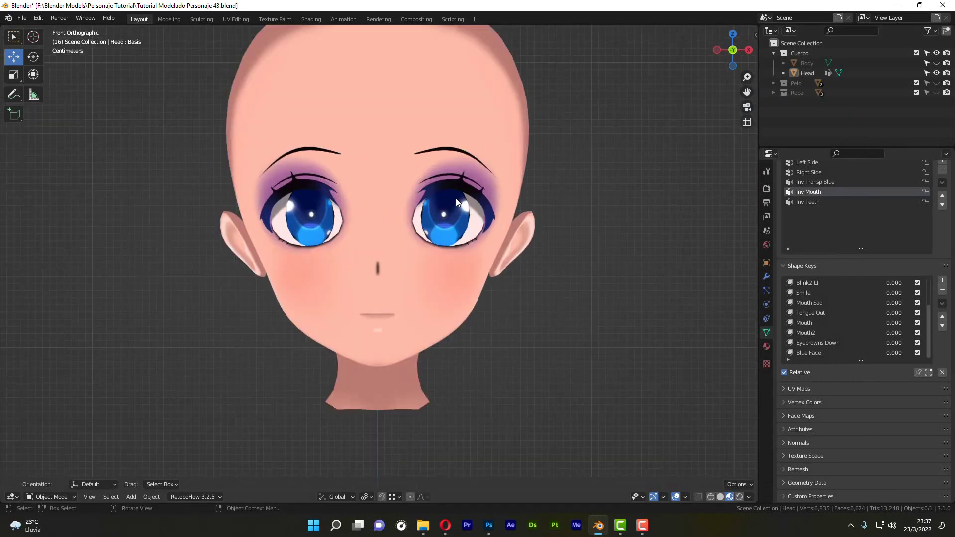
middle_click_drag(540, 243, 482, 201)
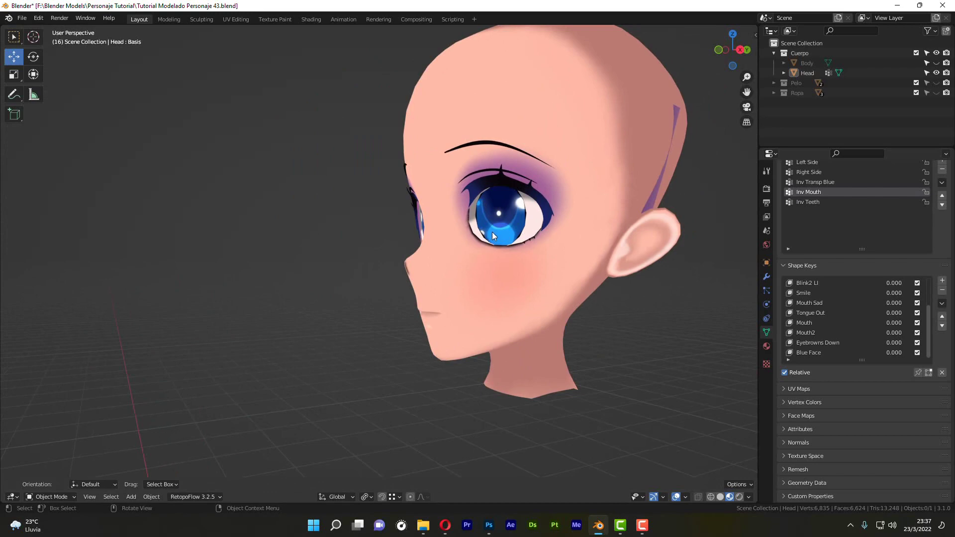
key("KP_1")
scroll(512, 213, "up", 3)
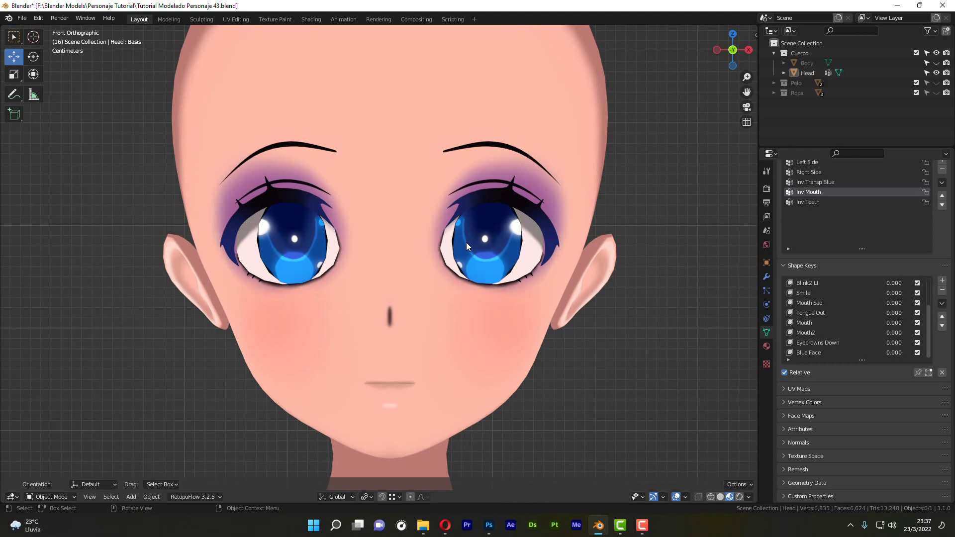
middle_click_drag(535, 267, 542, 256, "shift")
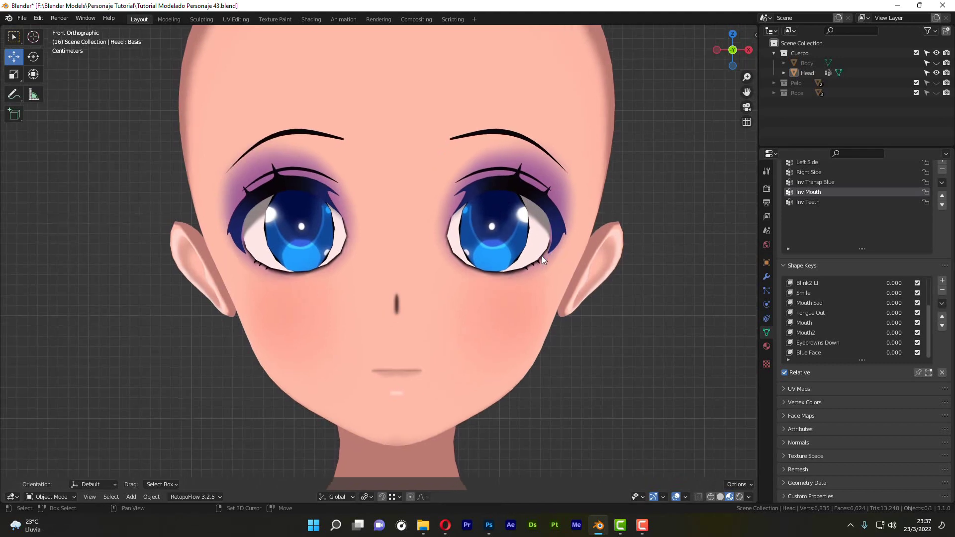
Enter Edit Mode on the Head object and select all linked vertices of both irises.
scroll(855, 320, "up", 4)
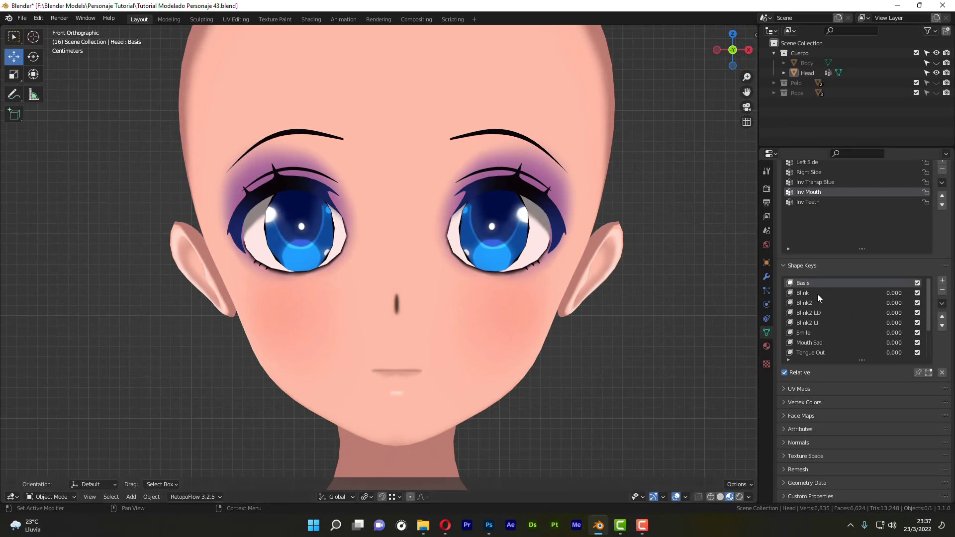
left_click(479, 297)
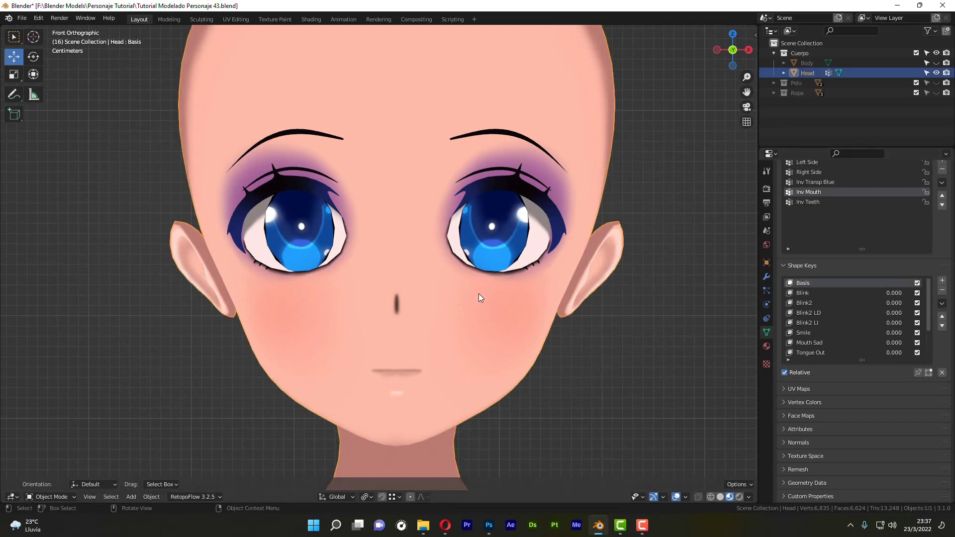
key("Tab")
scroll(592, 318, "down", 3)
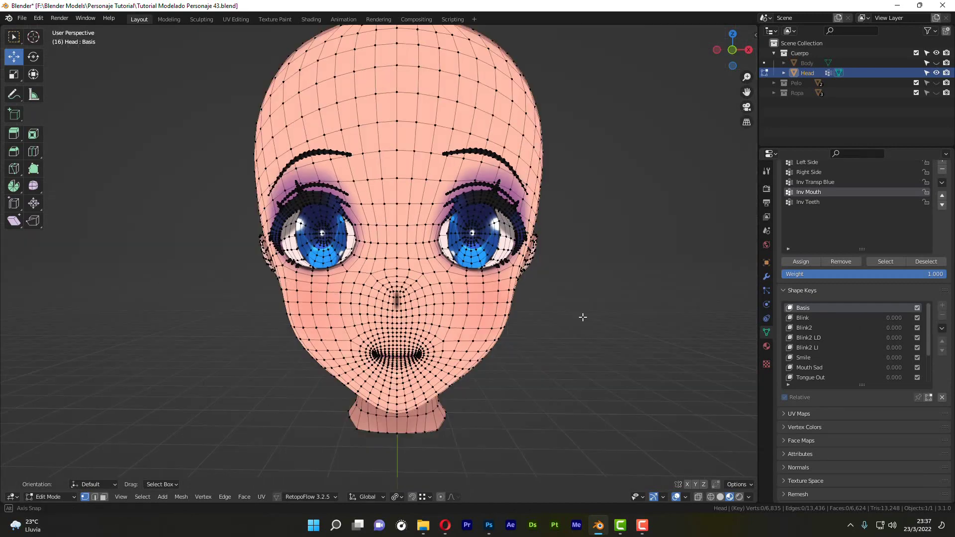
middle_click_drag(592, 318, 557, 246)
key("KP_1")
scroll(454, 242, "up", 3)
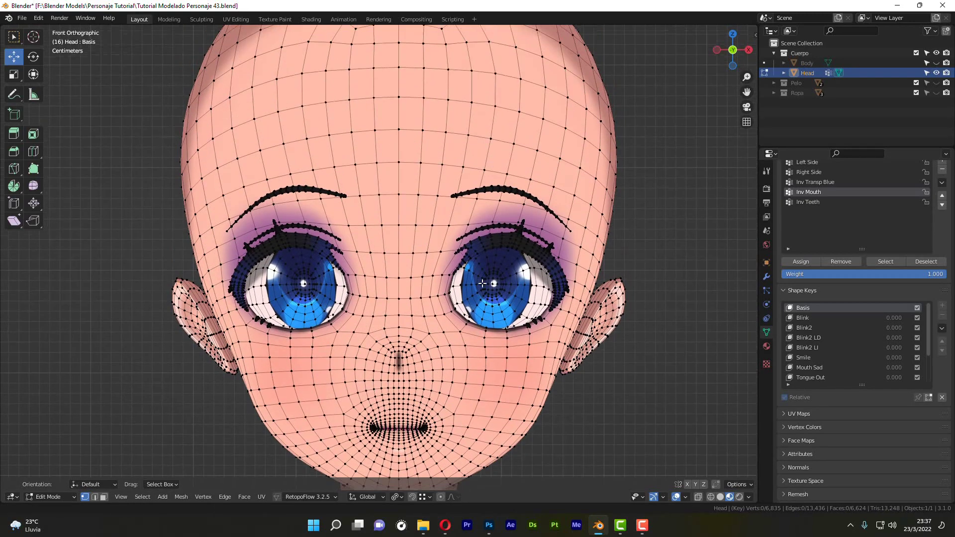
left_click(482, 287)
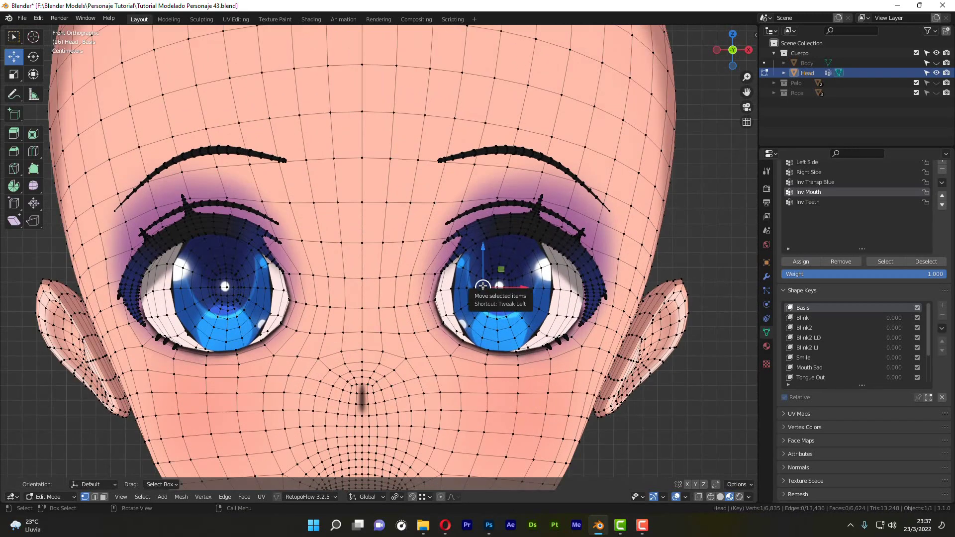
key("ctrl+l")
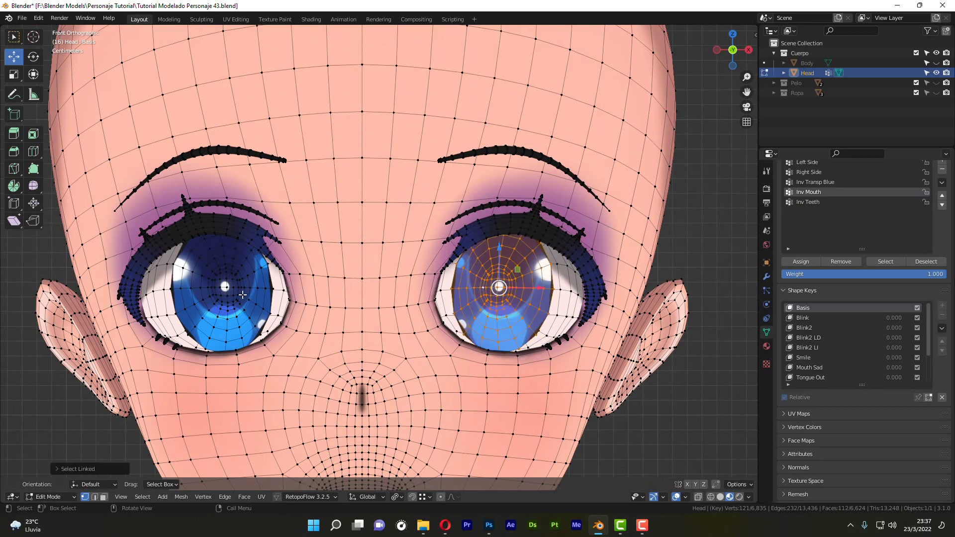
scroll(487, 245, "down", 2)
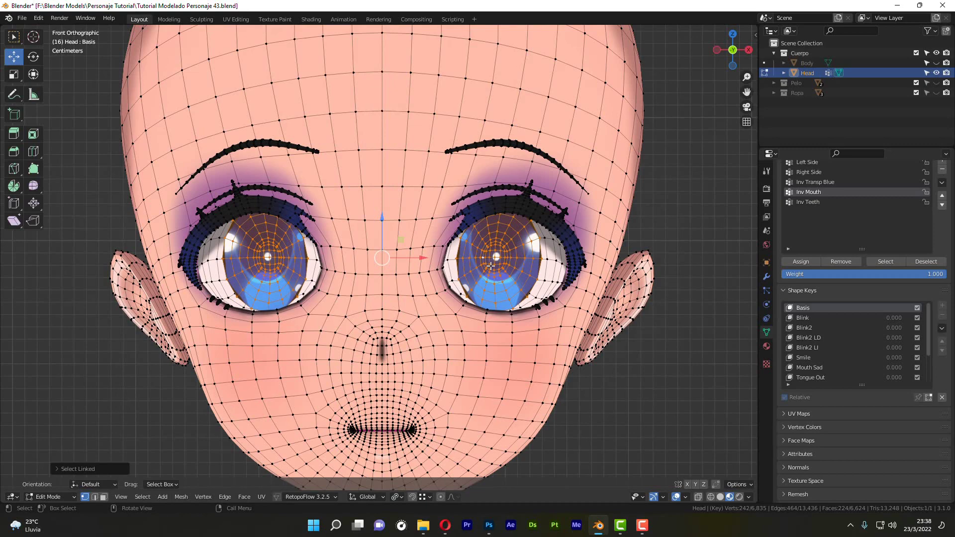
Create a vertex group named Eyes for the selected iris vertices of the head mesh.
middle_click_drag(477, 289, 541, 221)
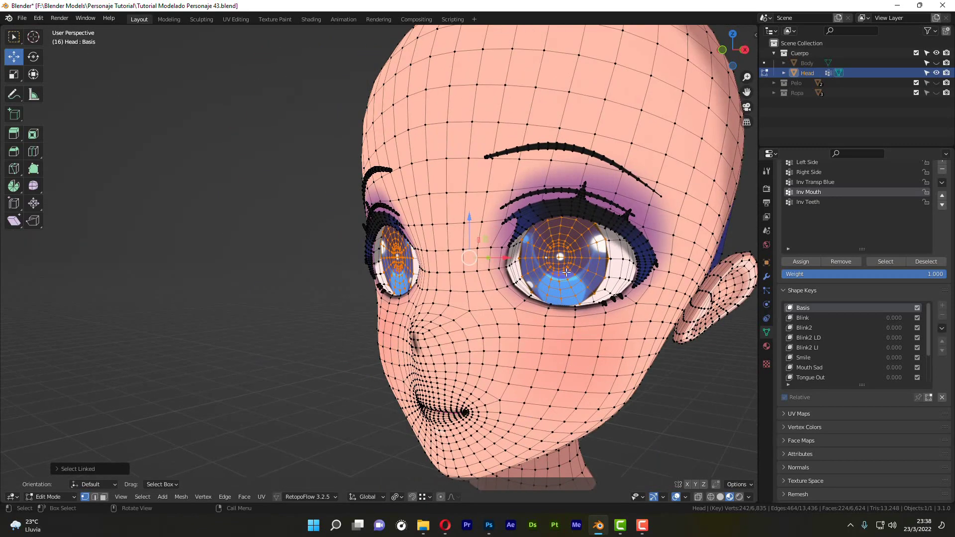
scroll(870, 204, "up", 3)
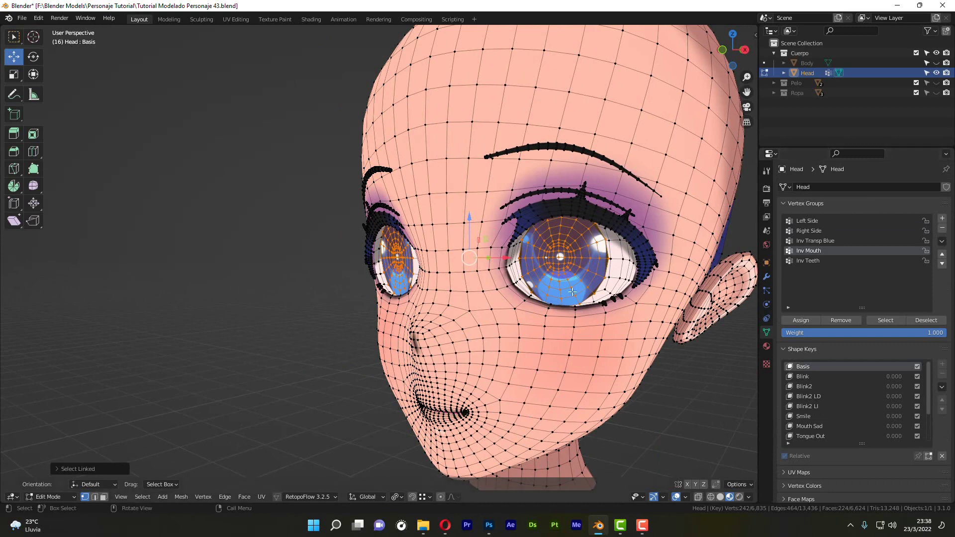
middle_click_drag(445, 261, 466, 218)
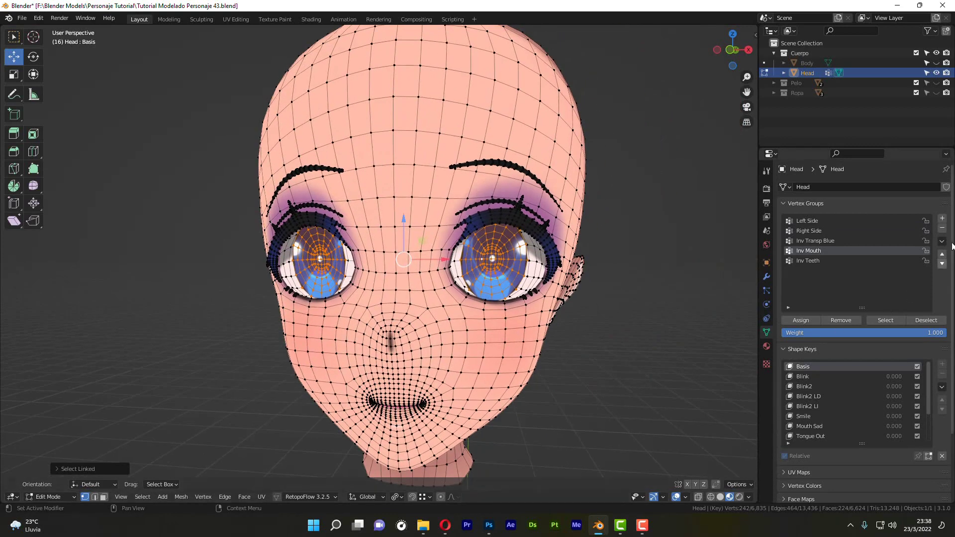
left_click(942, 218)
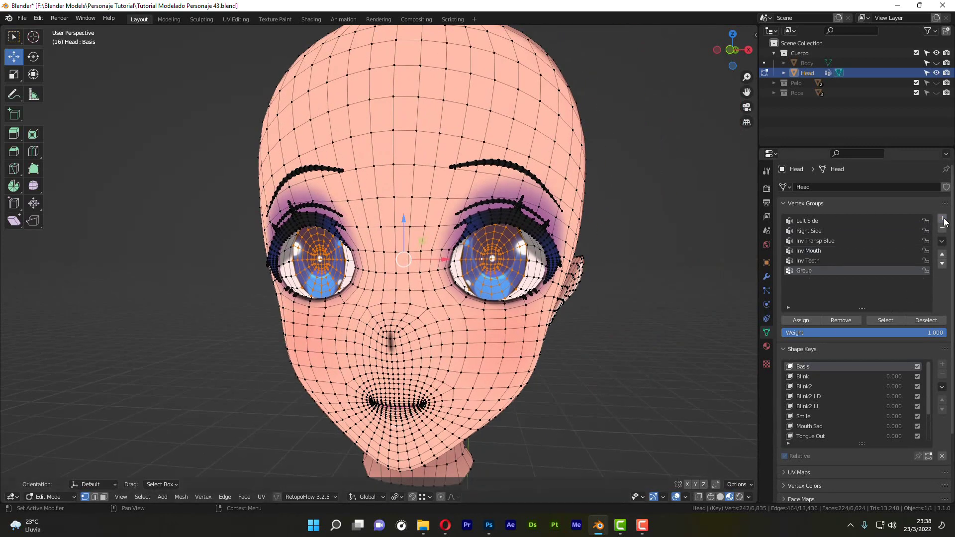
double_click(809, 275)
type("Y")
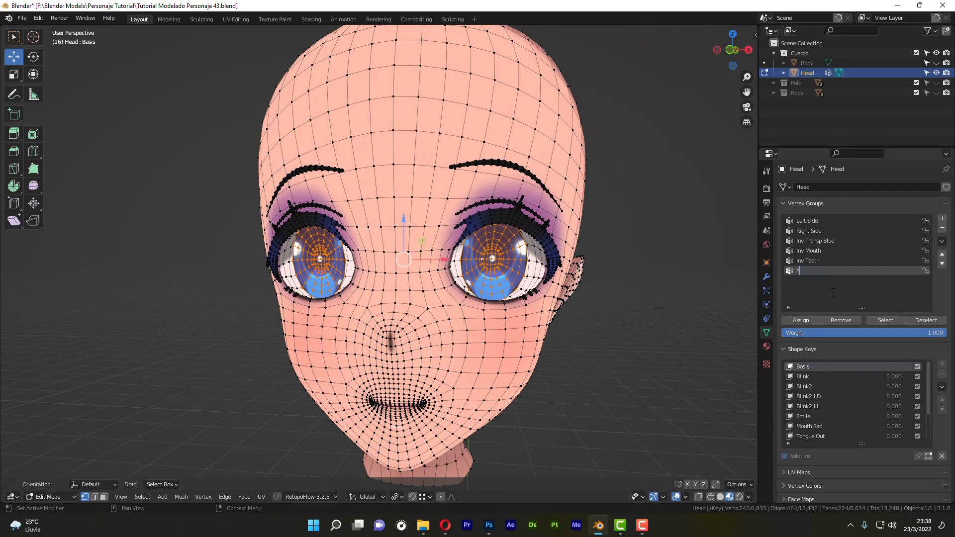
type("Eyes")
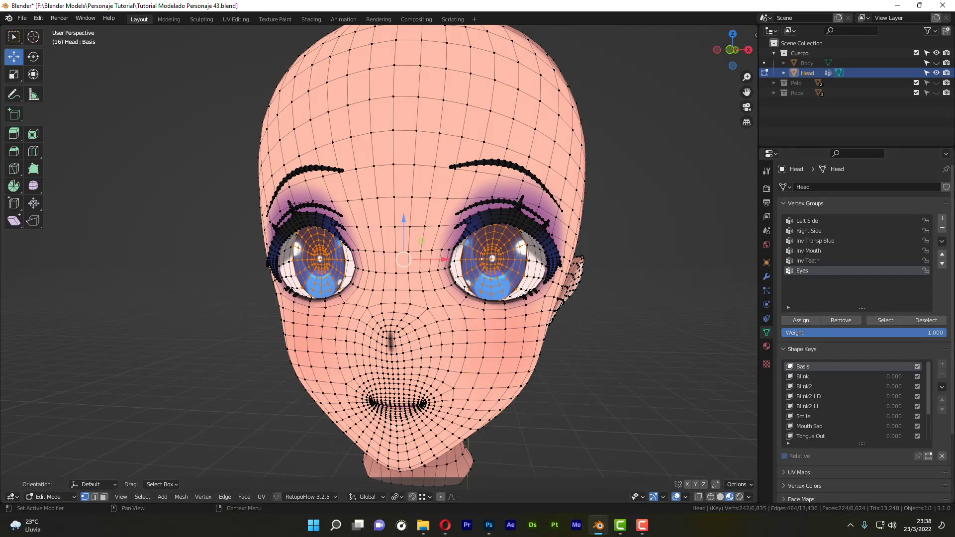
Test the Eyes vertex group by deselecting and reselecting its vertices.
left_click(926, 321)
left_click(888, 321)
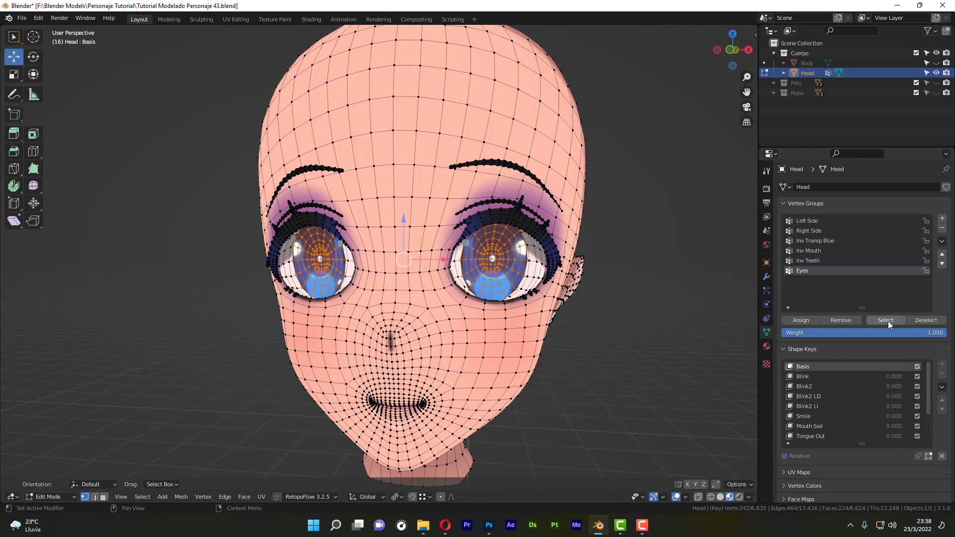
left_click(926, 319)
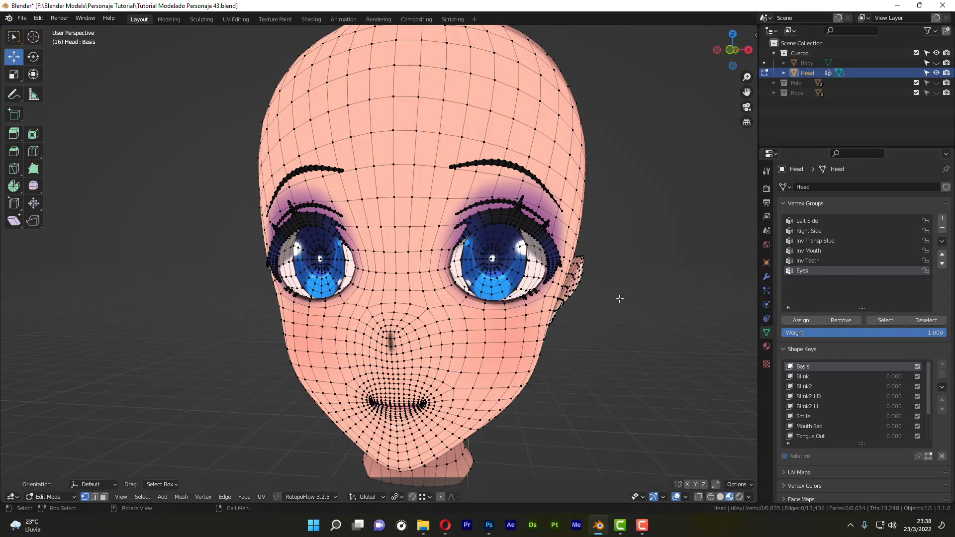
left_click(891, 321)
Duplicate both selected irises in place, keeping the copies at the original position.
key("KP_1")
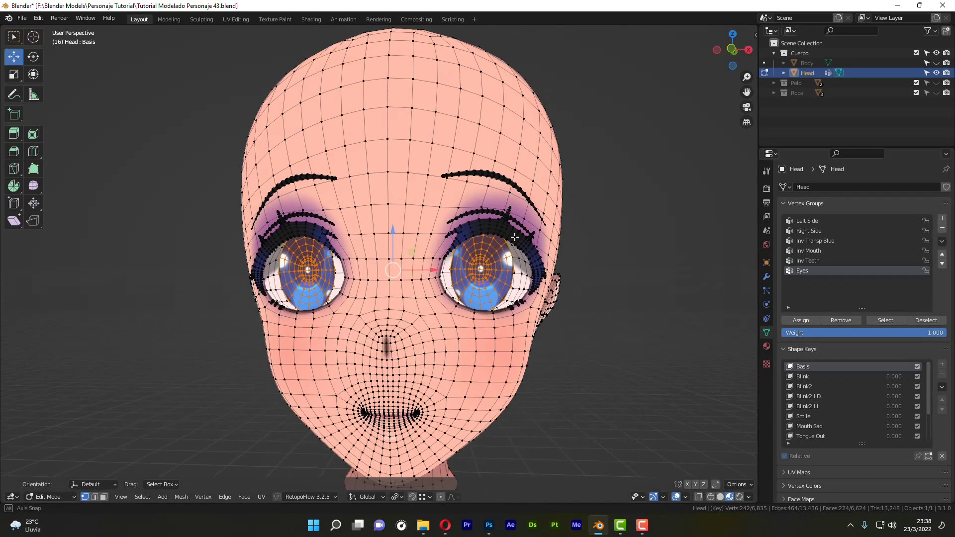
scroll(485, 241, "up", 3)
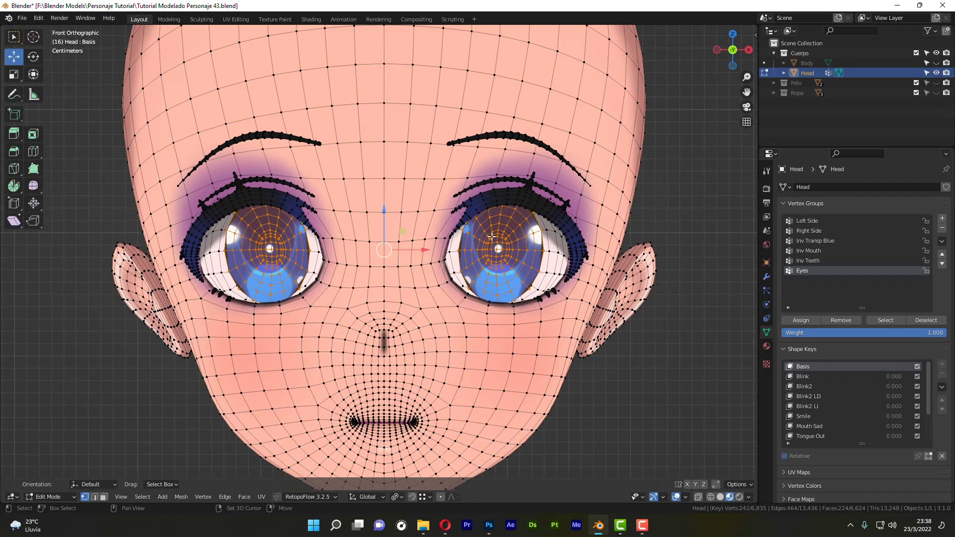
key("shift+d")
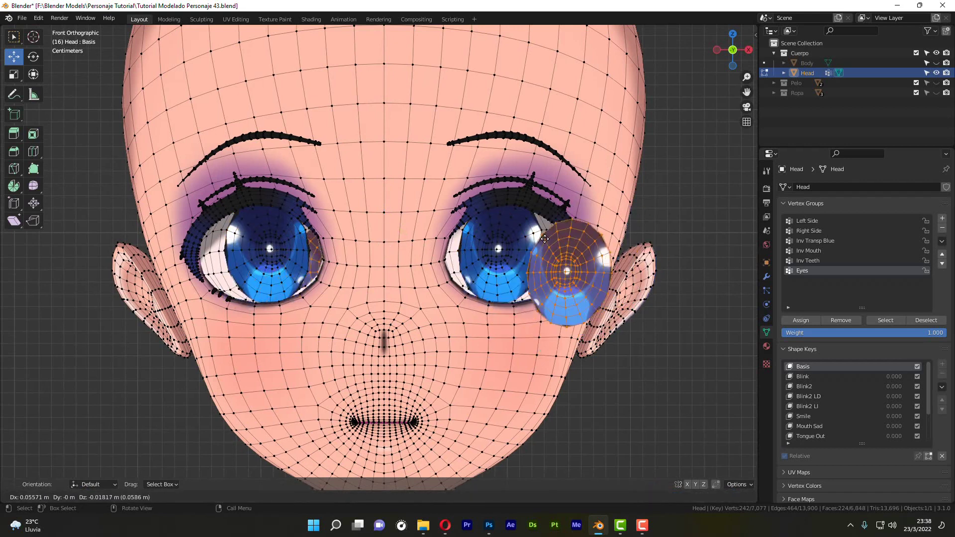
key("Escape")
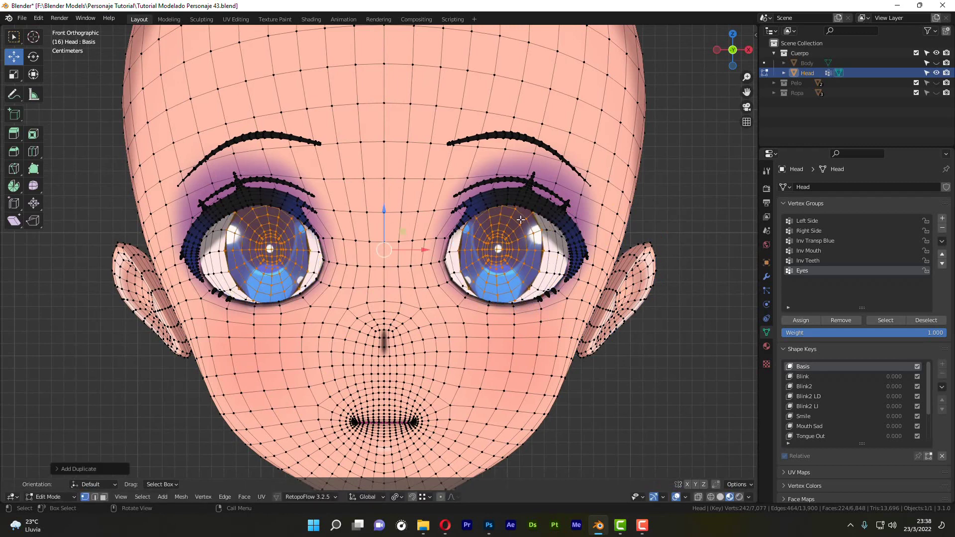
Add another vertex group named Eyes2 for the duplicated irises.
left_click(942, 219)
double_click(816, 281)
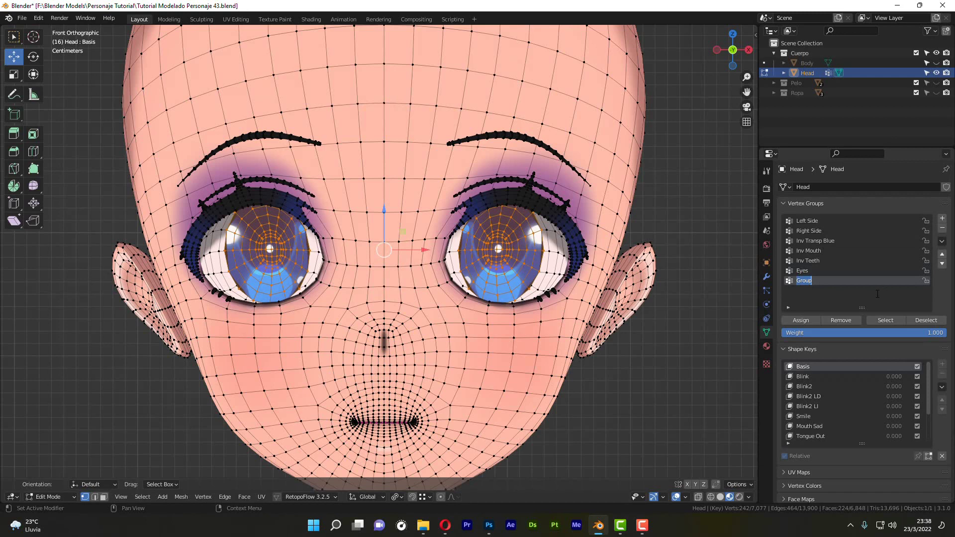
type("Eyes2")
Show the head from the right in orthographic view with solid viewport shading.
scroll(479, 305, "down", 3)
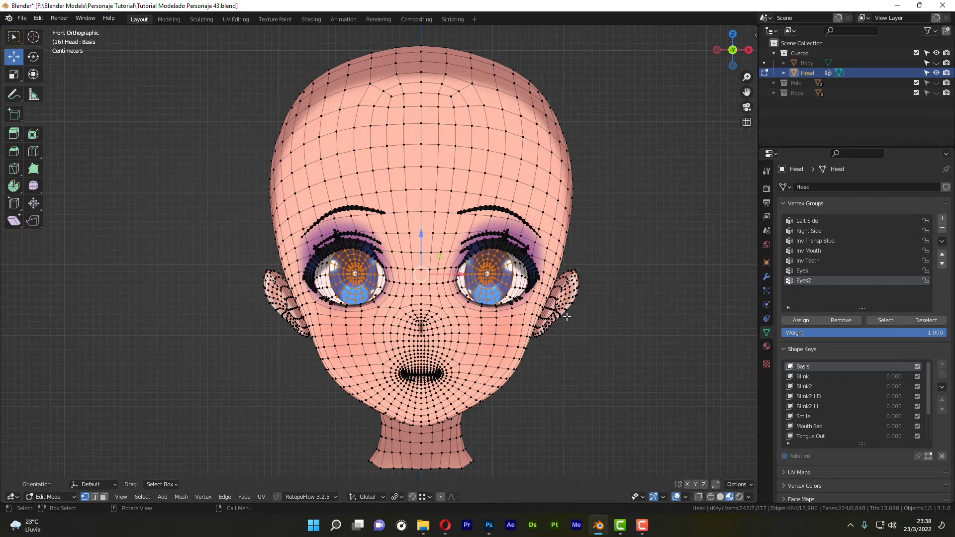
middle_click_drag(577, 326, 430, 282)
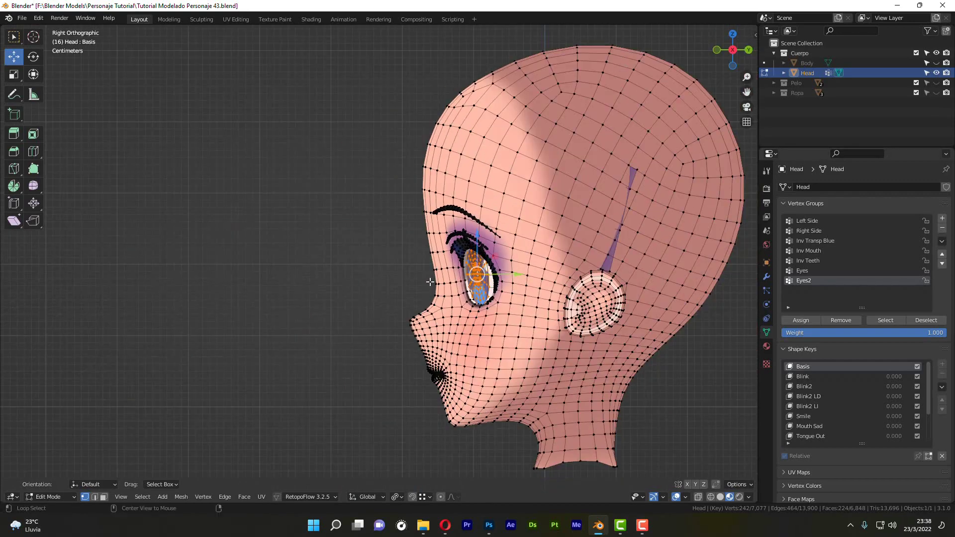
middle_click(430, 282, "alt")
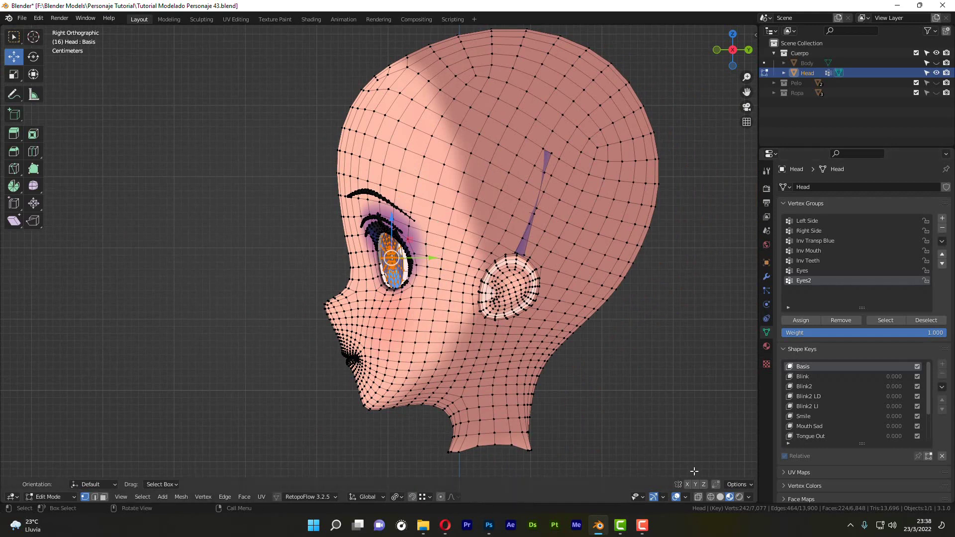
left_click(722, 497)
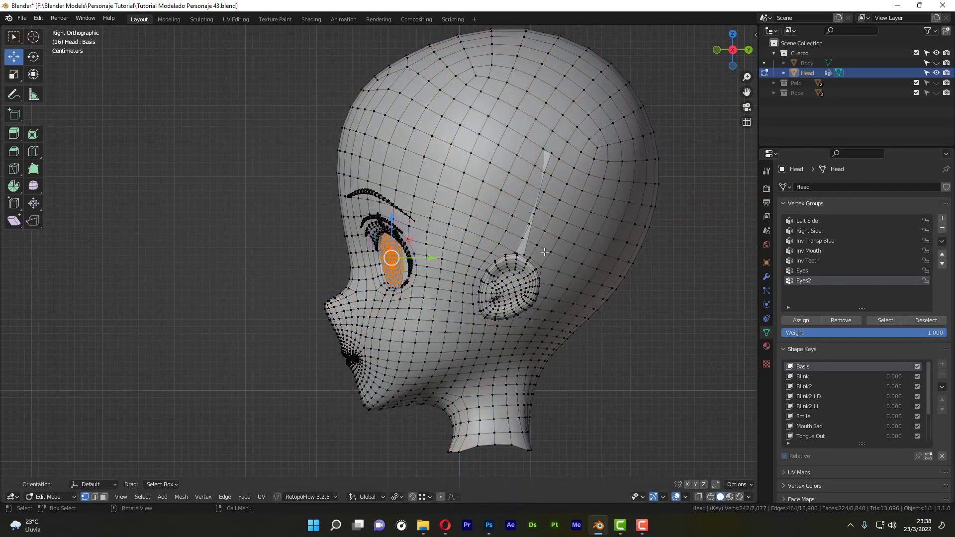
With X-ray on, move the duplicated irises straight back along Y into the head, level with the ear, and return to Object Mode.
key("alt+z")
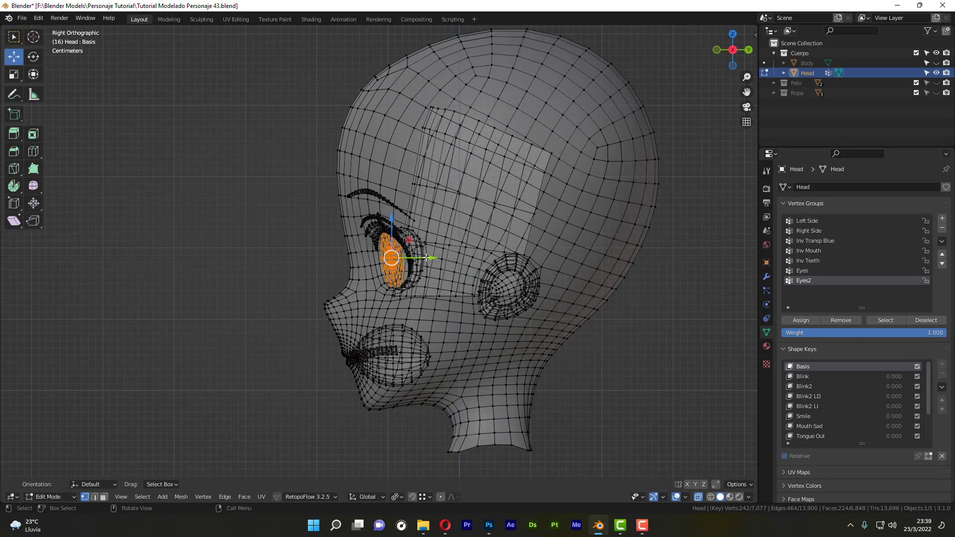
left_click_drag(426, 257, 551, 254)
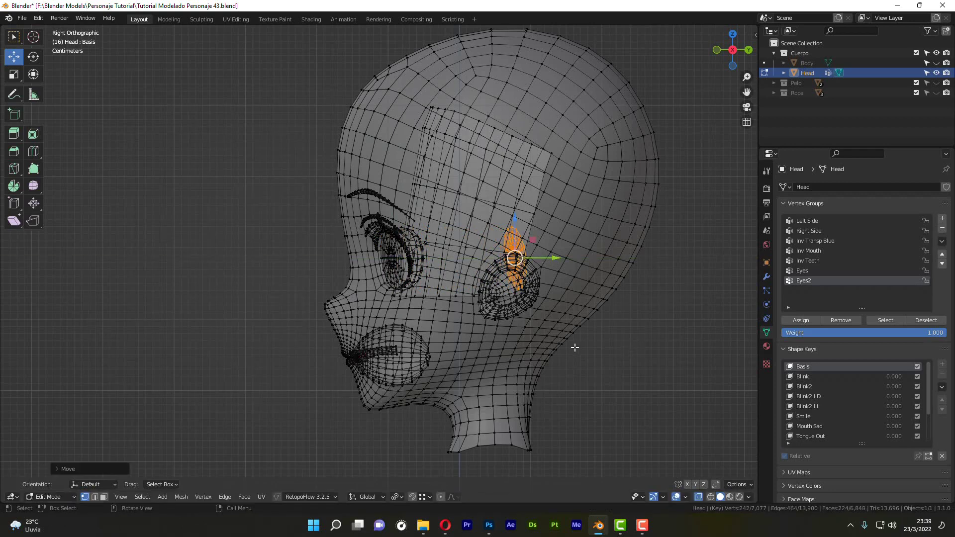
key("Tab")
Inspect the face around the eye from an angle and turn off X-ray to check how the moved irises are hidden.
middle_click_drag(420, 297, 592, 229)
scroll(568, 268, "up", 5)
mouse_move(567, 268)
middle_mouse_down()
mouse_move(521, 279)
mouse_move(550, 295)
mouse_move(554, 278)
middle_mouse_up()
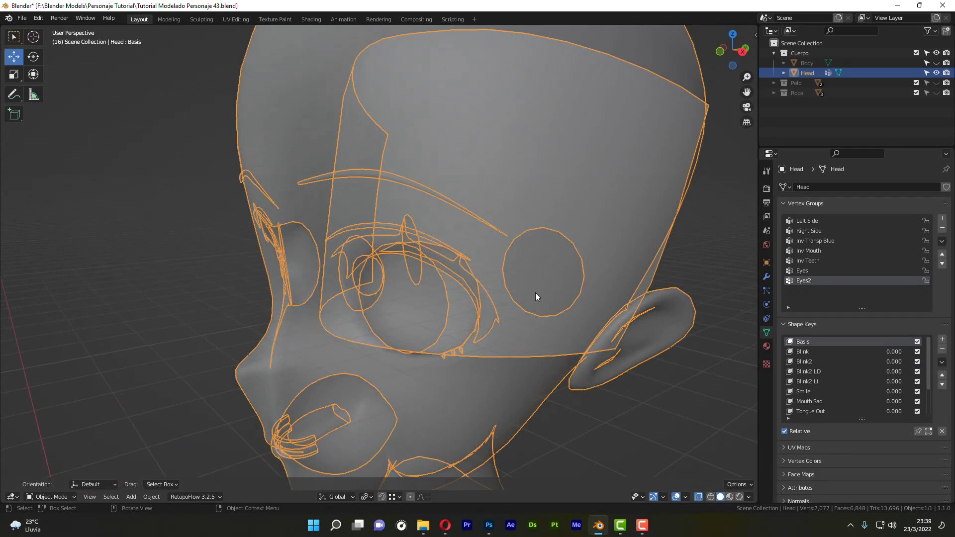
middle_click_drag(535, 292, 539, 267)
key("ctrl+Tab")
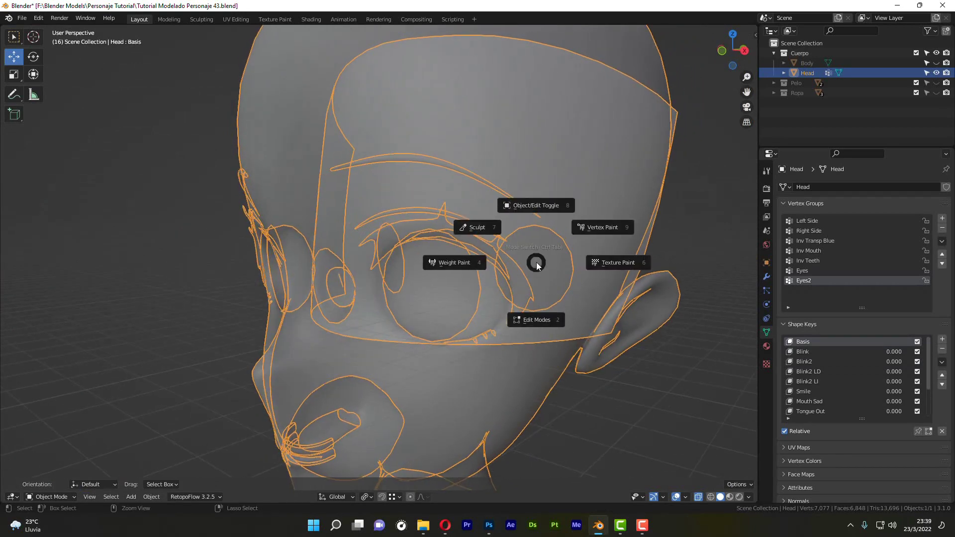
key("Escape")
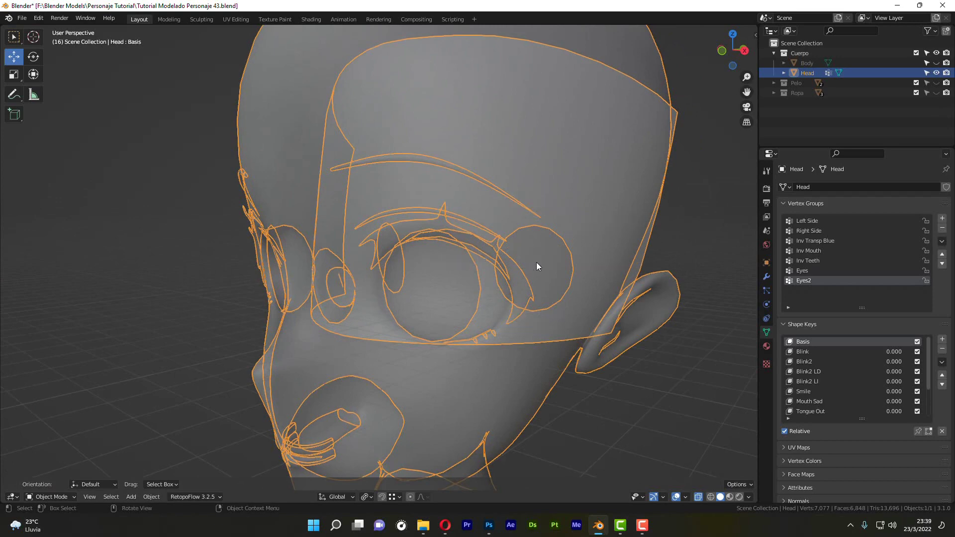
key("alt+z")
middle_click_drag(539, 283, 530, 281)
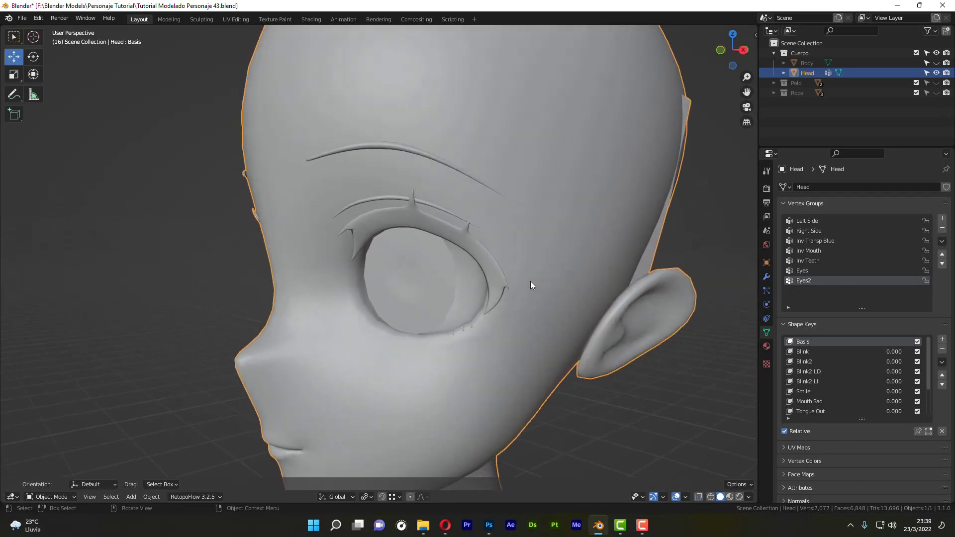
Isolate the duplicated irises in Edit Mode by hiding the rest of the head, and show them from the front in Material Preview.
key("Tab")
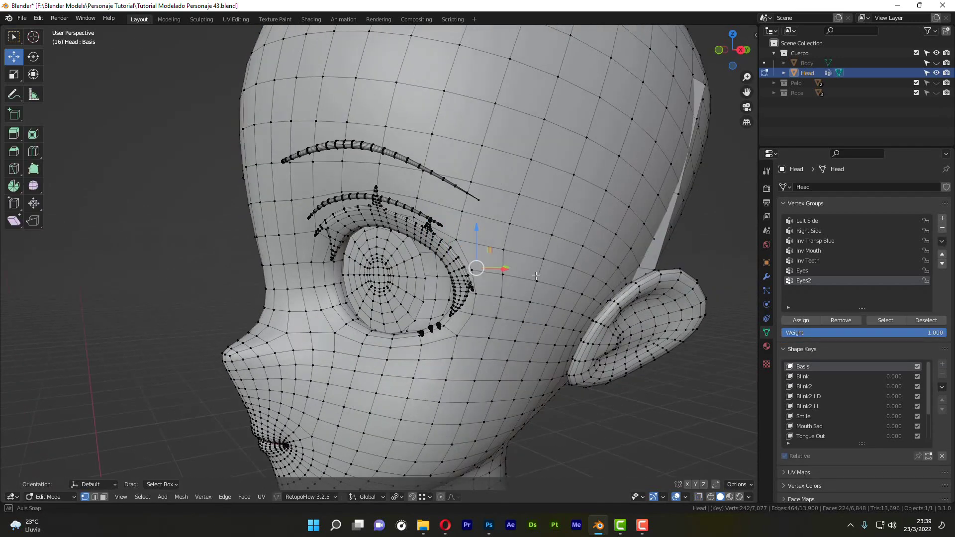
middle_click_drag(763, 280, 796, 285)
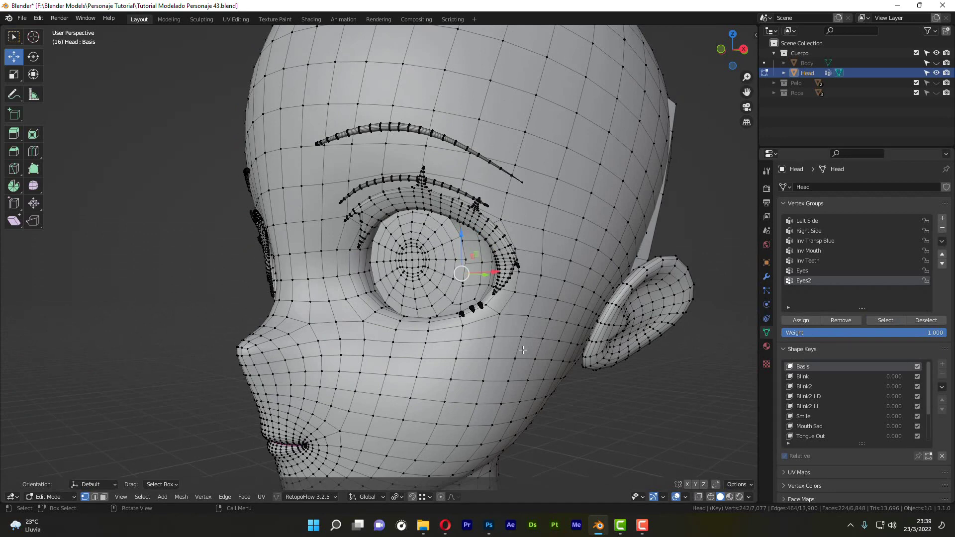
key("shift+h")
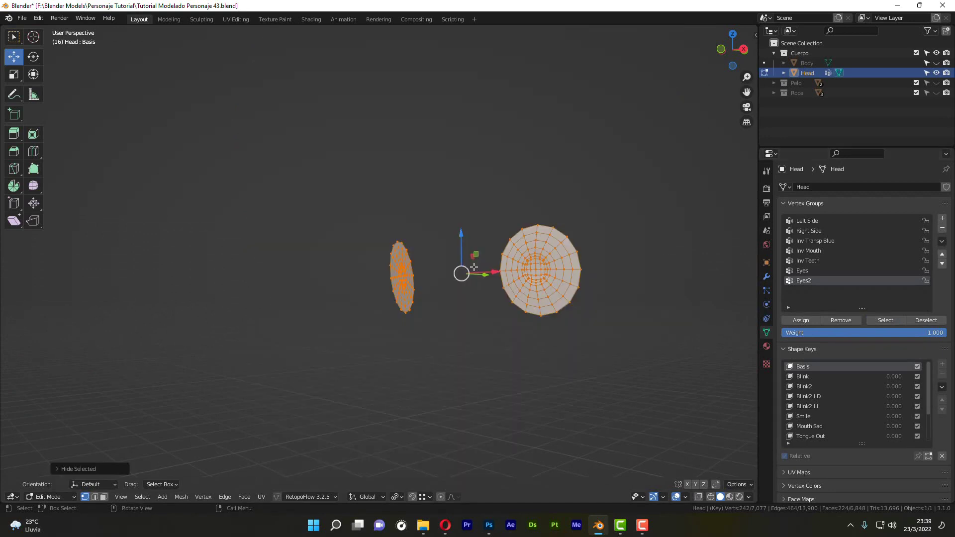
key("KP_1")
key("KP_Decimal")
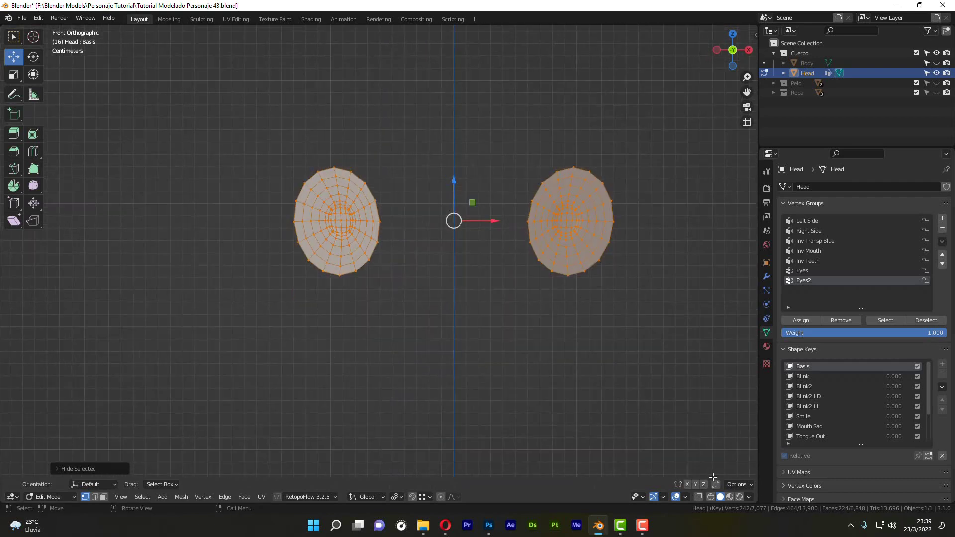
left_click(730, 497)
left_click(613, 298)
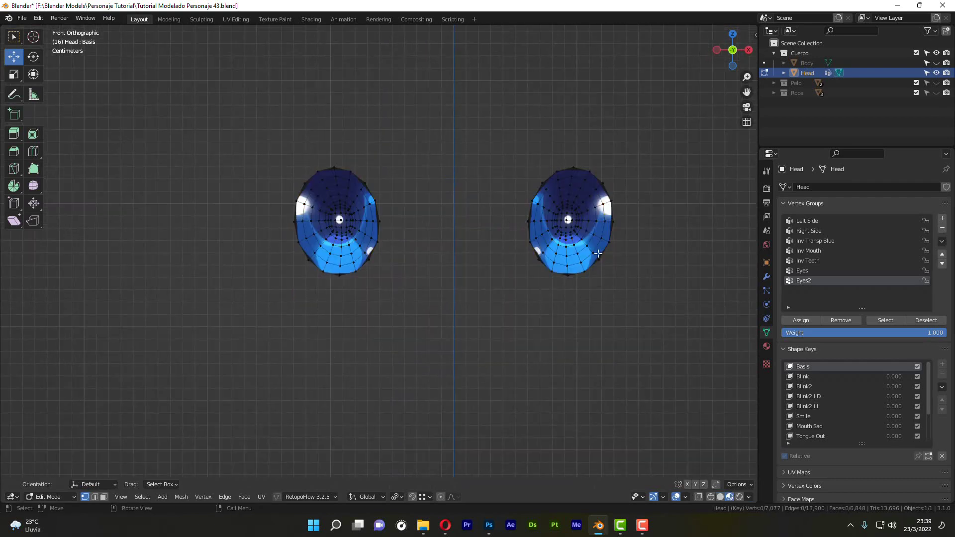
scroll(511, 206, "up", 4)
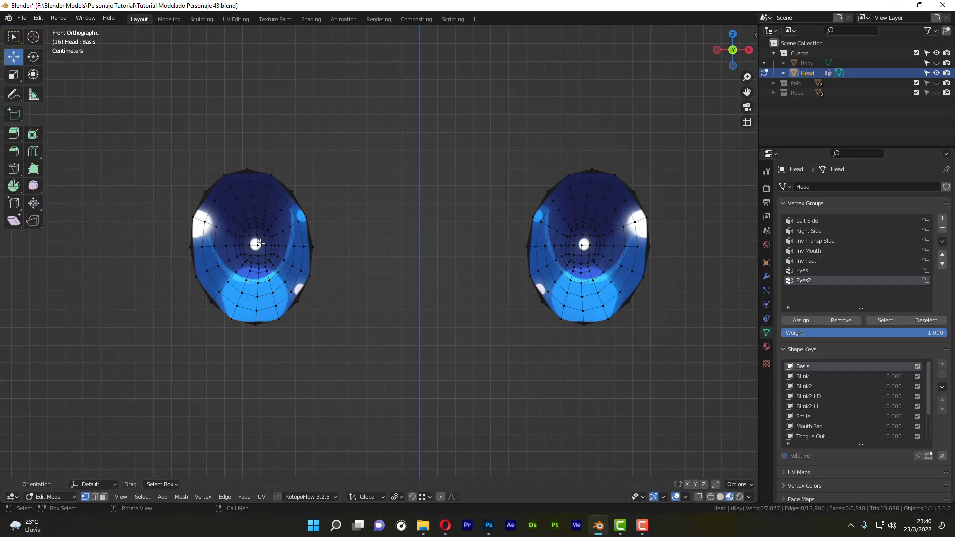
Check the eye texture in Photoshop, return to Blender and display Textura Ojos.psd in the image editor of the UV Editing workspace.
left_click(488, 524)
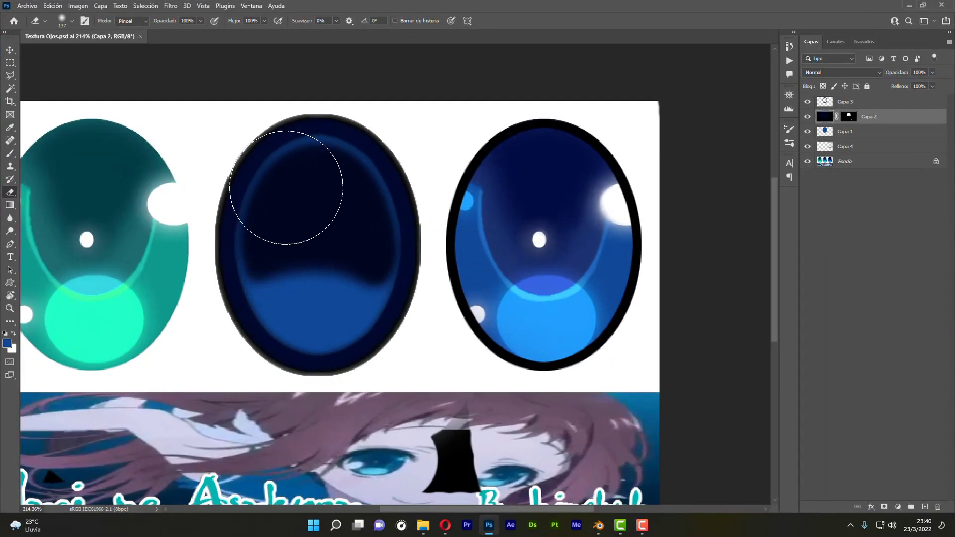
left_click(909, 5)
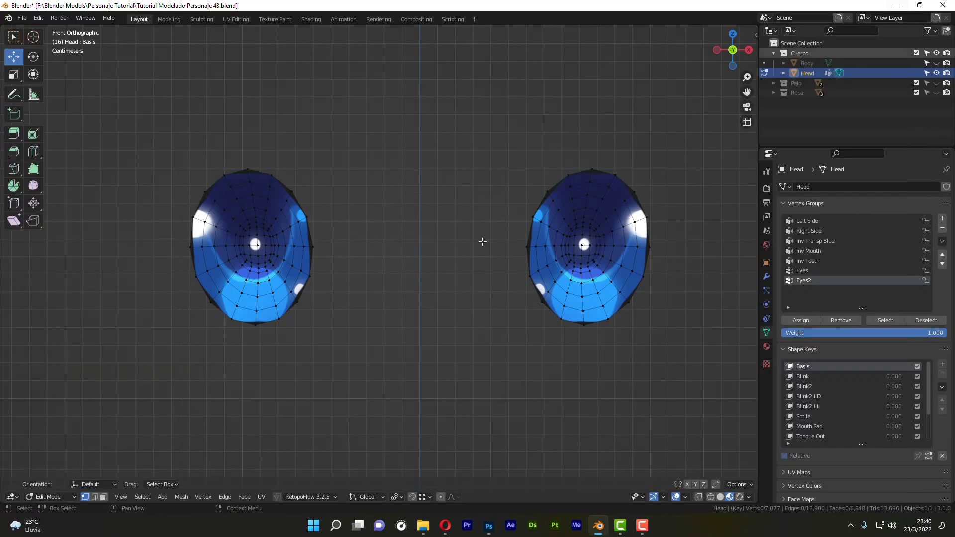
left_click(238, 20)
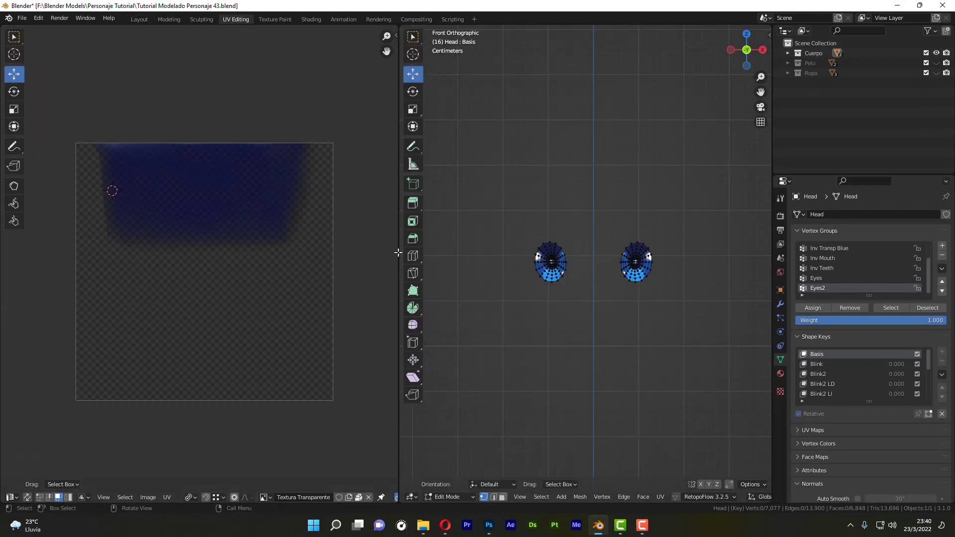
left_click(268, 496)
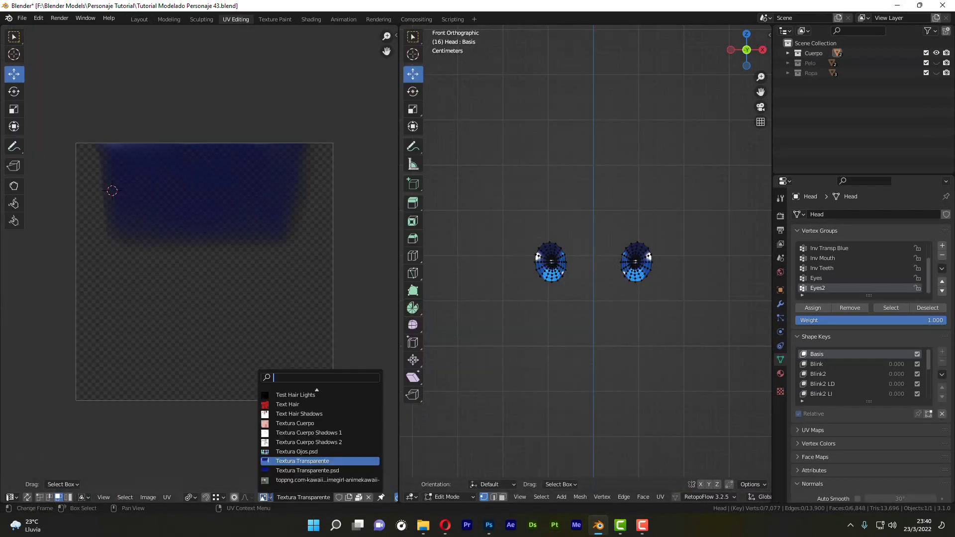
left_click(302, 451)
scroll(189, 242, "up", 6)
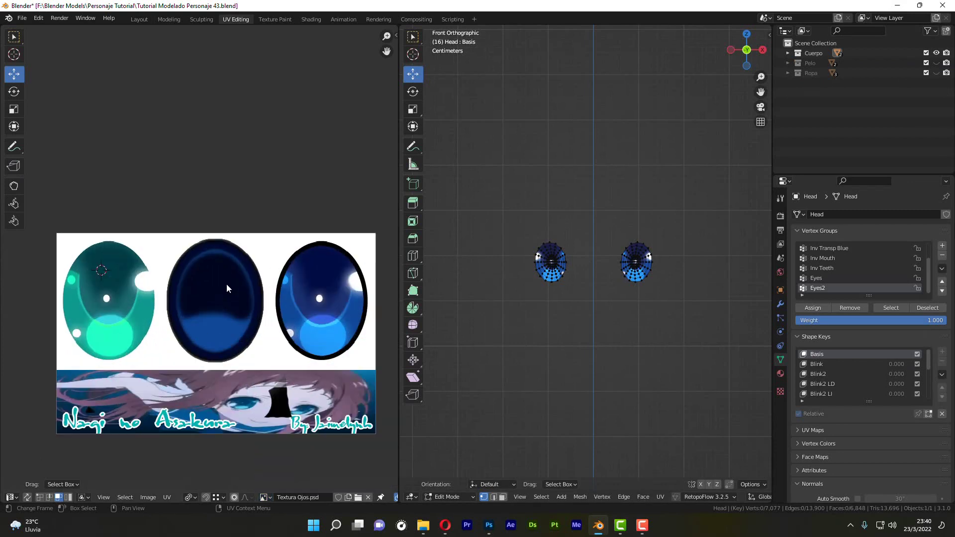
Select both isolated irises and move their UVs from the bright blue iris onto the dull dark-blue iris, centring them within its outline.
left_click_drag(509, 190, 745, 343)
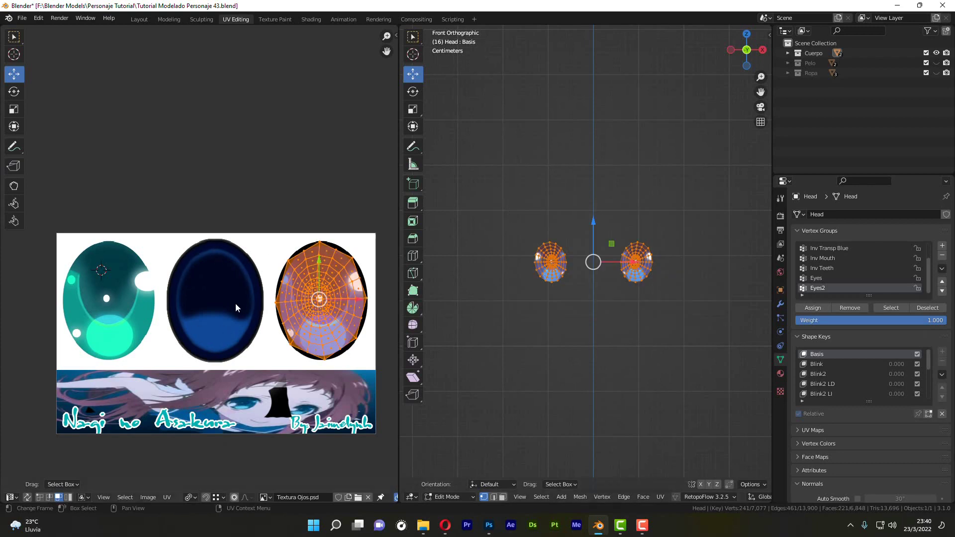
middle_click_drag(234, 281, 237, 249)
scroll(237, 249, "up", 1)
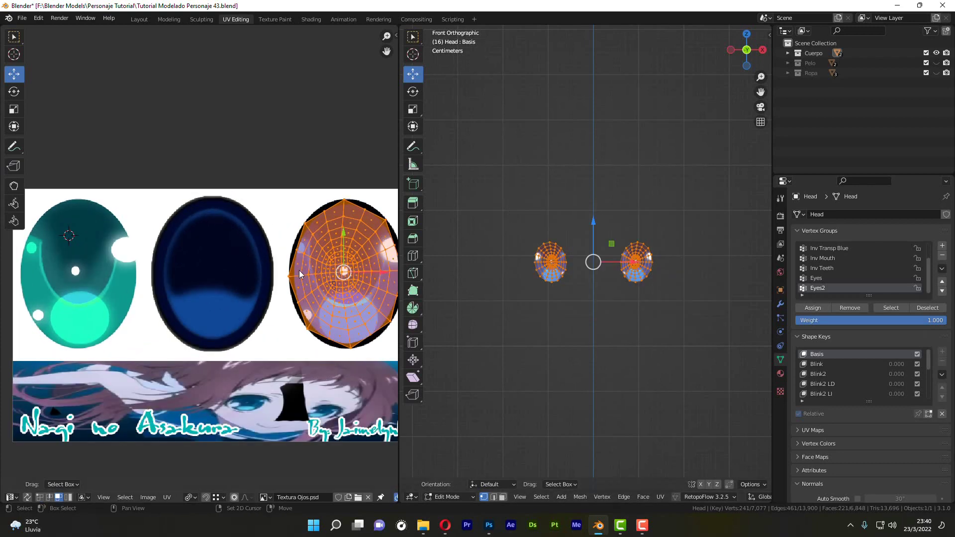
middle_click_drag(299, 270, 286, 260)
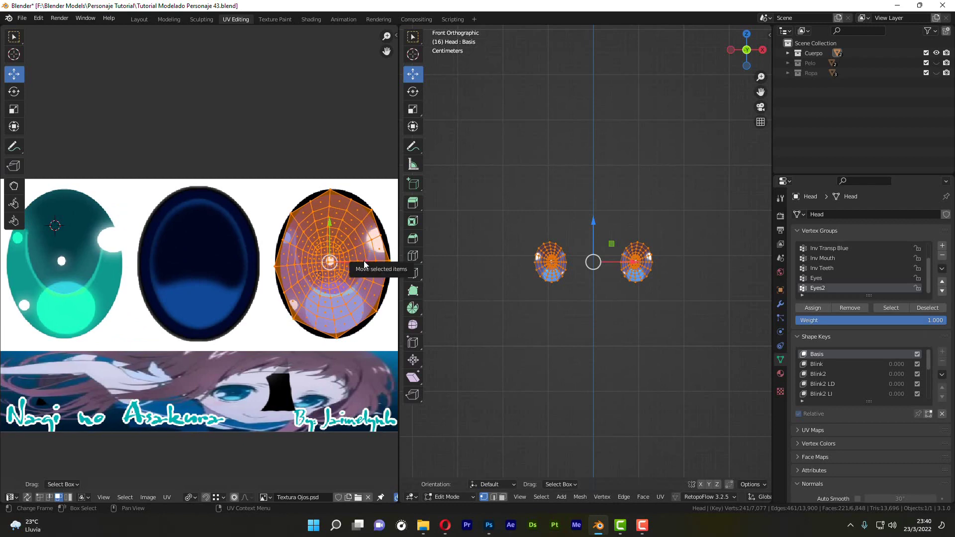
left_click_drag(363, 261, 219, 258)
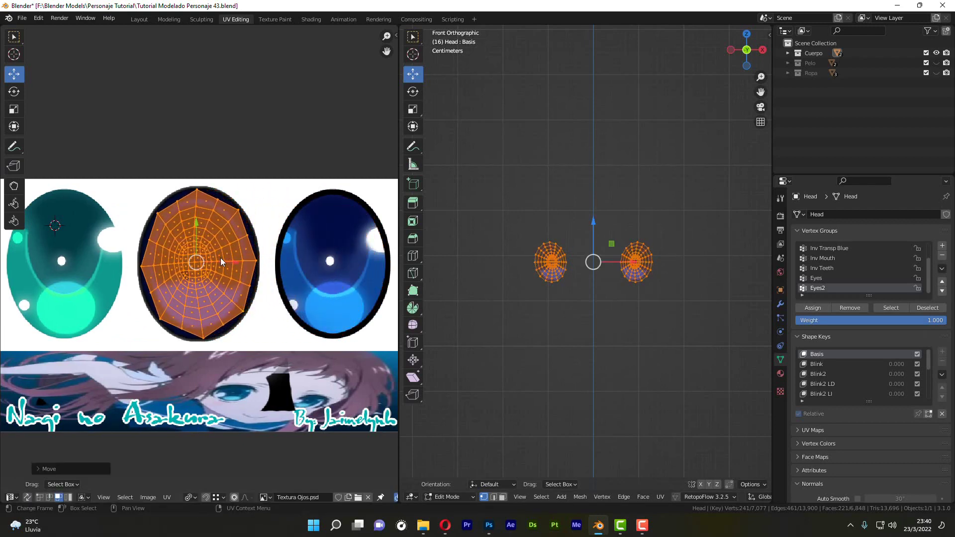
scroll(221, 259, "up", 4)
key("g")
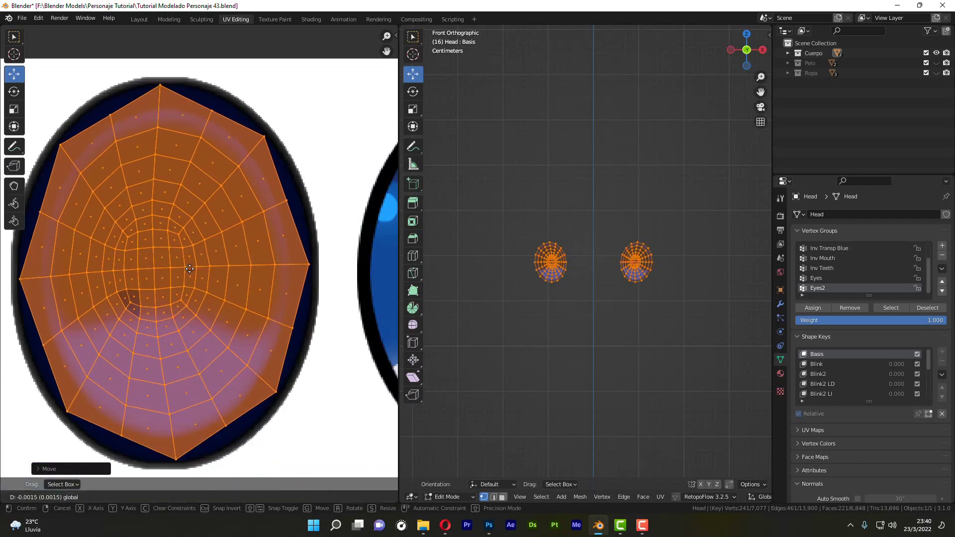
left_click(190, 273)
scroll(210, 308, "down", 3)
Deselect the irises and examine the dull-eye texture on both of them.
left_click(392, 293)
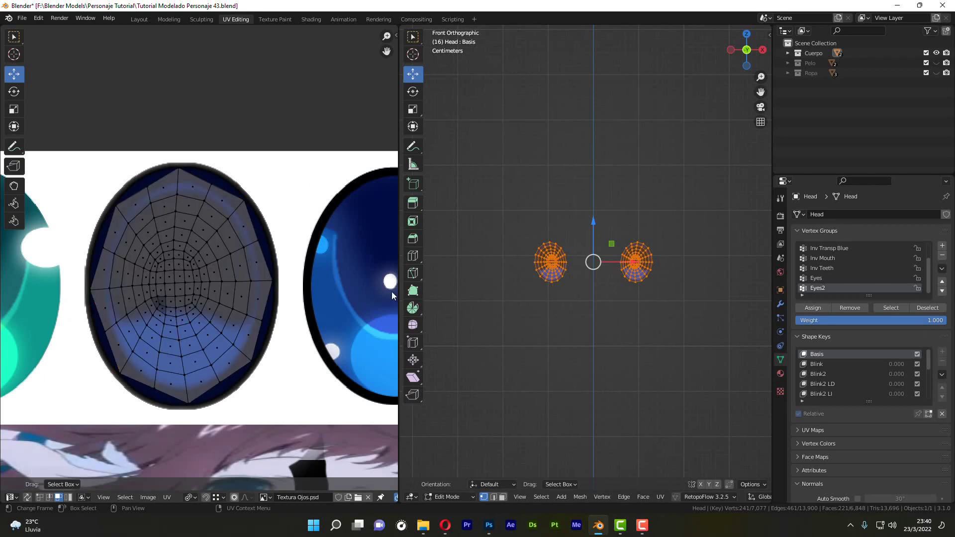
scroll(631, 335, "up", 3)
left_click(640, 312)
scroll(595, 297, "up", 2)
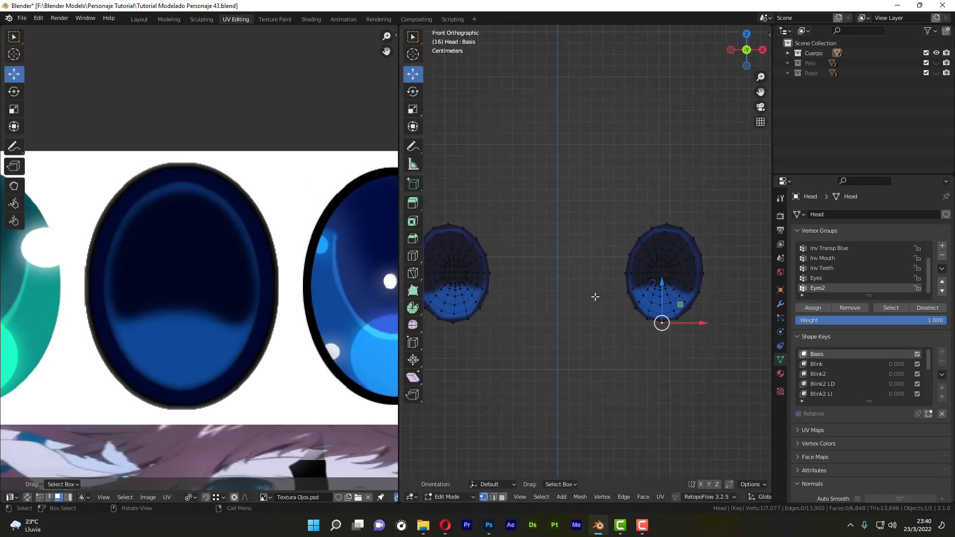
middle_click_drag(595, 297, 614, 288, "shift")
scroll(605, 193, "down", 1)
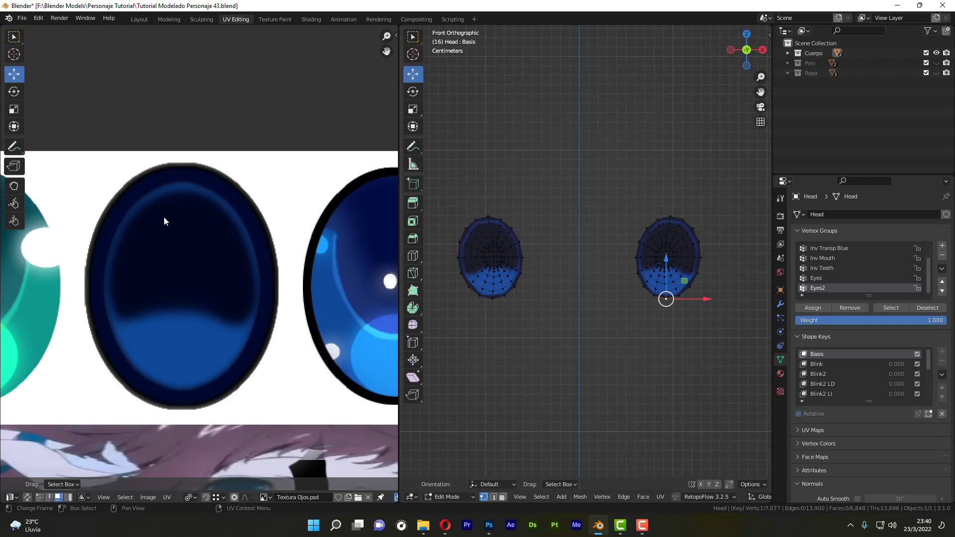
scroll(554, 296, "down", 1)
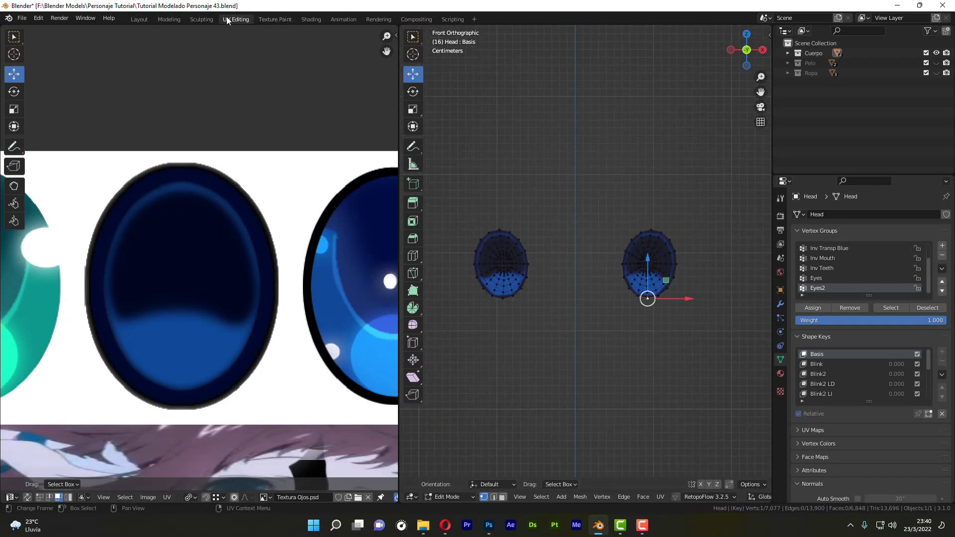
Examine the textured head in the Layout workspace from outside and inside, looking at the hidden dull irises.
left_click(144, 18)
scroll(651, 280, "down", 2)
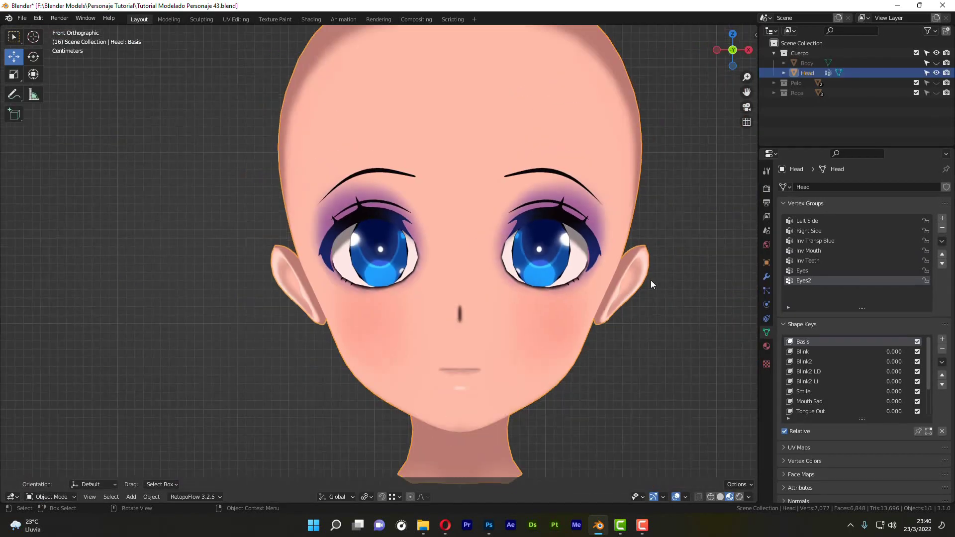
middle_click_drag(651, 279, 580, 285)
scroll(582, 285, "up", 1)
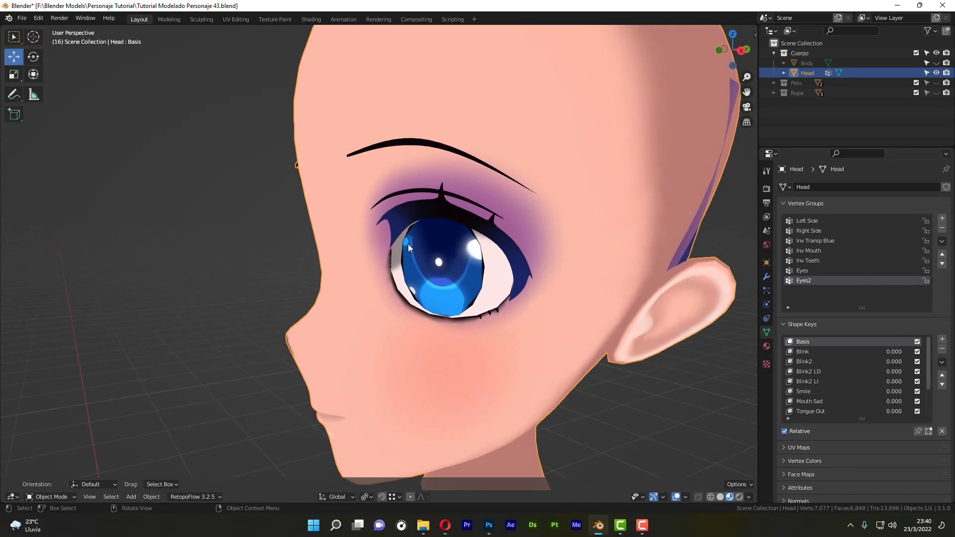
middle_click_drag(408, 244, 592, 206)
scroll(571, 225, "up", 5)
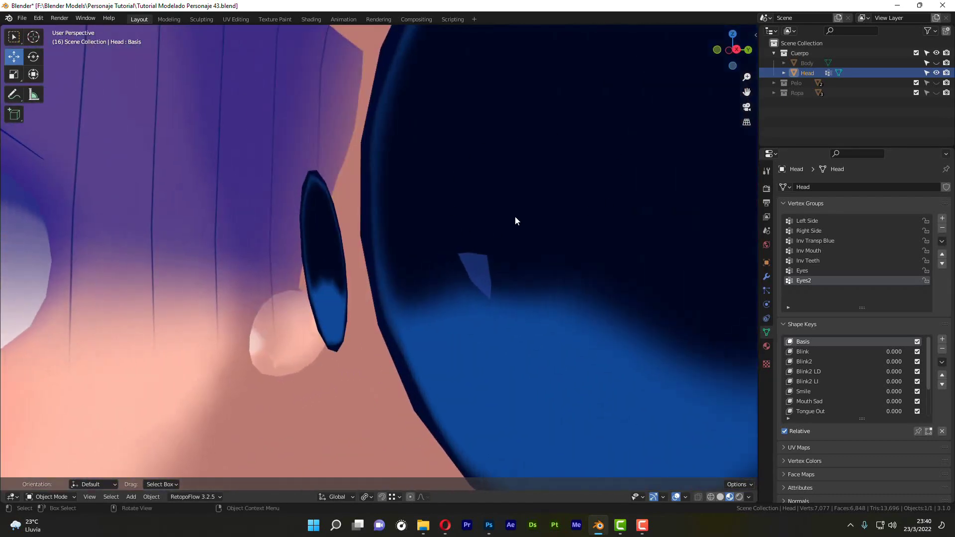
middle_click_drag(515, 216, 526, 270)
scroll(506, 248, "up", 4)
Reveal all hidden geometry of the head in Edit Mode, look at it from the right, and return to Object Mode.
key("Tab")
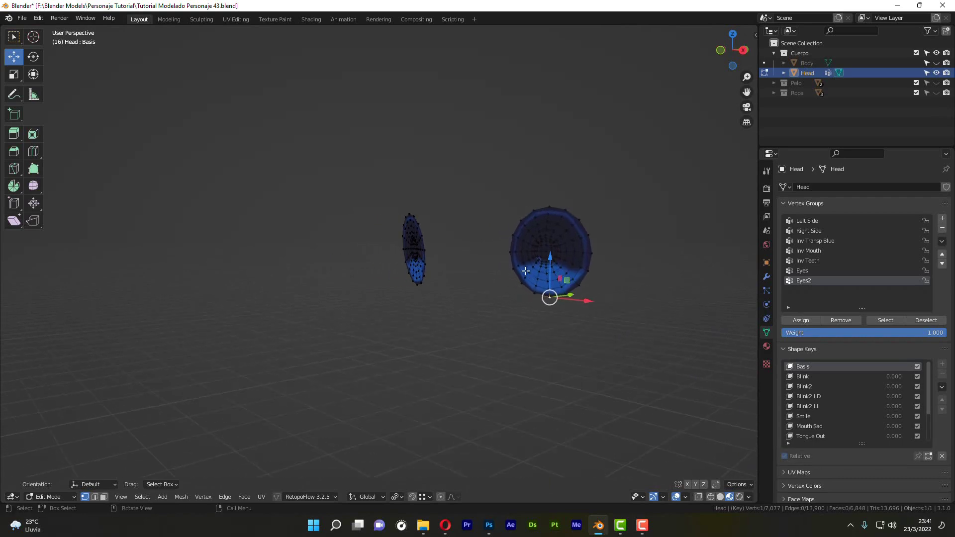
key("alt+h")
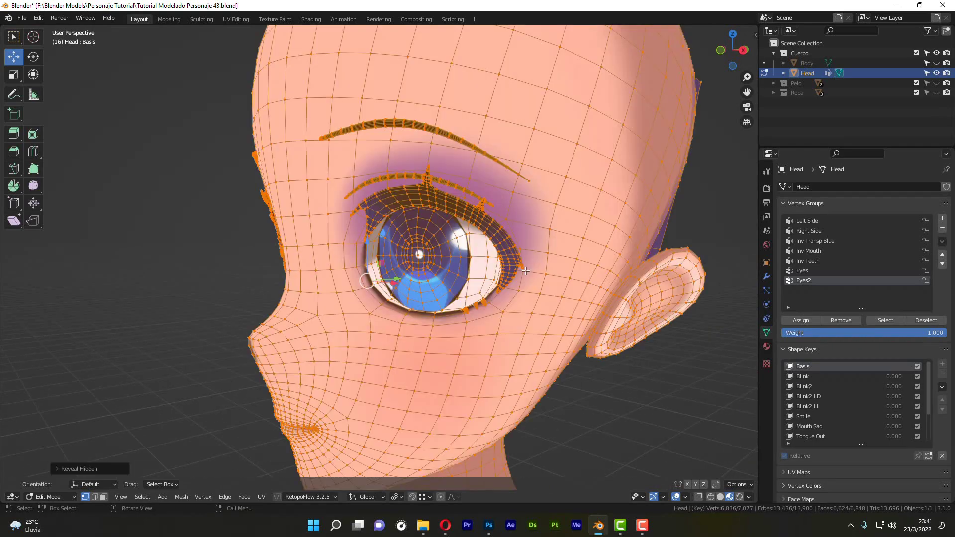
key("KP_3")
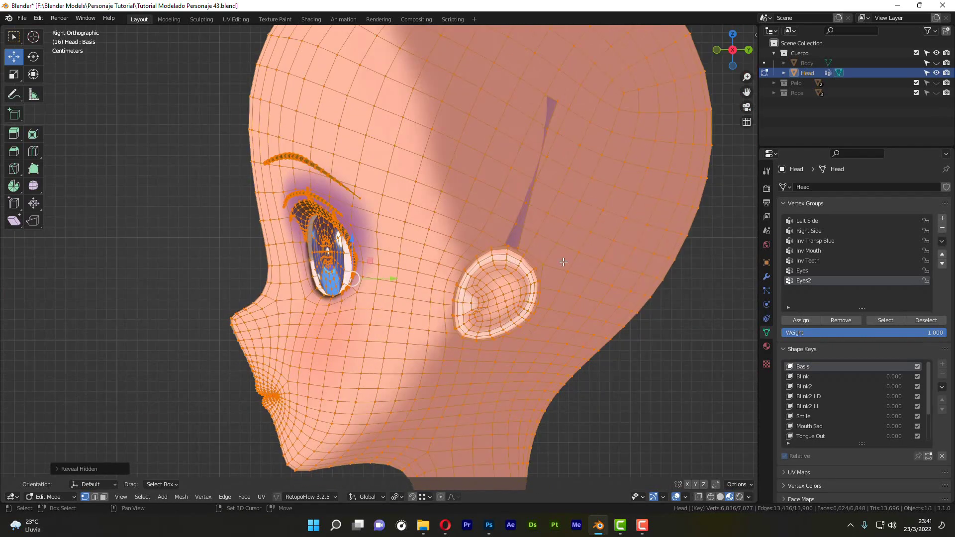
key("Tab")
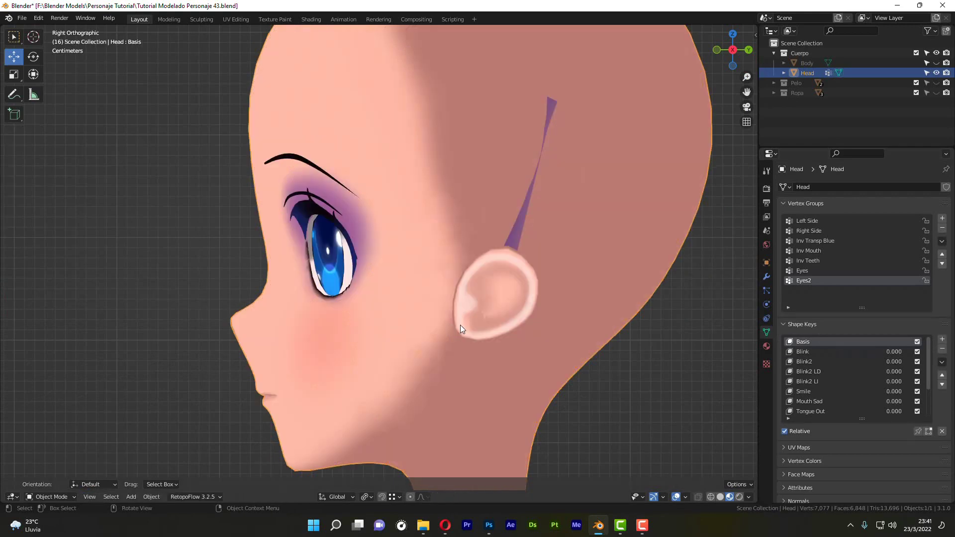
Show the head from the front and add a new shape key to it.
key("KP_1")
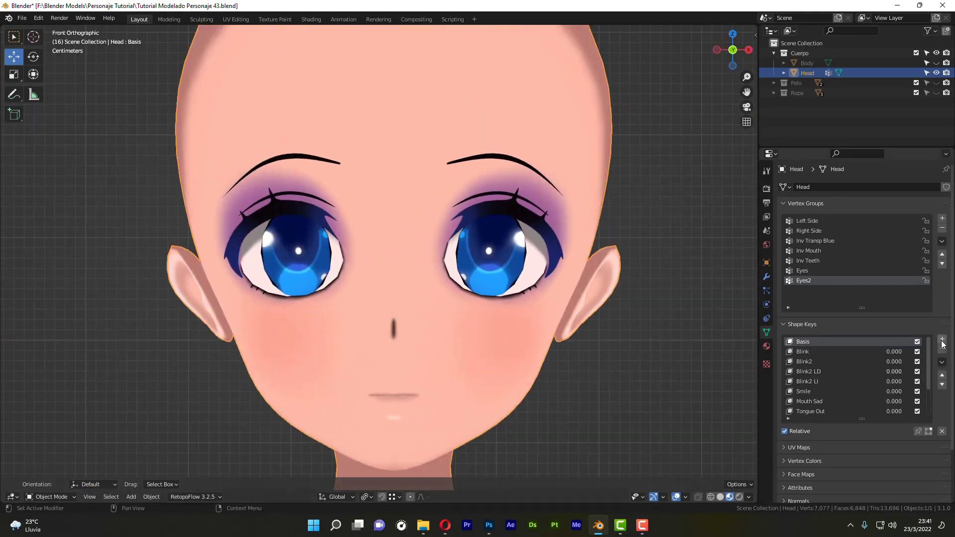
left_click(942, 340)
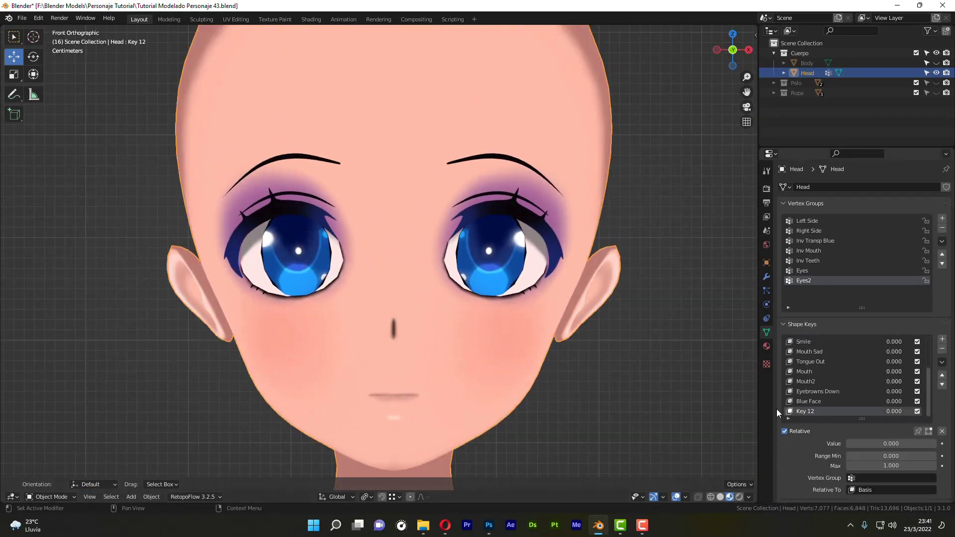
Rename the head's new shape key as Die Eyes.
double_click(802, 412)
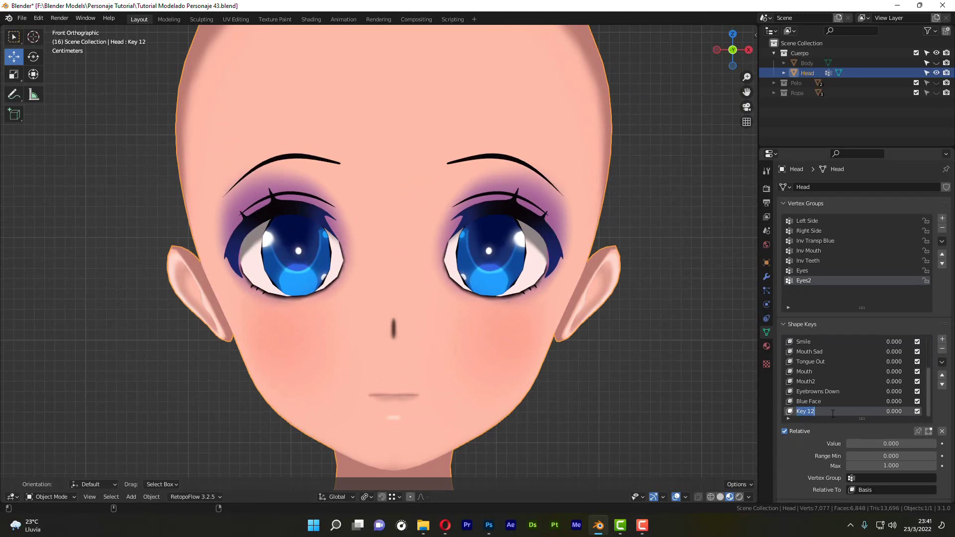
type("Die Eyes")
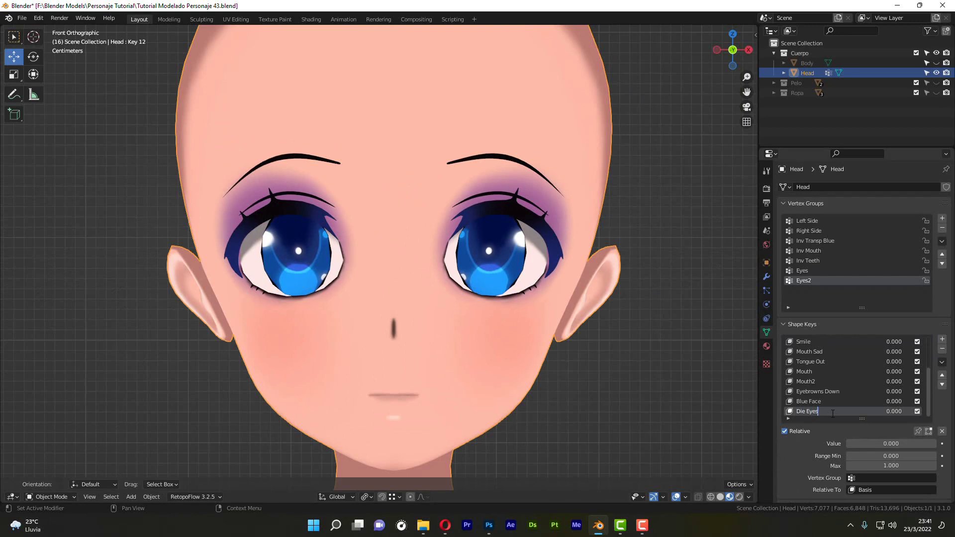
key("Return")
Switch the head to Edit Mode with solid shading and select only a single vertex on the eye.
middle_click_drag(546, 312, 497, 289)
key("Tab")
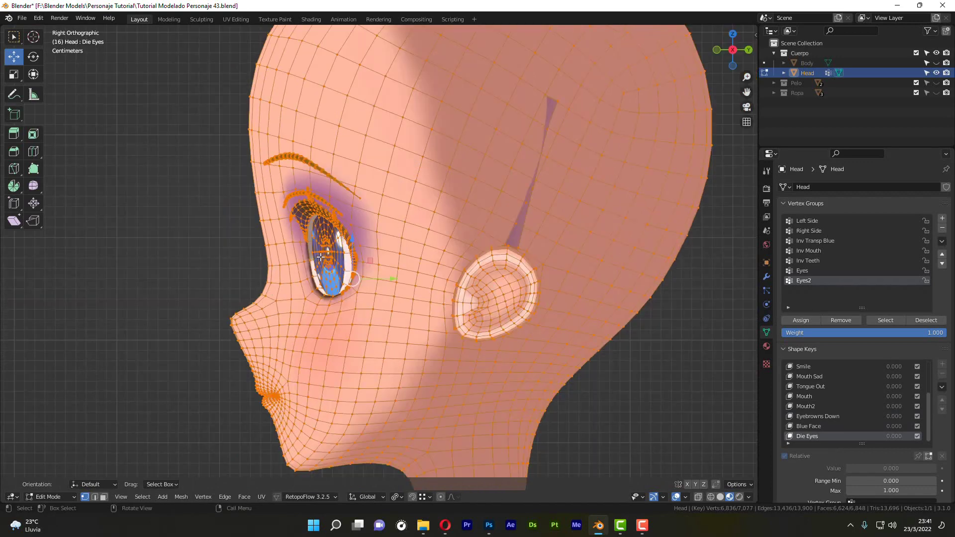
left_click(721, 497)
left_click(333, 260)
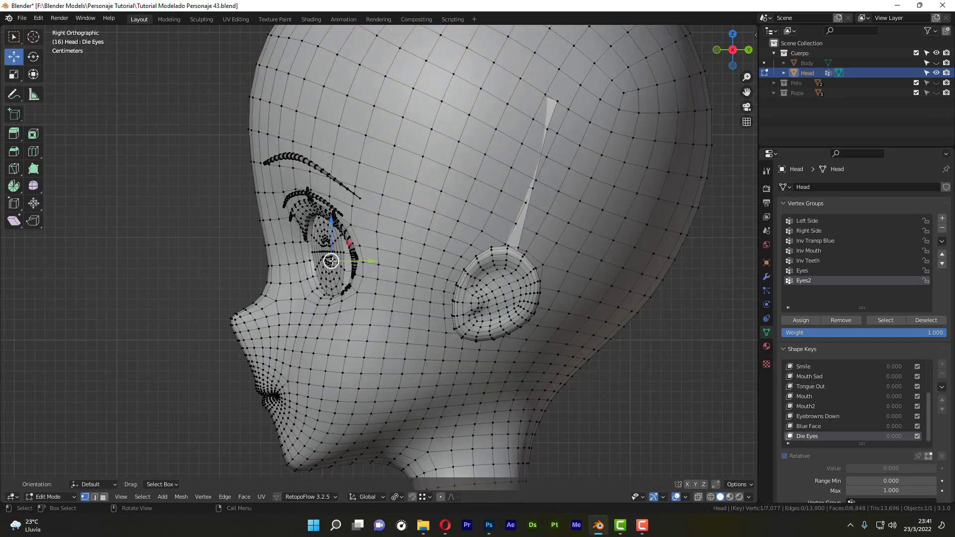
Select the Eyes vertex group with X-ray on, examine which irises it contains, and clear the selection.
left_click(794, 271)
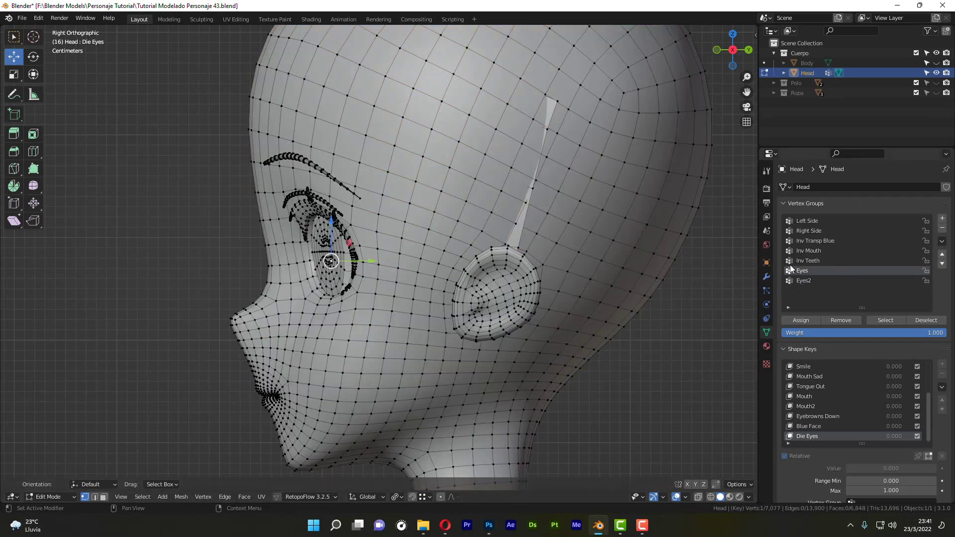
left_click(885, 321)
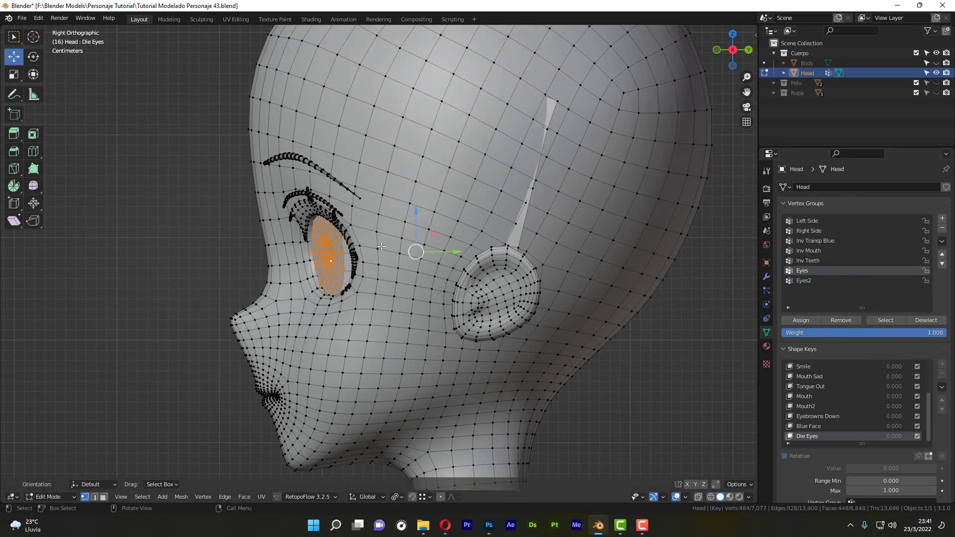
key("alt+z")
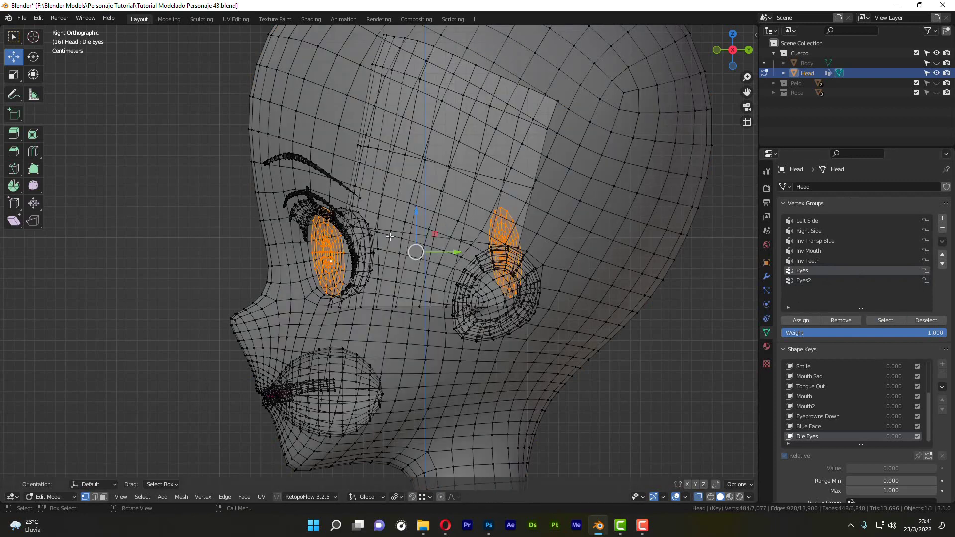
key("alt+a")
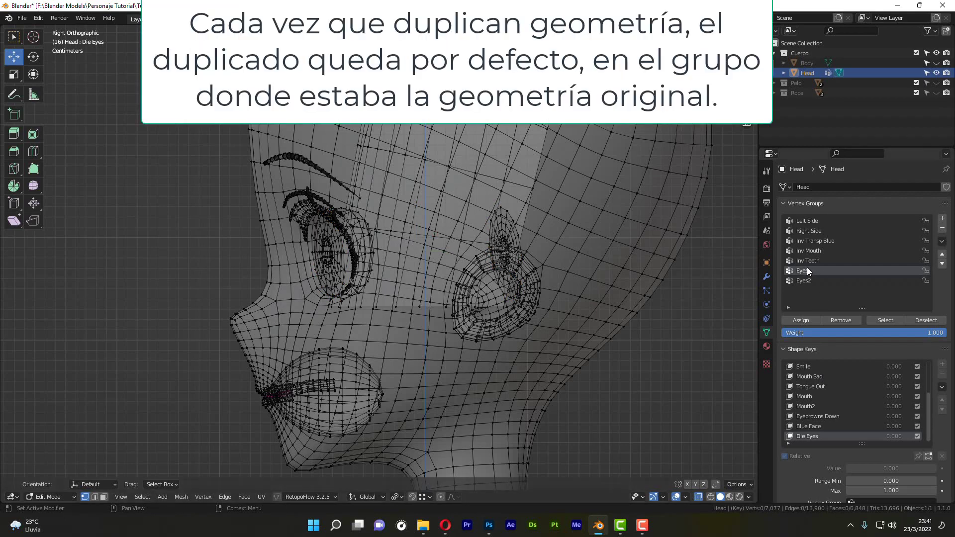
left_click(885, 321)
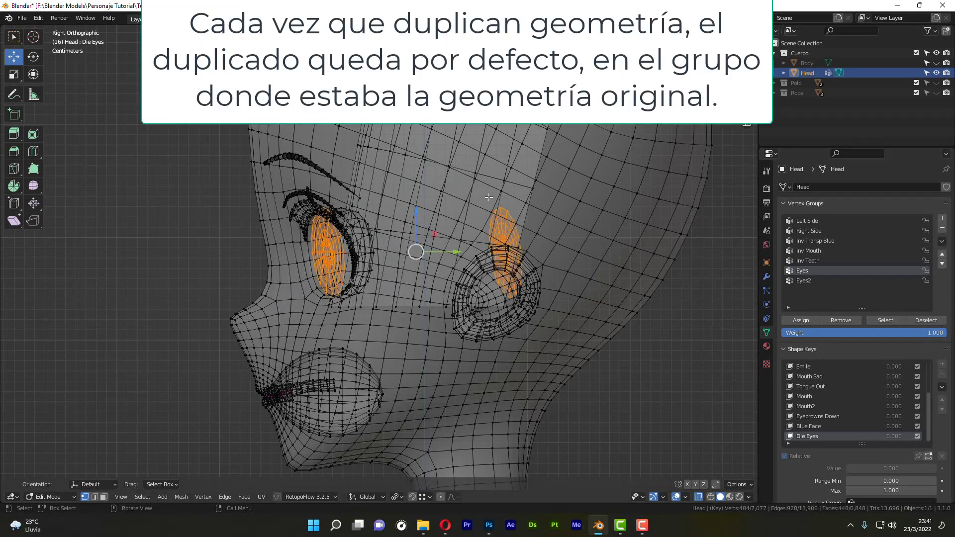
middle_click_drag(474, 197, 531, 256)
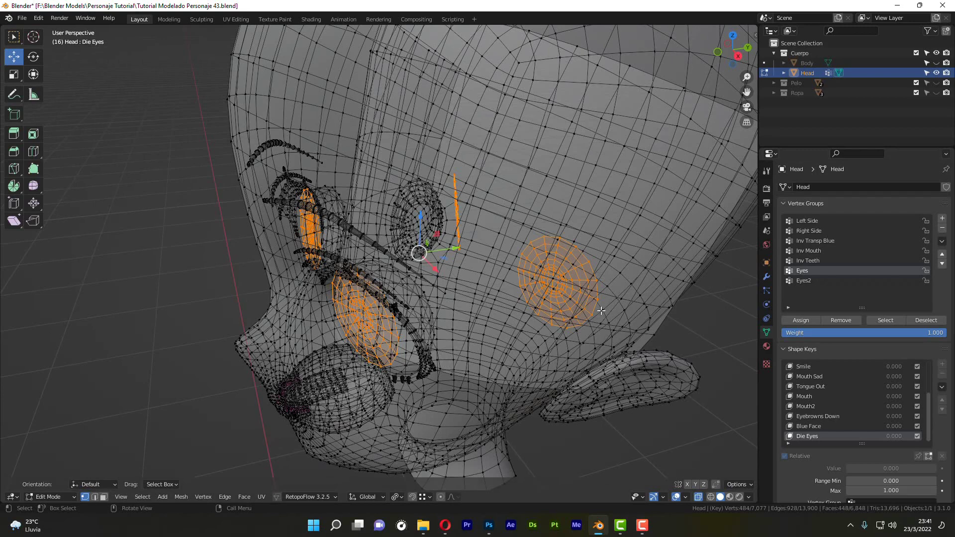
middle_click_drag(433, 301, 440, 294)
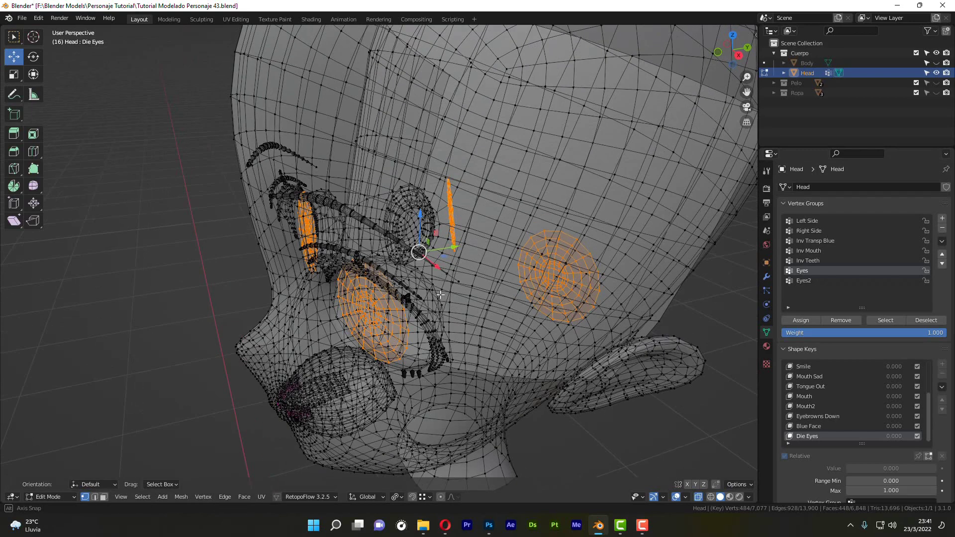
left_click(719, 316)
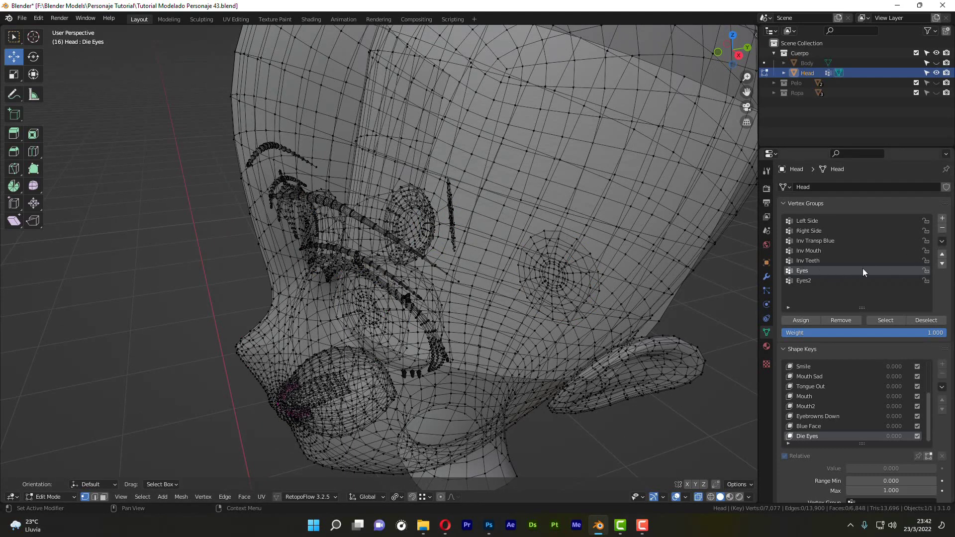
Clear the Eyes vertex group of all its assigned vertices.
left_click(941, 242)
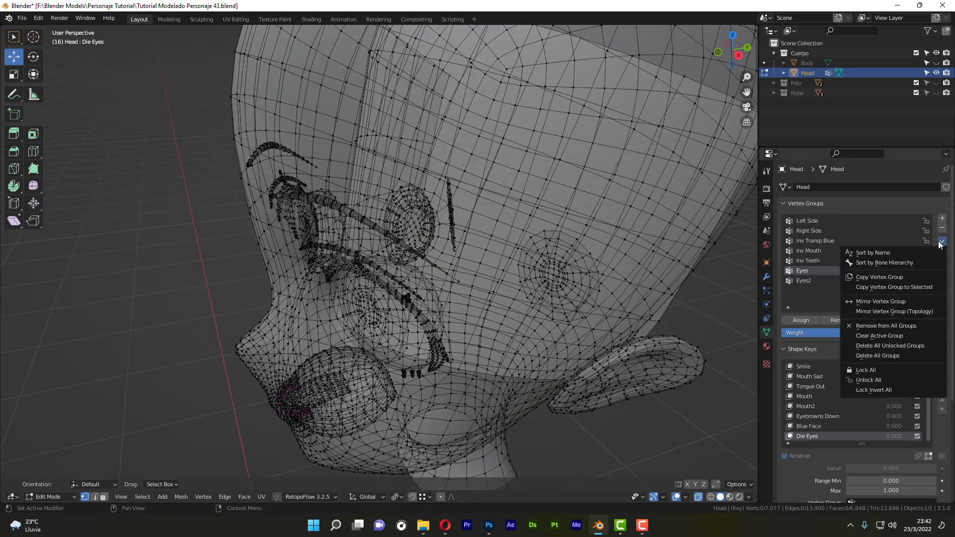
left_click(941, 242)
left_click(943, 242)
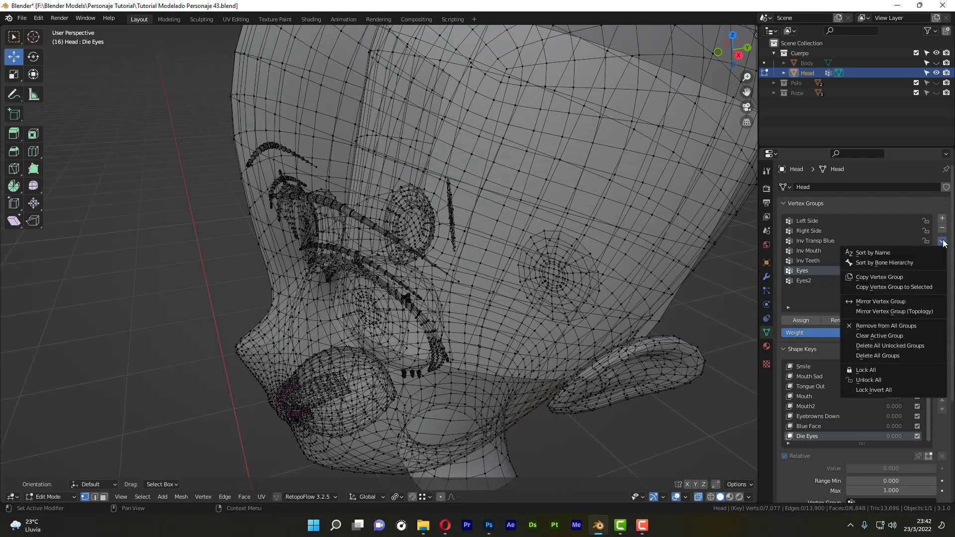
left_click(893, 336)
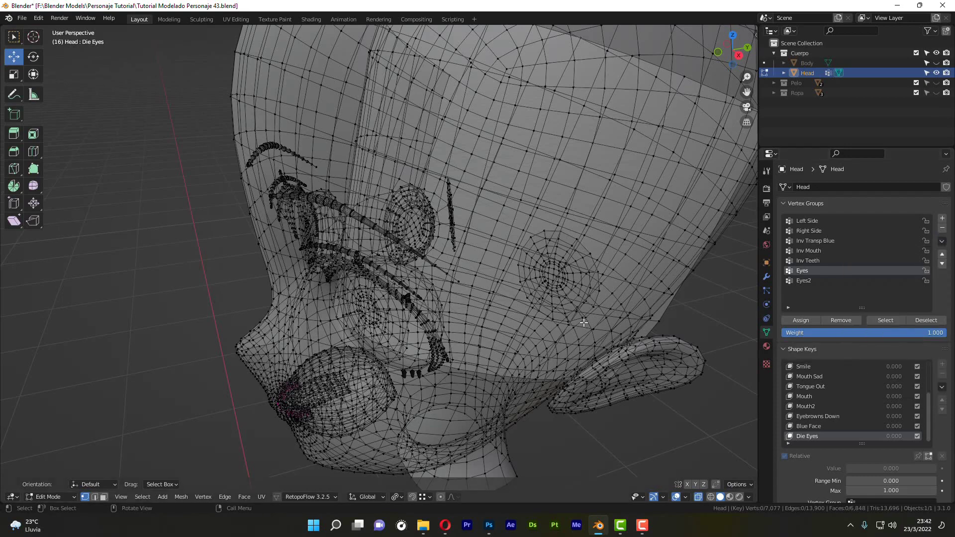
Select both complete front irises and assign them to the Eyes vertex group.
middle_click_drag(396, 309, 329, 270)
left_click(421, 291)
key("l")
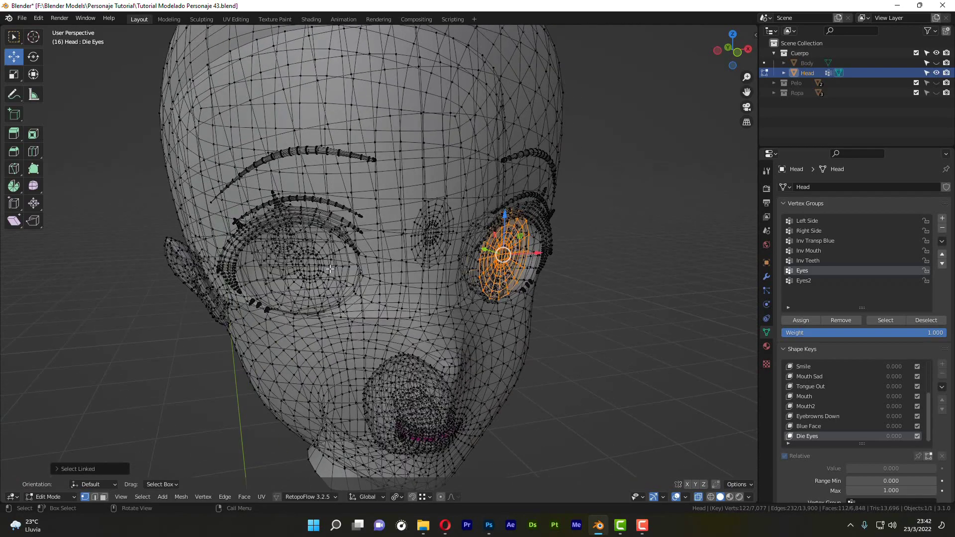
left_click(330, 269, "shift")
key("l")
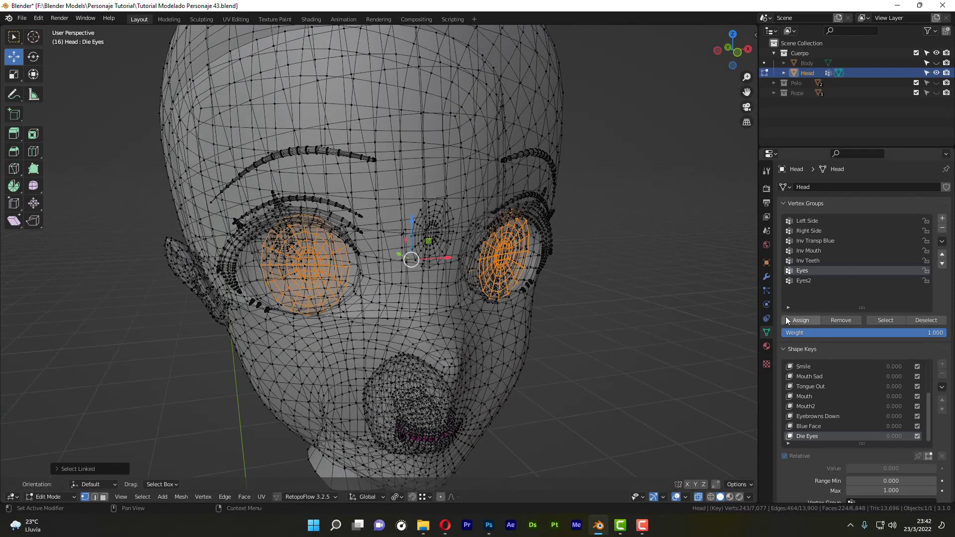
left_click(798, 319)
Check the Eyes vertex group by selecting its vertices from an empty selection, then deselect everything.
key("alt+a")
middle_click_drag(654, 298, 908, 327)
left_click(885, 319)
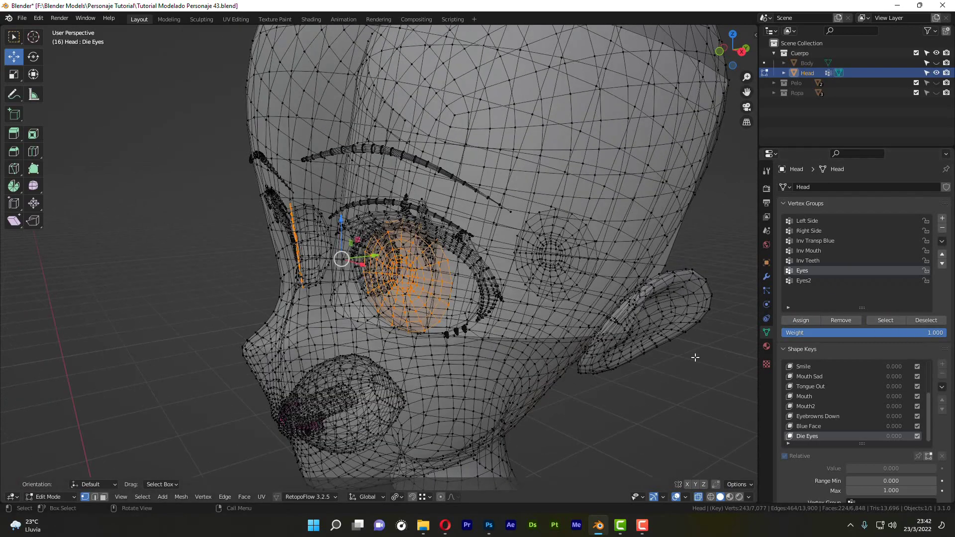
middle_click_drag(622, 378, 679, 389)
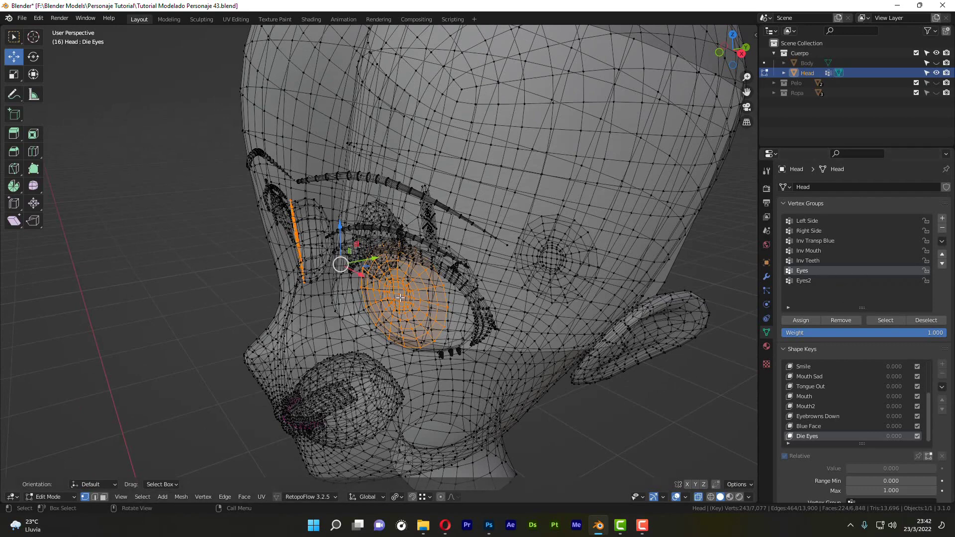
middle_click_drag(400, 299, 591, 264)
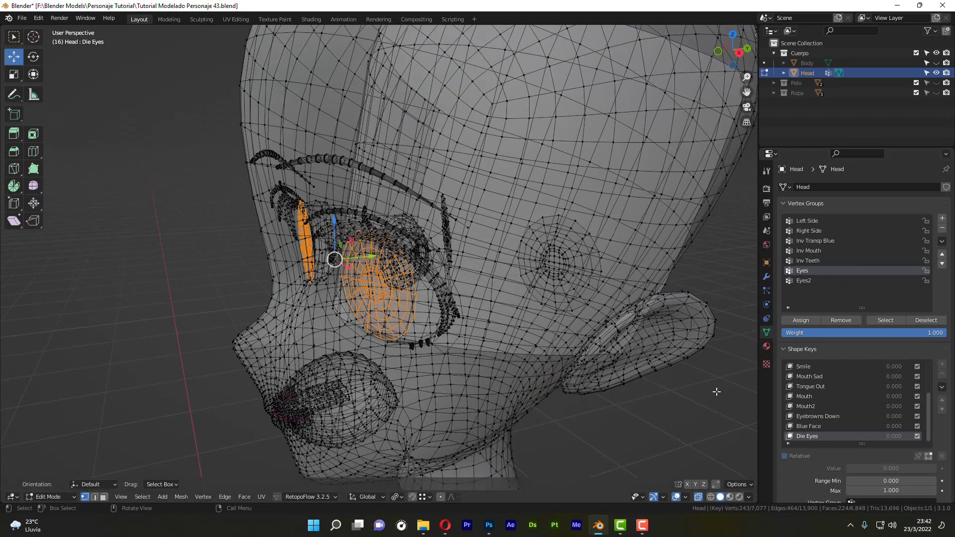
key("alt+a")
Check the Eyes2 vertex group by selecting its vertices, deselect them, and show the head from the right.
left_click(806, 281)
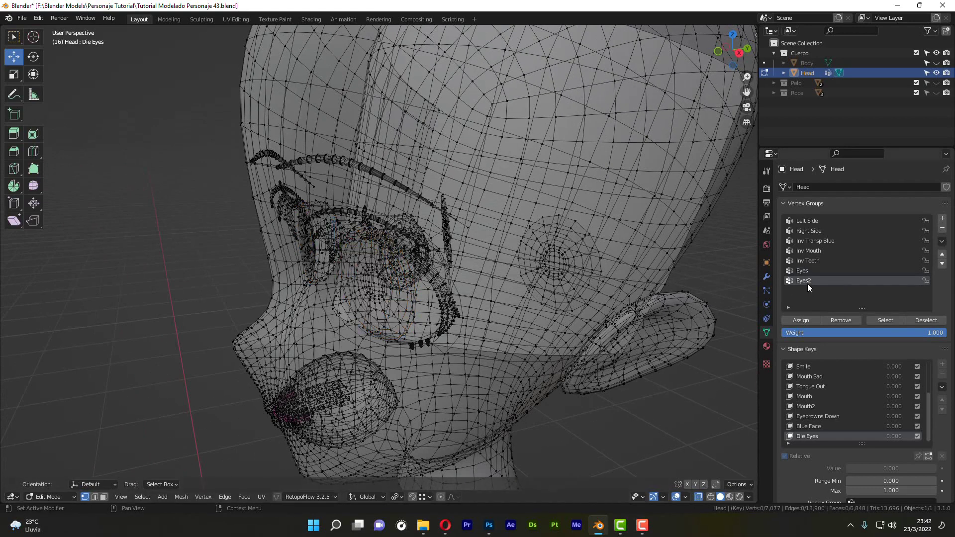
left_click(883, 321)
key("alt+a")
middle_click_drag(691, 431, 448, 280)
scroll(318, 319, "up", 2)
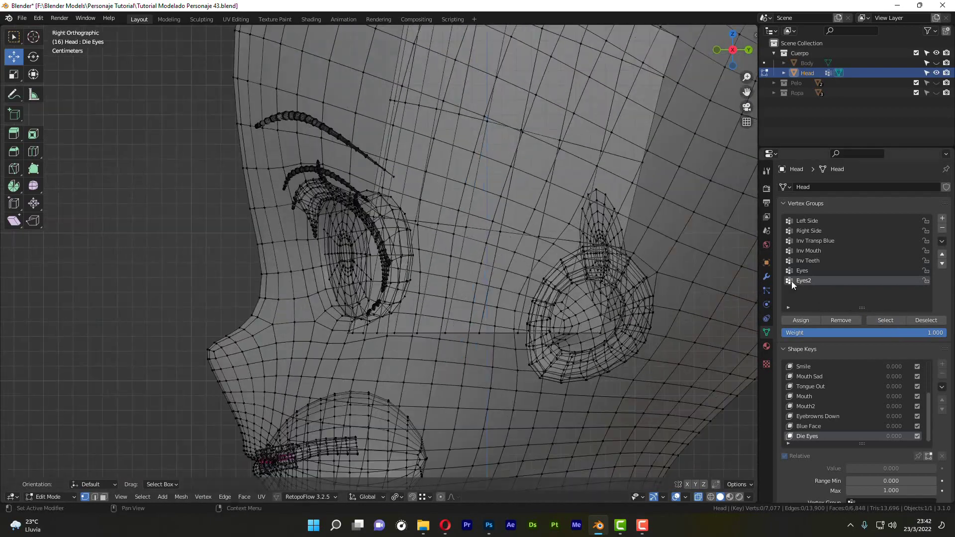
Make the Eyes vertex group active, enable shape key display in Edit Mode, and set the Die Eyes value to 1.000.
left_click(802, 271)
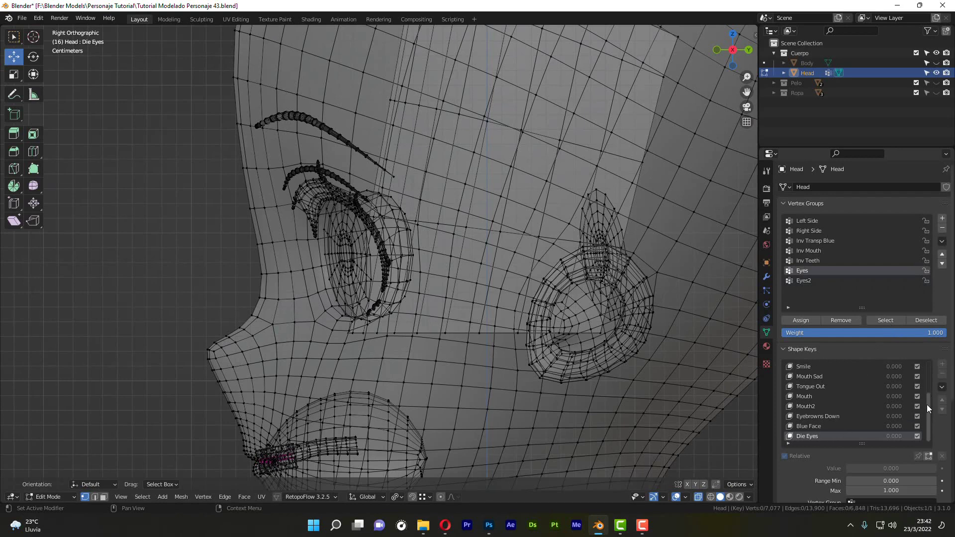
left_click(928, 455)
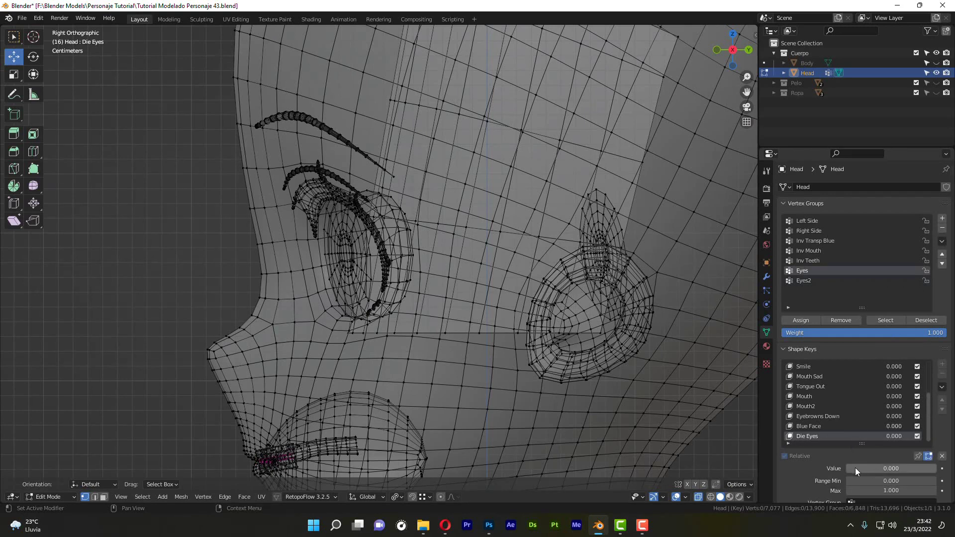
scroll(610, 286, "down", 2)
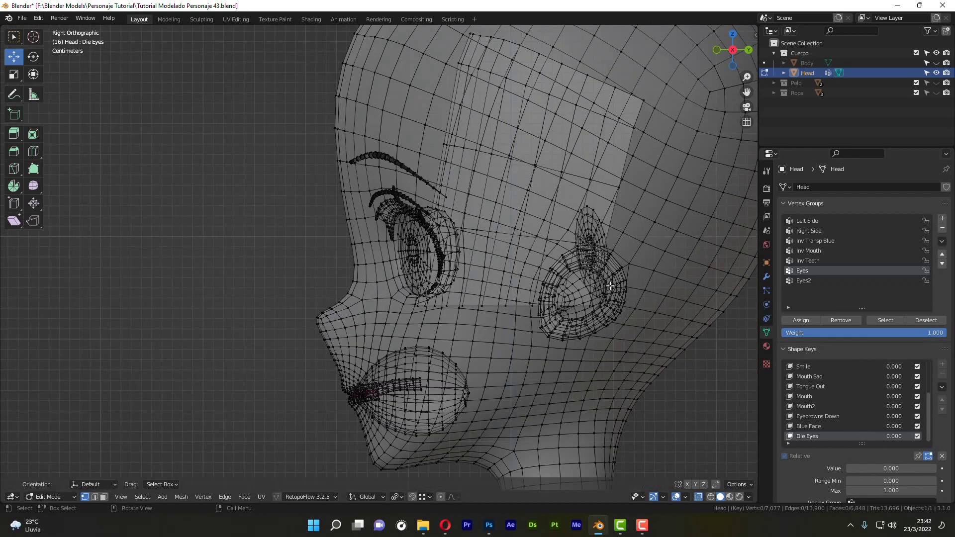
middle_click_drag(610, 286, 571, 275, "shift")
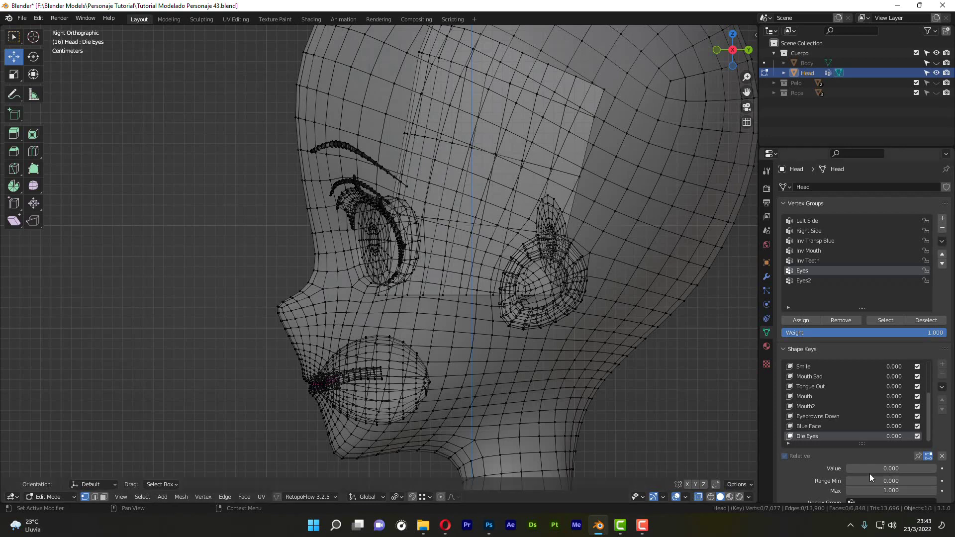
left_click_drag(849, 464, 932, 468)
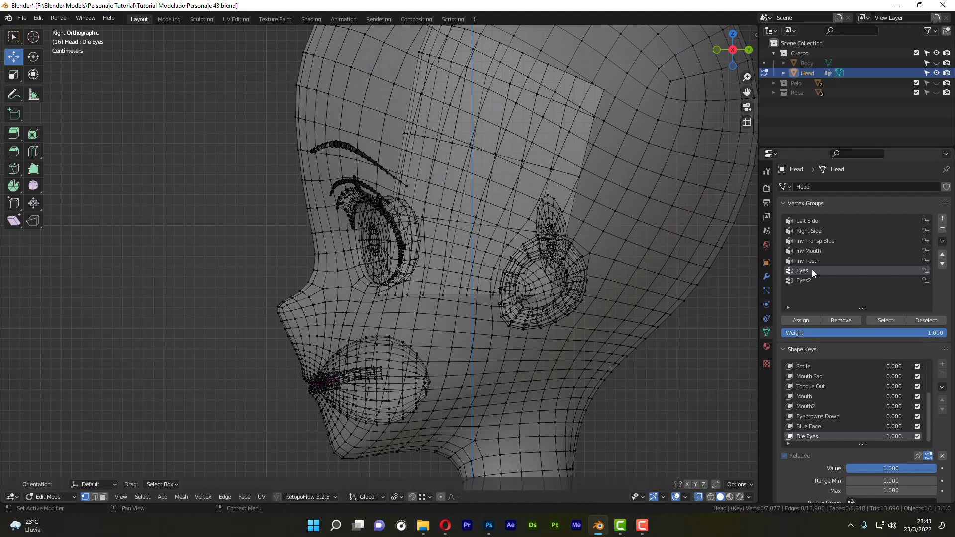
Select the vertices of the Eyes group and display their transform values, leaving the Y median as it is.
left_click(888, 321)
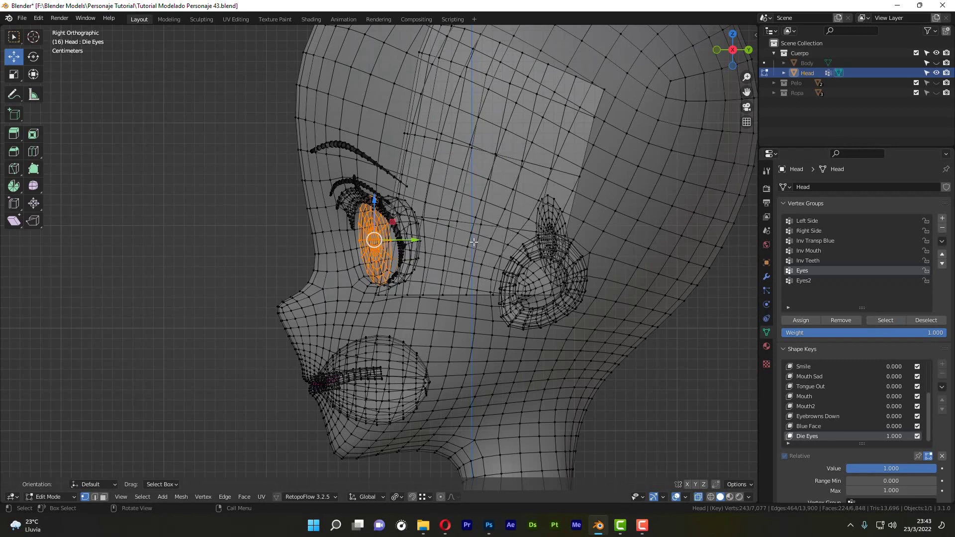
key("n")
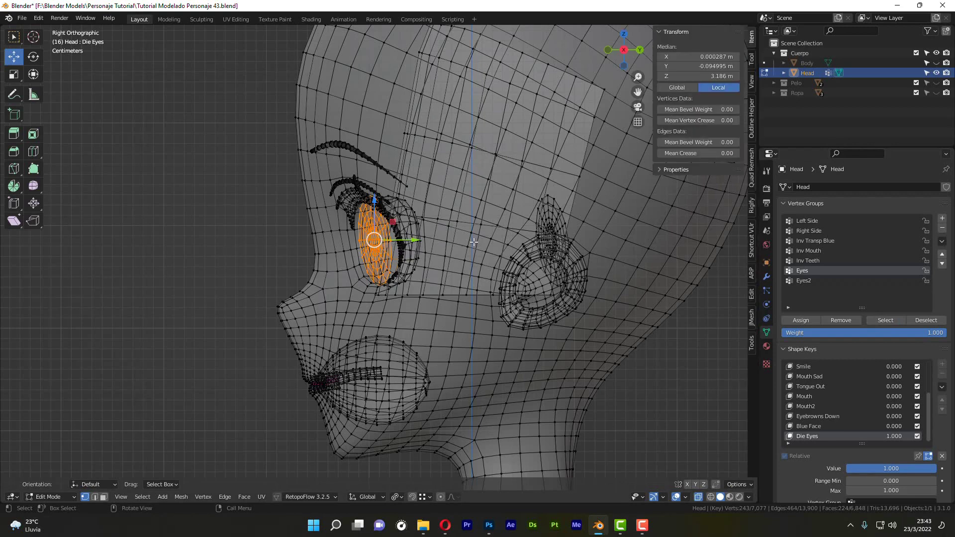
left_click(709, 67)
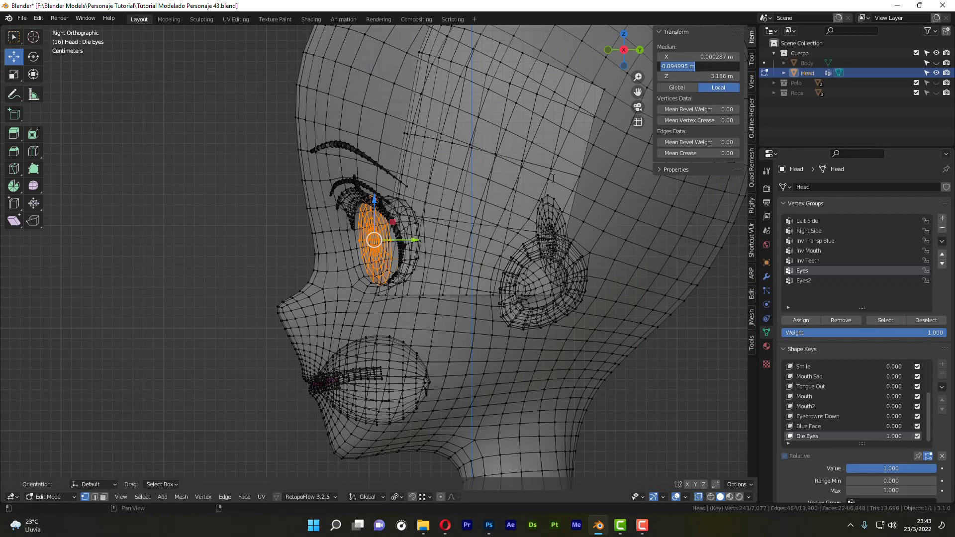
left_click(427, 241)
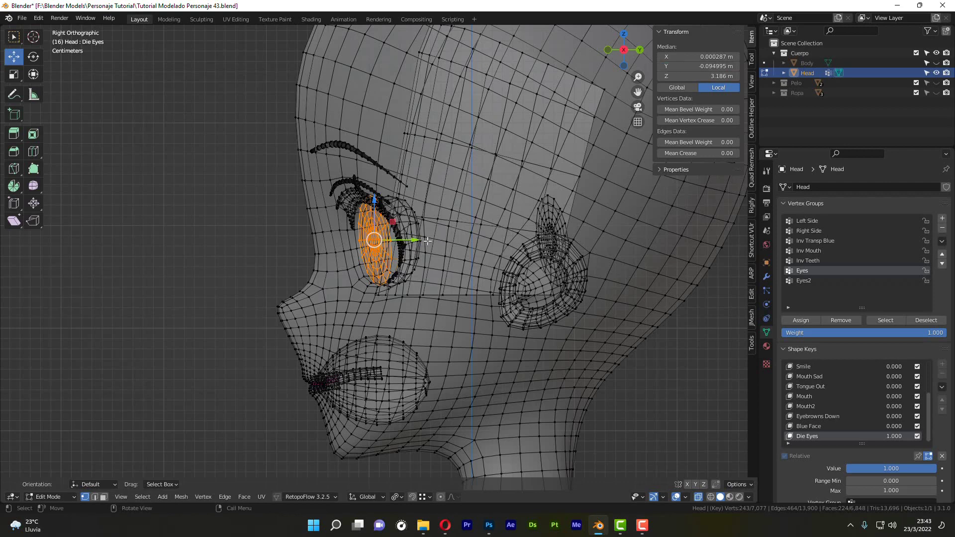
Try moving the selected front irises backward and forward along the Y axis.
left_click_drag(411, 240, 510, 249)
right_click(510, 249)
scroll(392, 254, "up", 5)
scroll(397, 322, "up", 2)
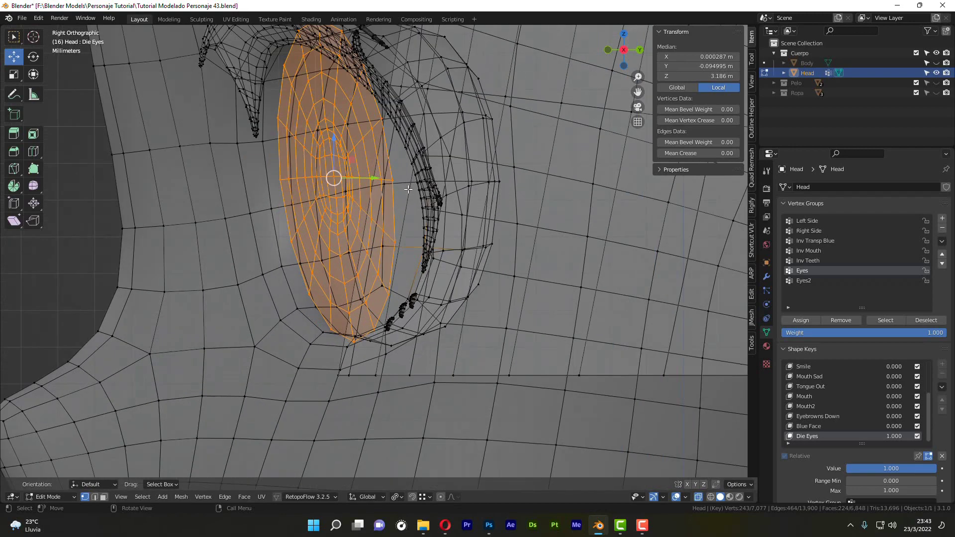
left_click_drag(365, 177, 333, 188)
right_click(334, 188)
scroll(435, 255, "down", 6)
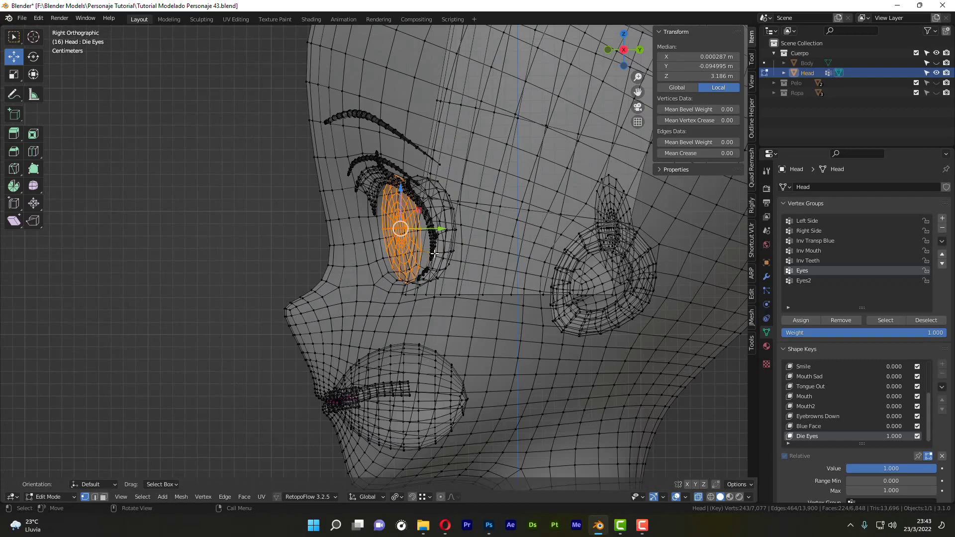
scroll(434, 255, "up", 7)
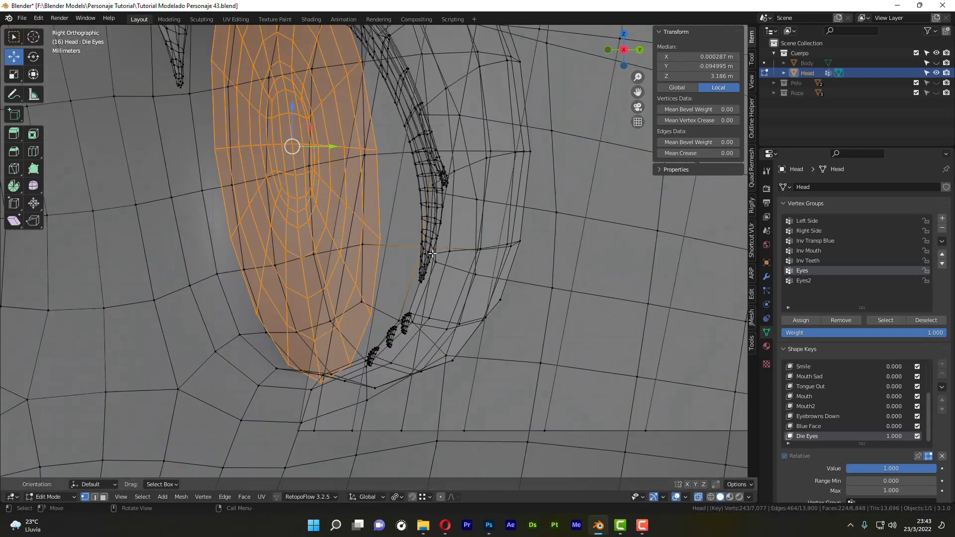
scroll(407, 231, "down", 5)
middle_click_drag(407, 232, 565, 291)
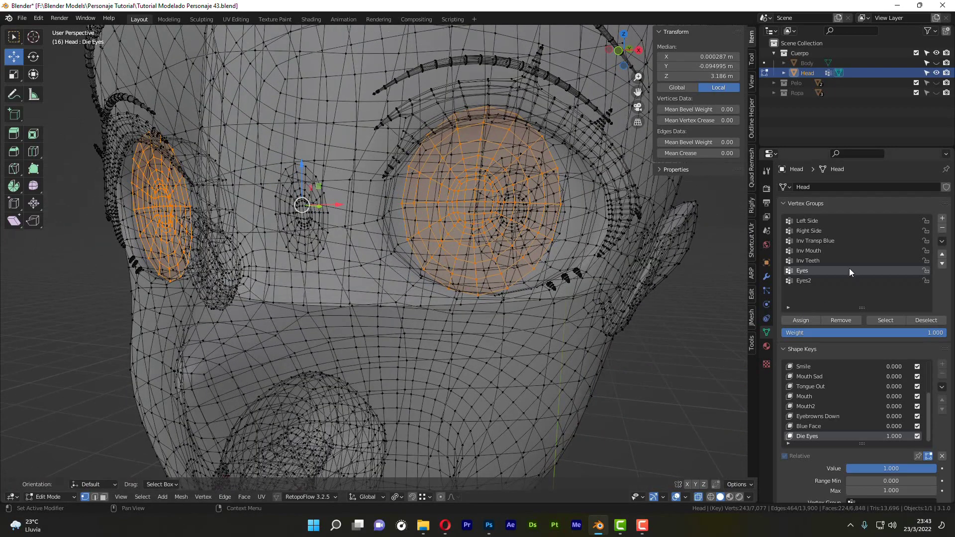
Turn off shape key display in Edit Mode and make the Basis shape key active.
left_click(929, 457)
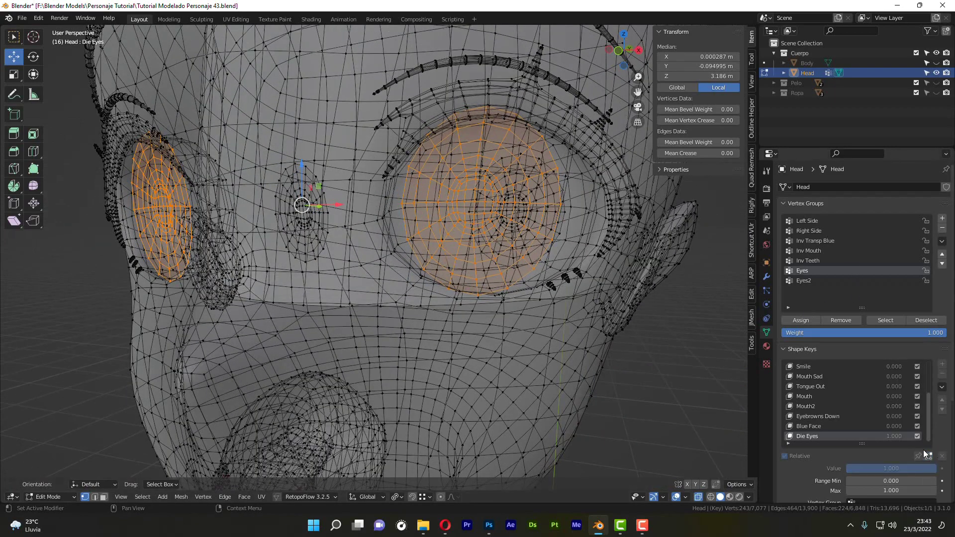
left_click(930, 458)
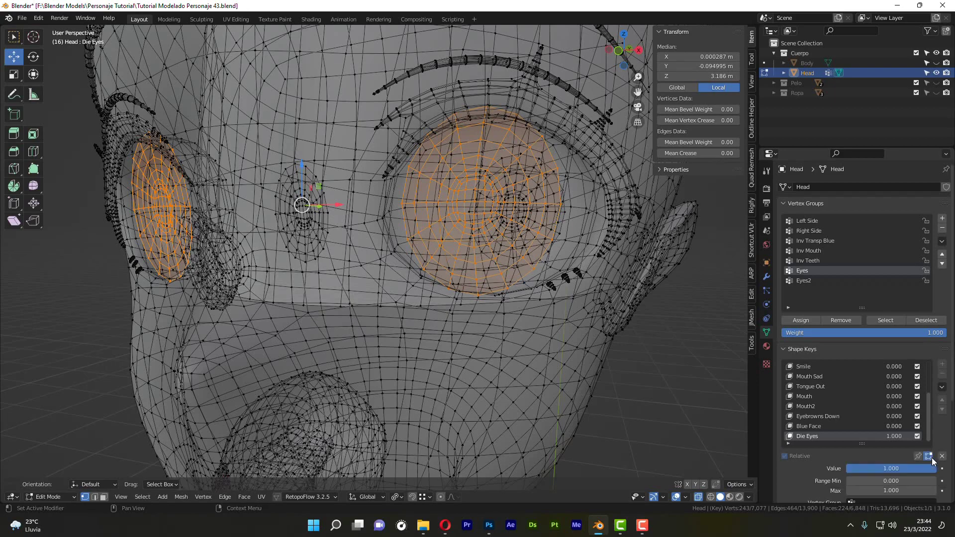
left_click(929, 457)
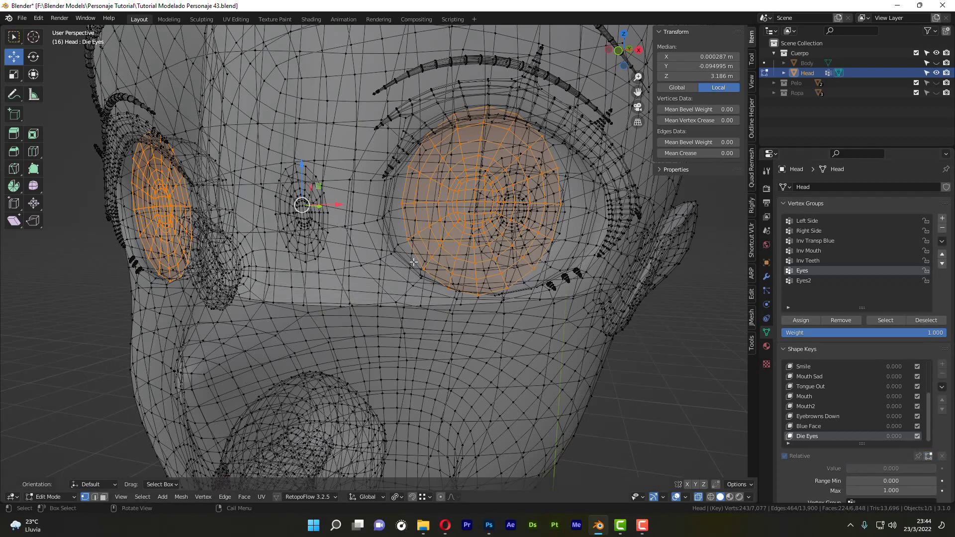
middle_click_drag(413, 262, 388, 248)
scroll(824, 383, "up", 5)
left_click(807, 369)
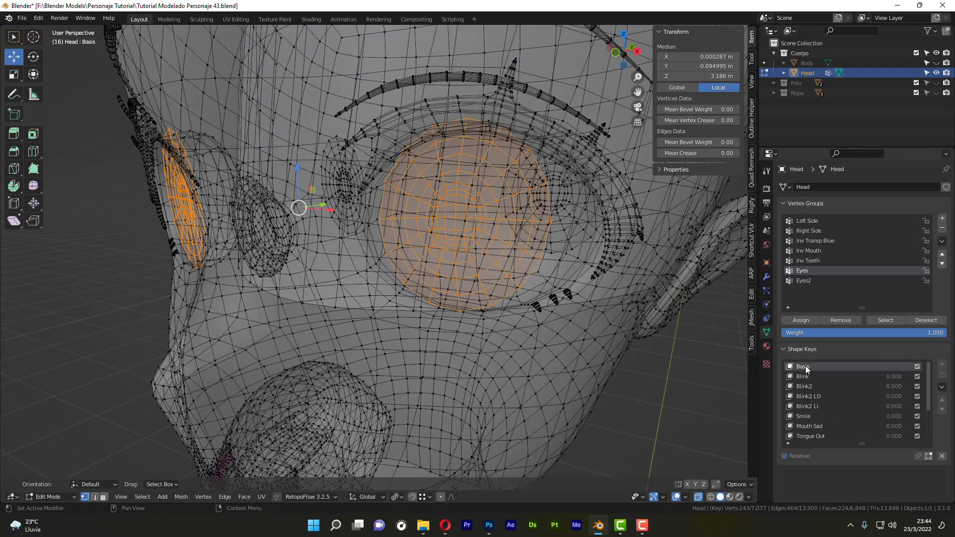
Clear the selection and replace the Eyes vertex group with a new empty group named Eyes, placed above Eyes2.
middle_click_drag(518, 219, 501, 213)
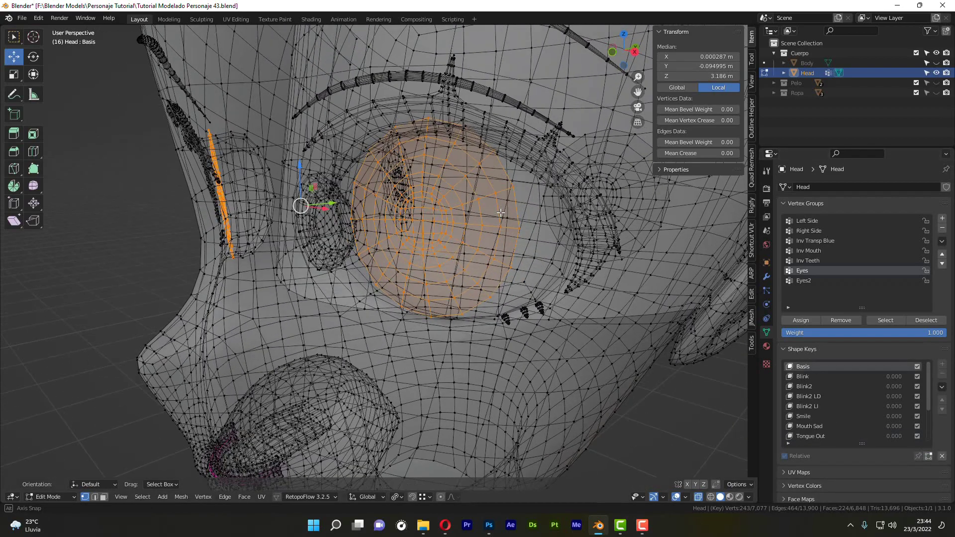
scroll(500, 212, "down", 3)
middle_click_drag(622, 286, 638, 293)
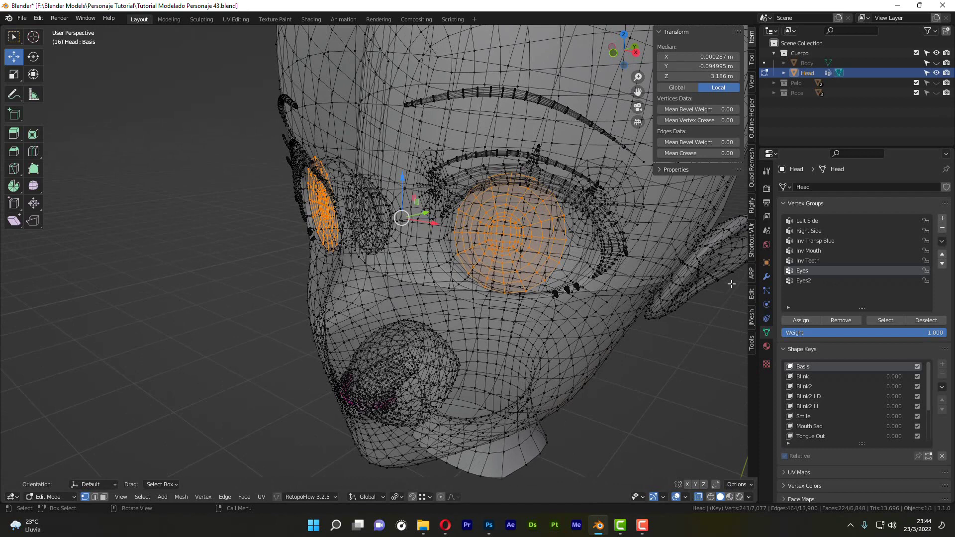
left_click(665, 375)
left_click(942, 228)
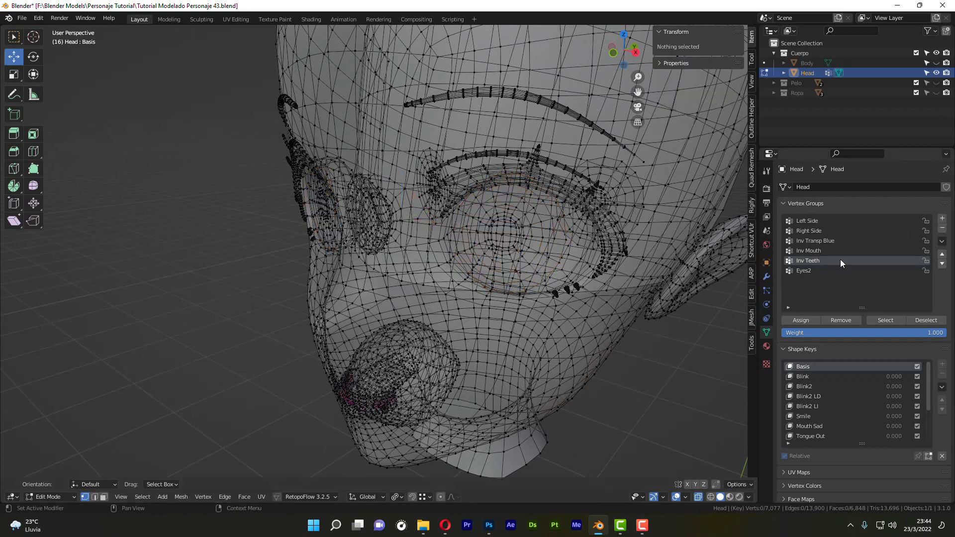
left_click(942, 218)
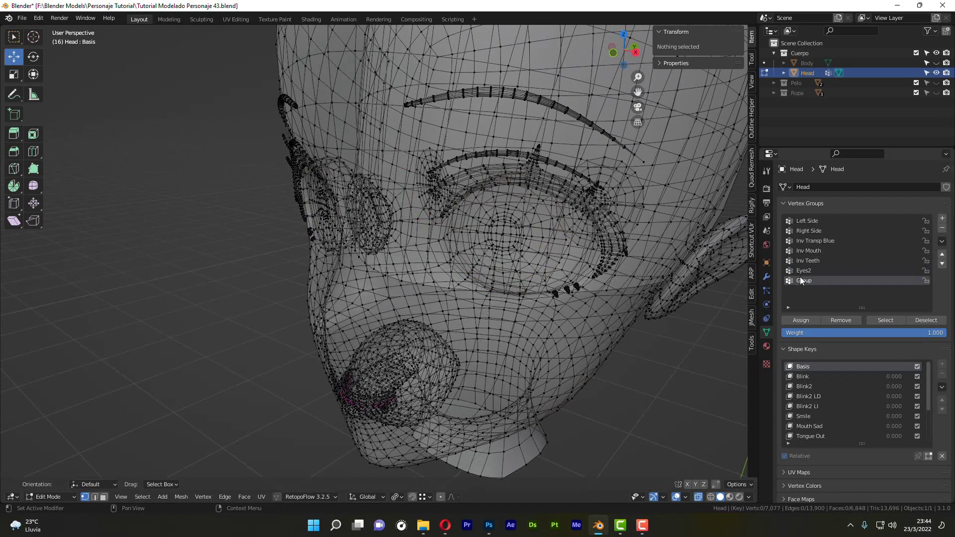
type("Eyes")
left_click(942, 254)
With X-ray off, select the linked meshes of both front irises and assign them to the Eyes vertex group.
middle_click_drag(549, 270, 523, 249)
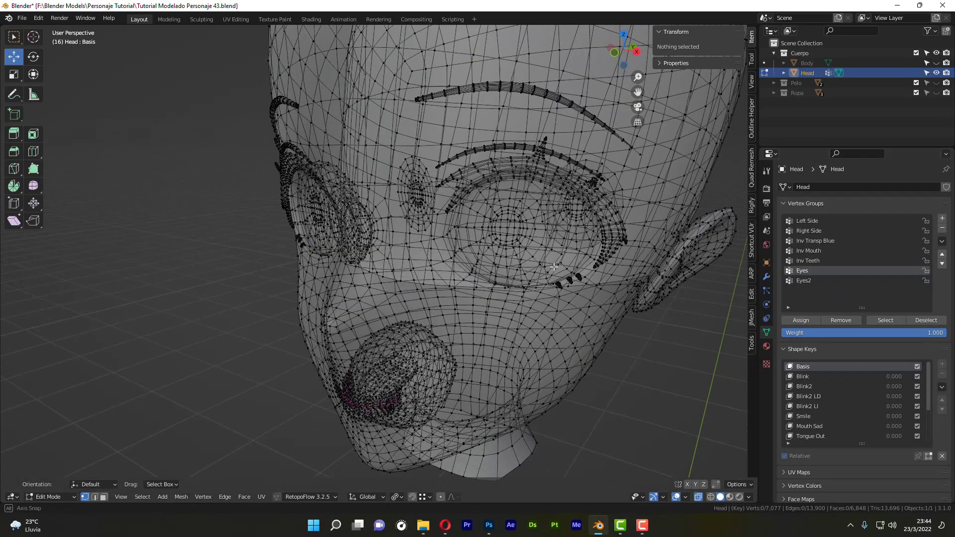
scroll(498, 231, "up", 4)
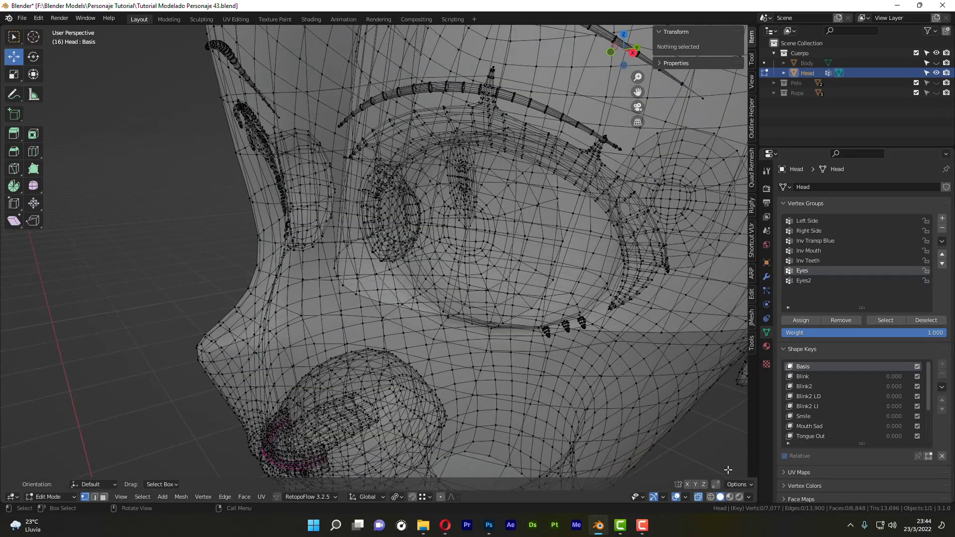
key("alt+z")
middle_click_drag(479, 244, 499, 207)
key("l")
scroll(499, 207, "down", 2)
key("l")
middle_click_drag(182, 208, 760, 267)
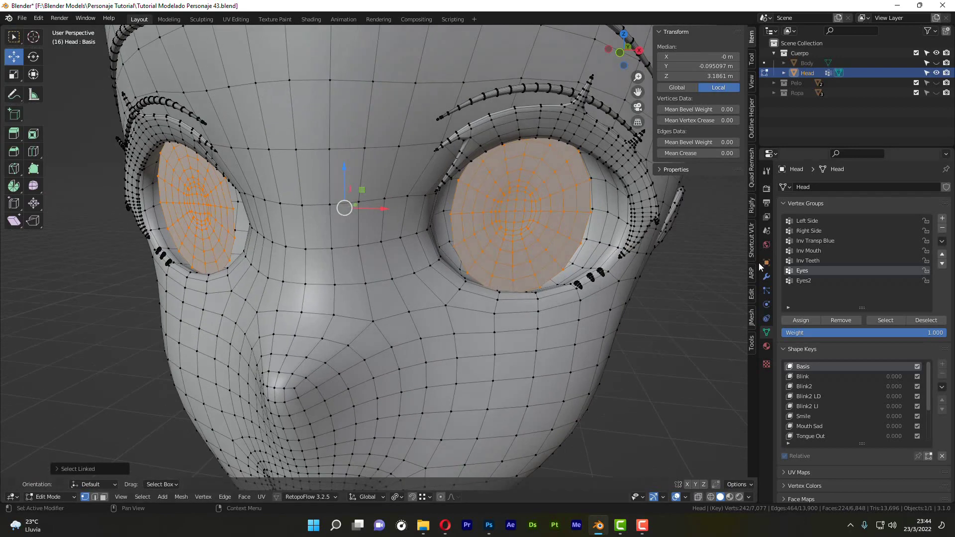
left_click(804, 320)
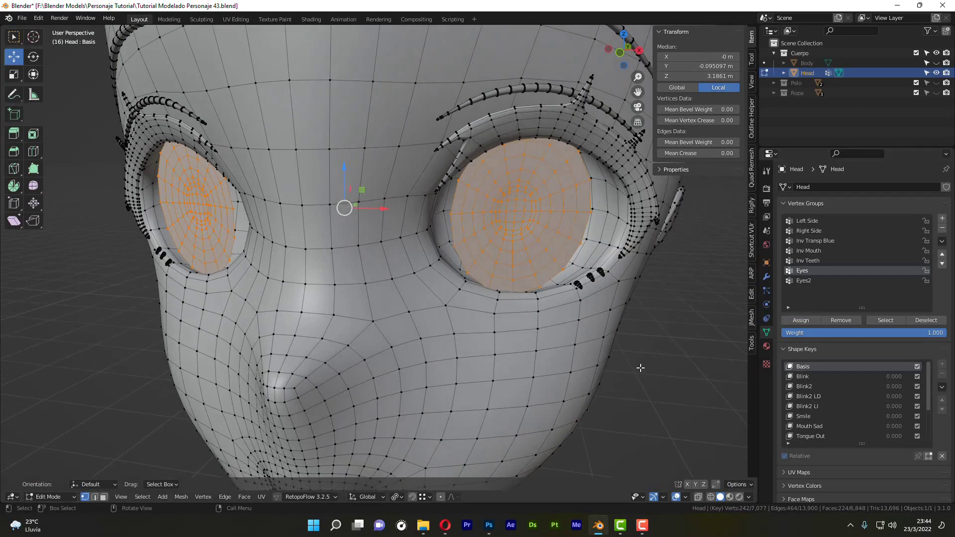
Check the Eyes vertex group by deselecting and reselecting its vertices.
middle_click_drag(637, 367, 870, 348)
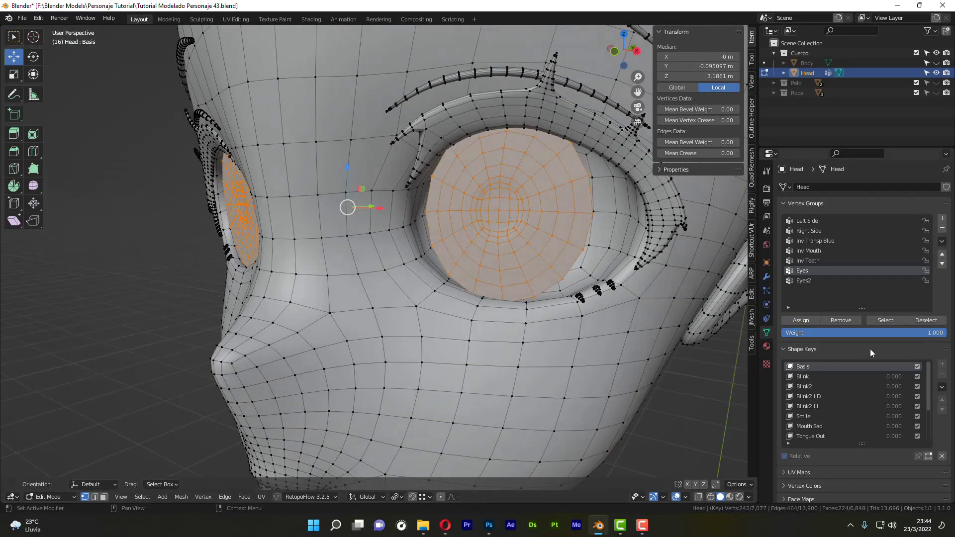
left_click(921, 321)
left_click(875, 321)
View the head from the right, make the Die Eyes shape key active, and enable its display in Edit Mode.
key("KP_3")
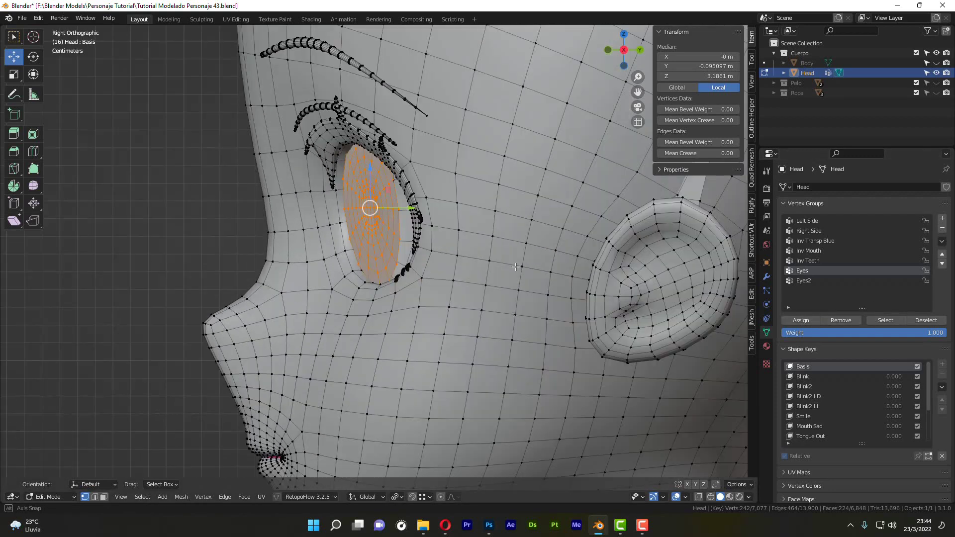
scroll(827, 426, "down", 5)
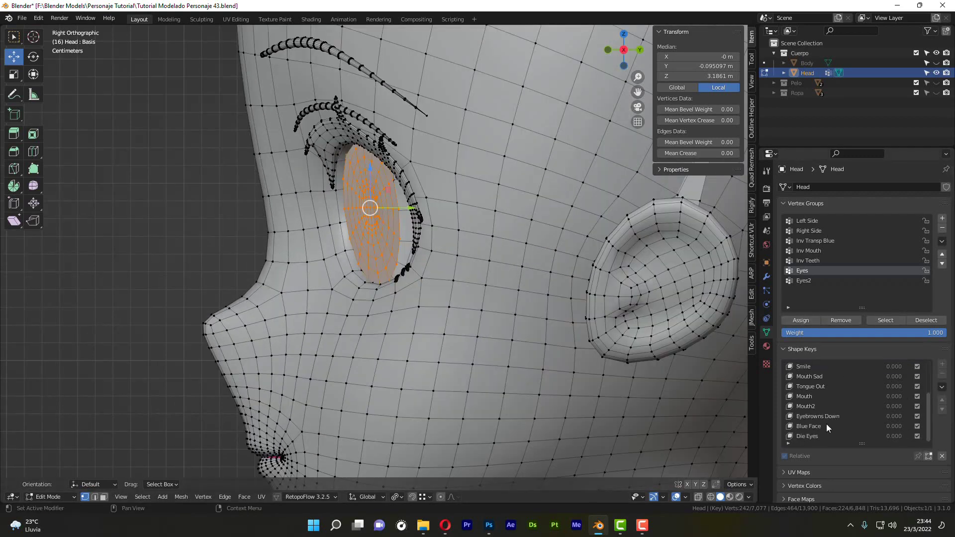
left_click(805, 437)
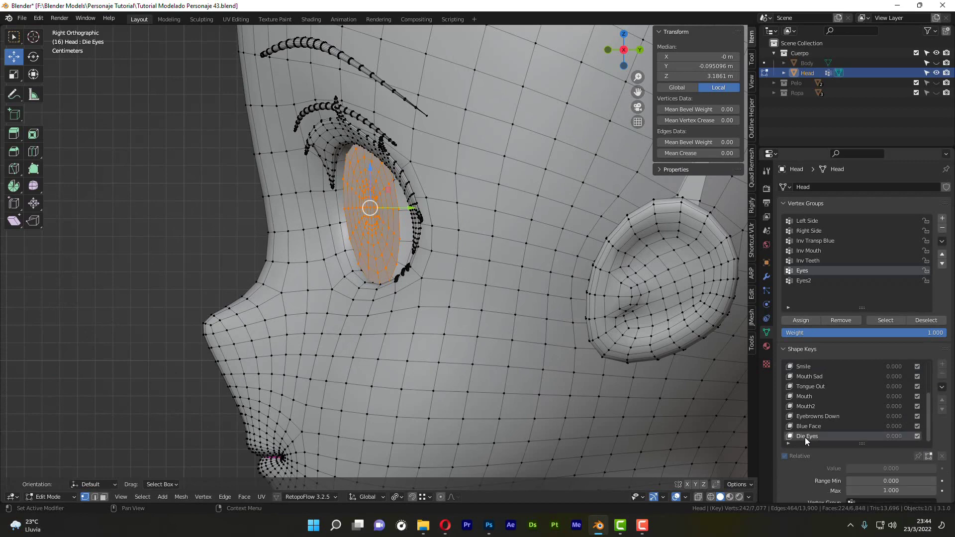
left_click(929, 456)
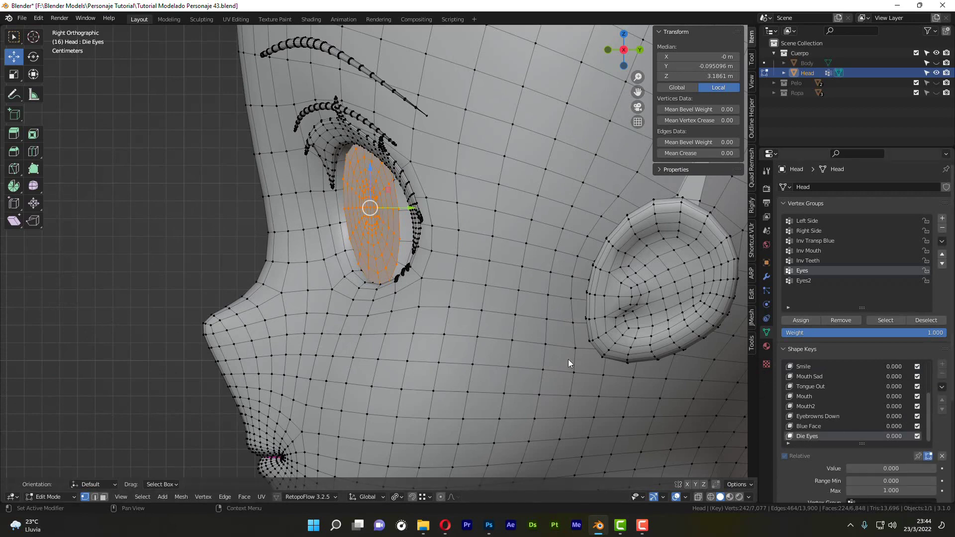
With X-ray on, move the selected front irises back about 0.052 m along the Y axis.
key("alt+z")
scroll(505, 309, "down", 3)
middle_click_drag(445, 291, 407, 255, "shift")
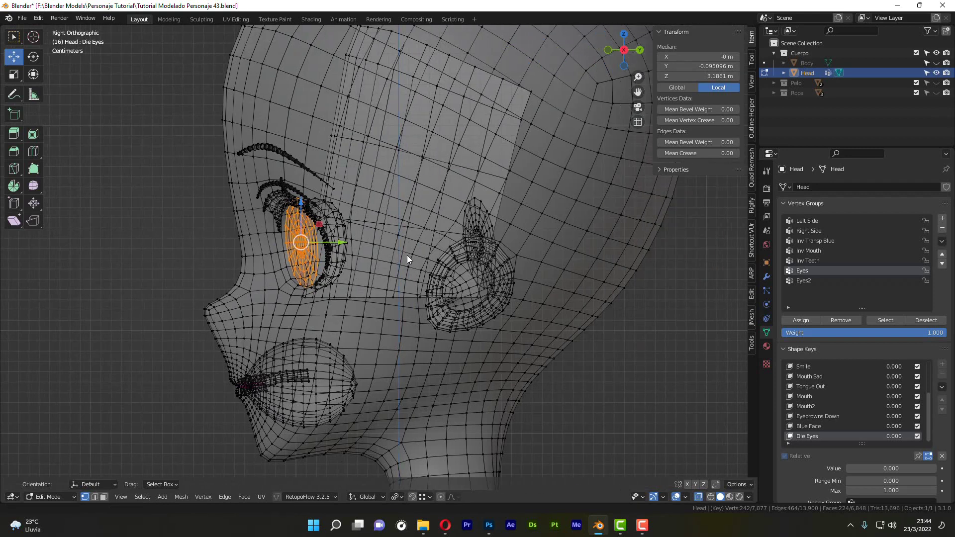
key("g")
key("y")
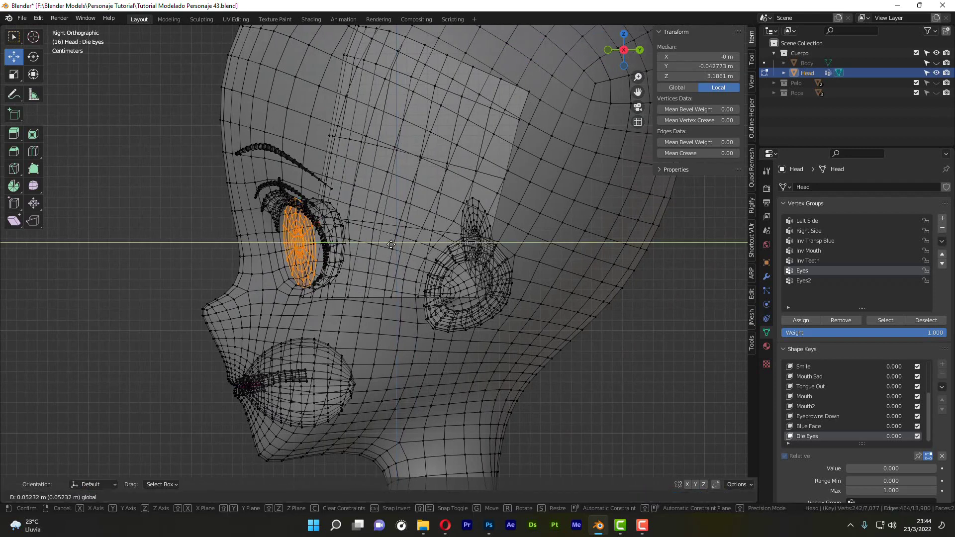
left_click(391, 244)
Set the Die Eyes value to 1.000 and move the irises farther back along Y to a median of about 0.04 m.
left_click(846, 470)
type("1")
key("Return")
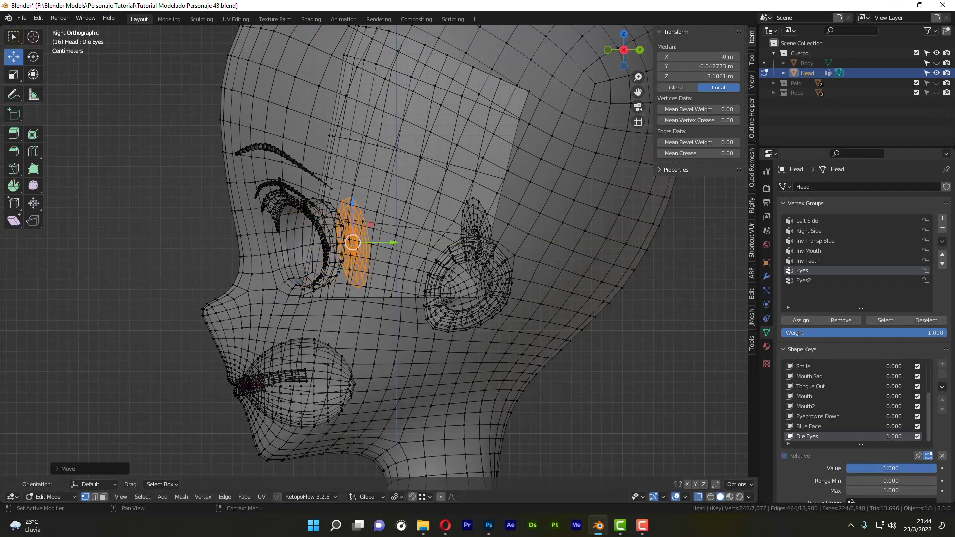
left_click_drag(380, 243, 468, 254)
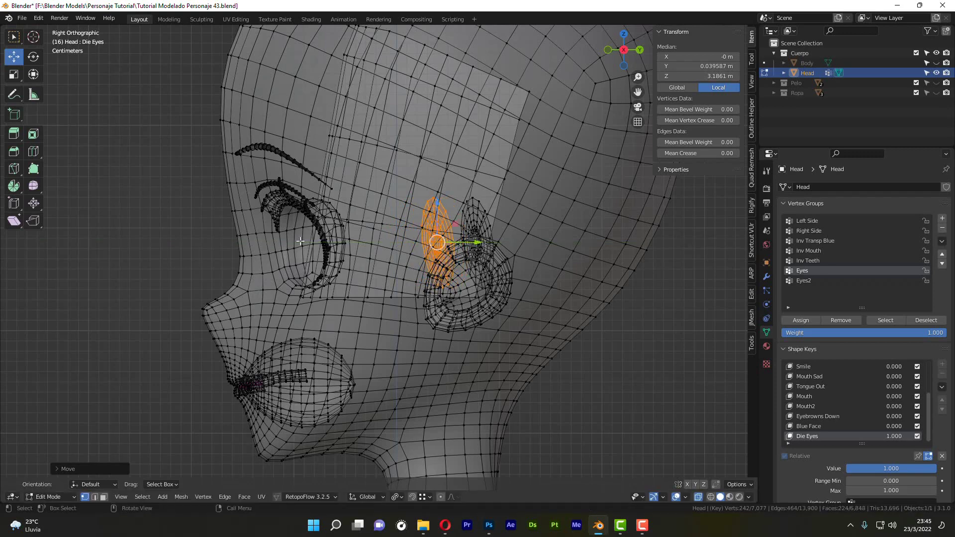
Select only the vertices of the Eyes2 group and set their Y median to -0.094995 m.
left_click(816, 282)
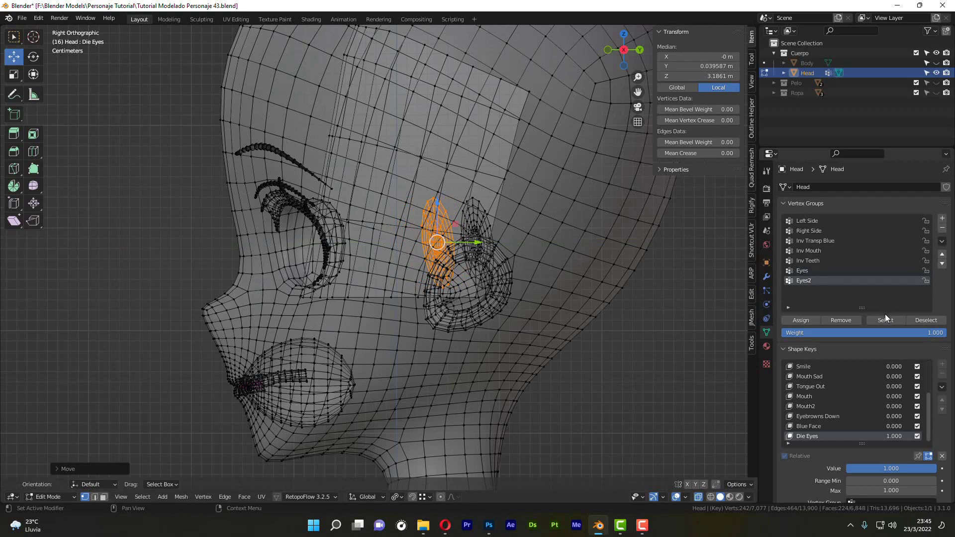
left_click(674, 335)
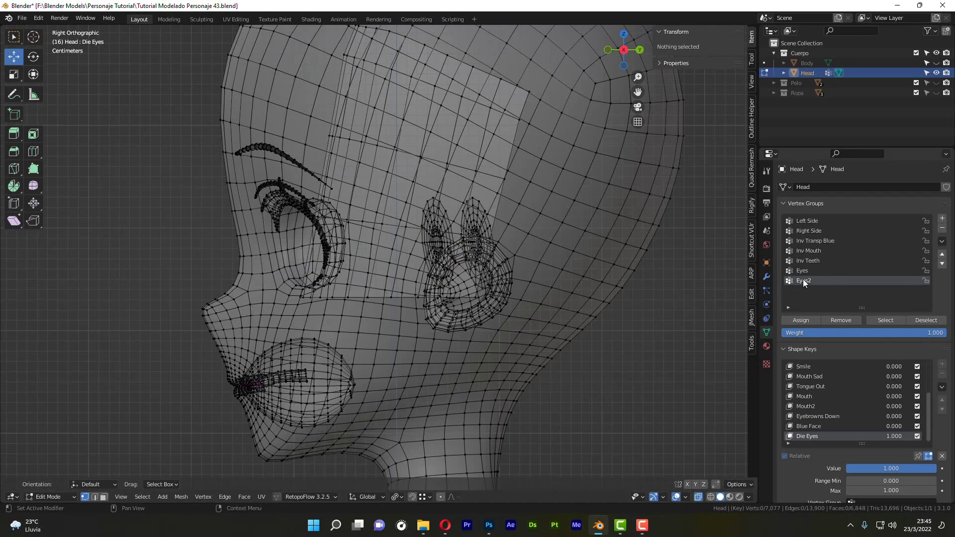
left_click(892, 320)
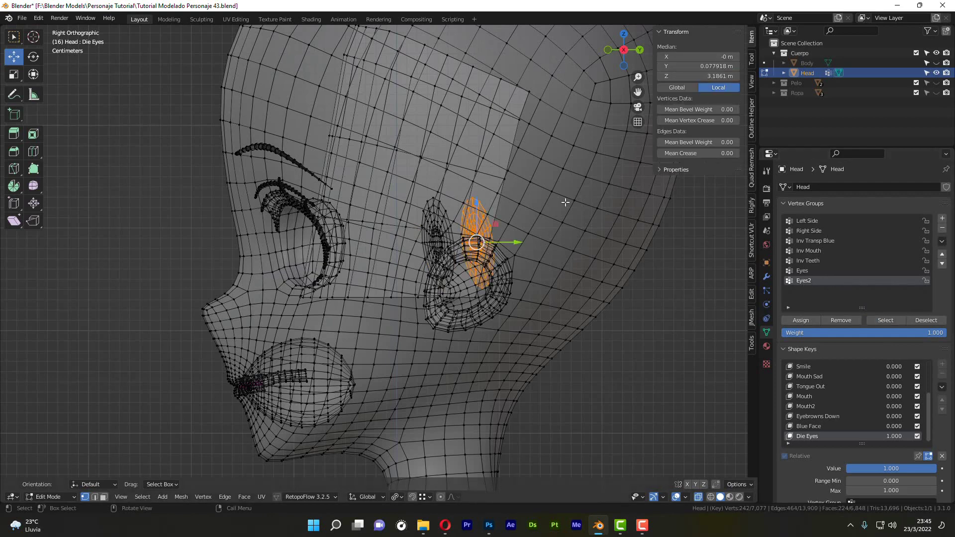
left_click(701, 66)
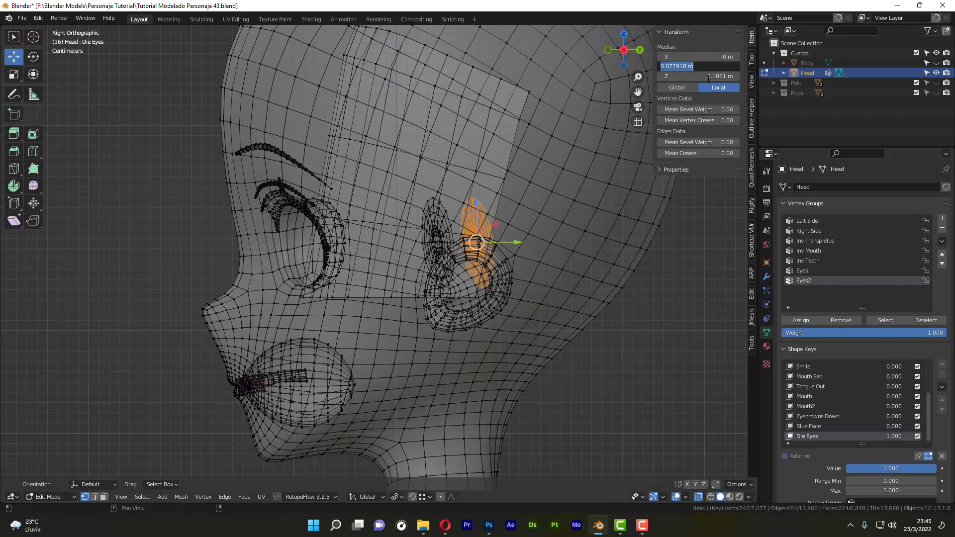
type("-0.094995 m")
key("Return")
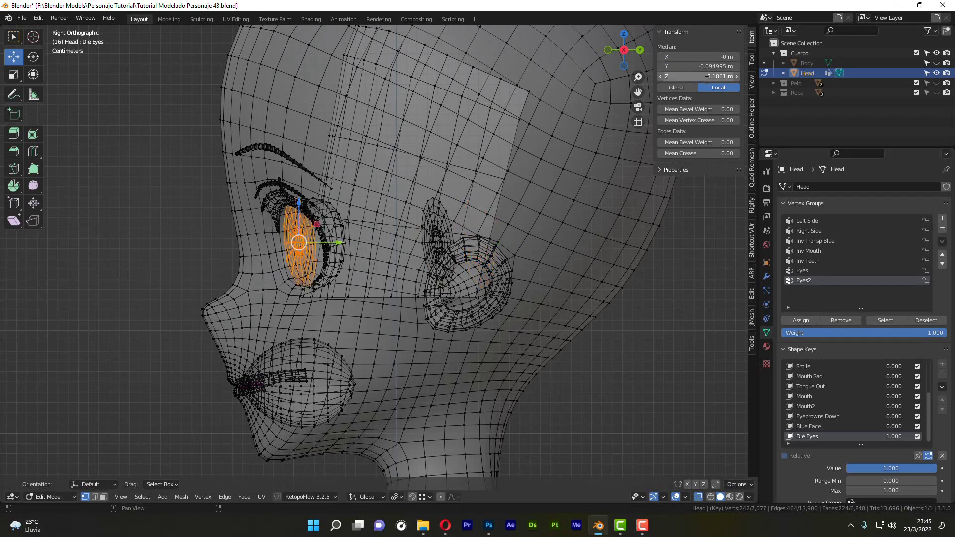
Set Die Eyes to 0.000 and show the head in Material Preview and Object Mode with X-ray off.
mouse_move(284, 259)
middle_mouse_down()
mouse_move(237, 258)
mouse_move(297, 257)
middle_mouse_up()
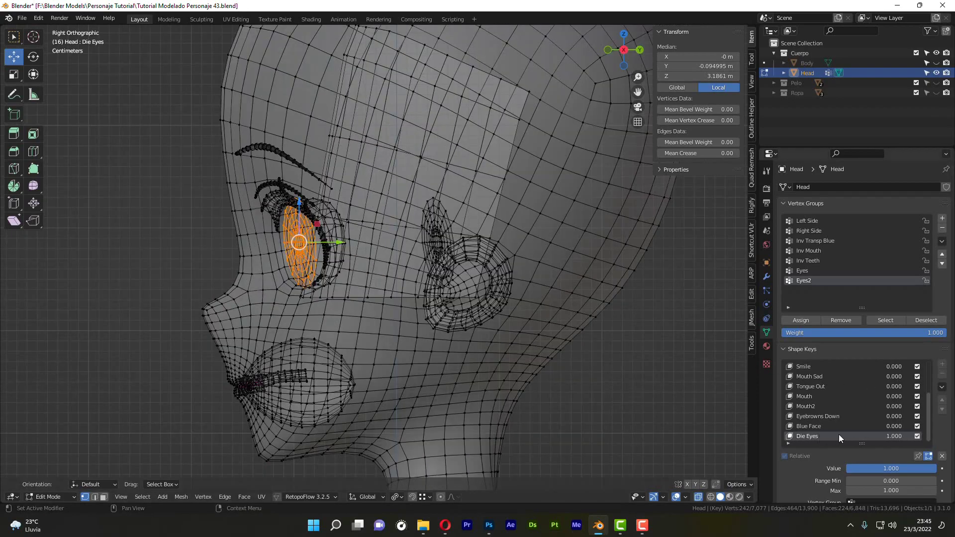
left_click_drag(894, 437, 831, 436)
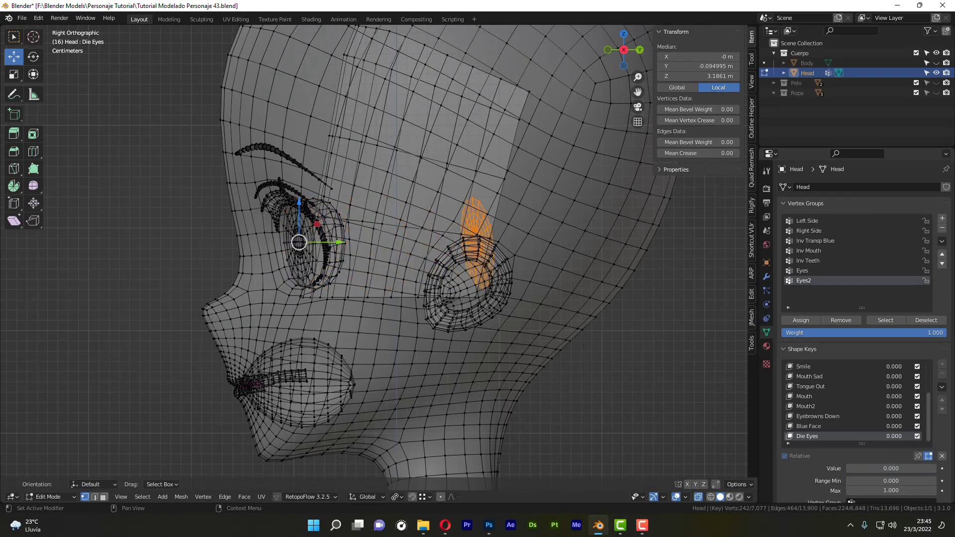
middle_click_drag(421, 269, 76, 441)
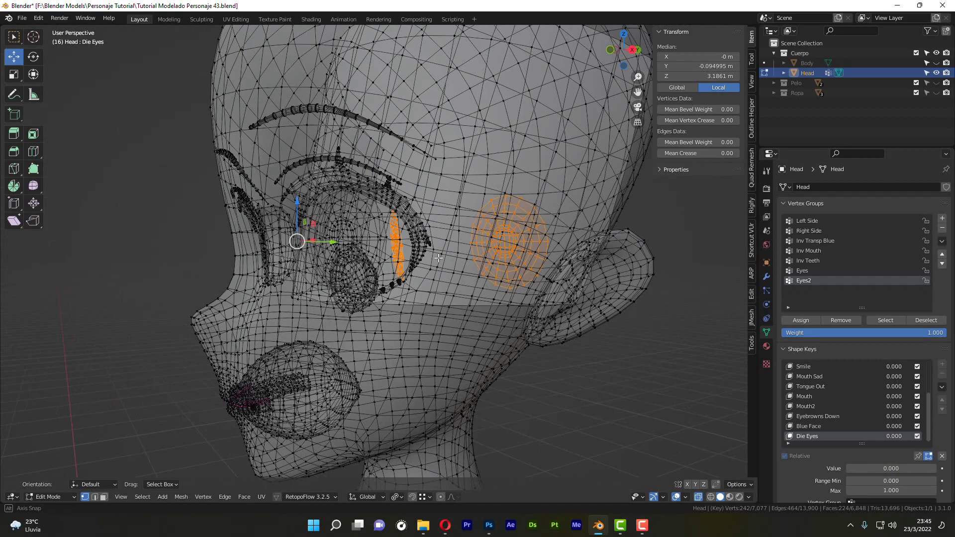
left_click(729, 497)
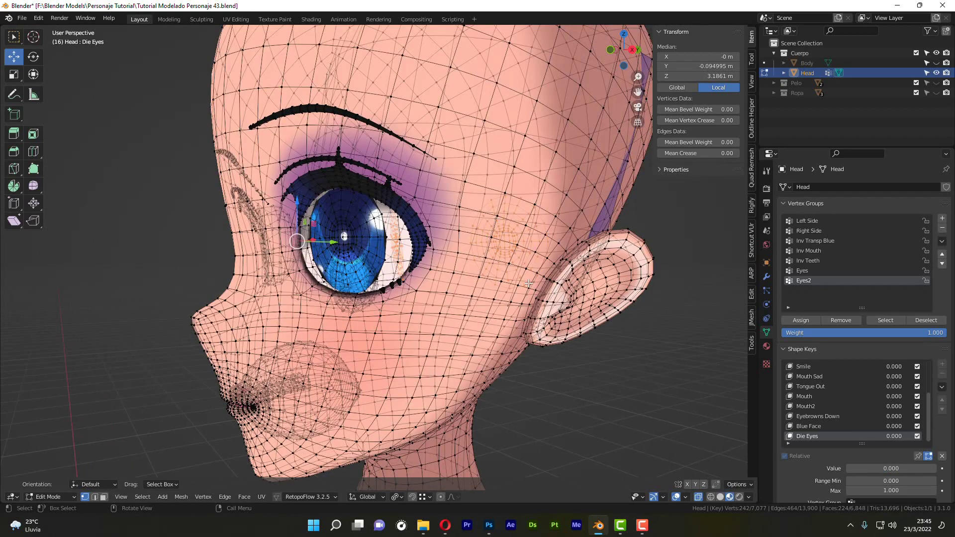
key("alt+z")
key("Tab")
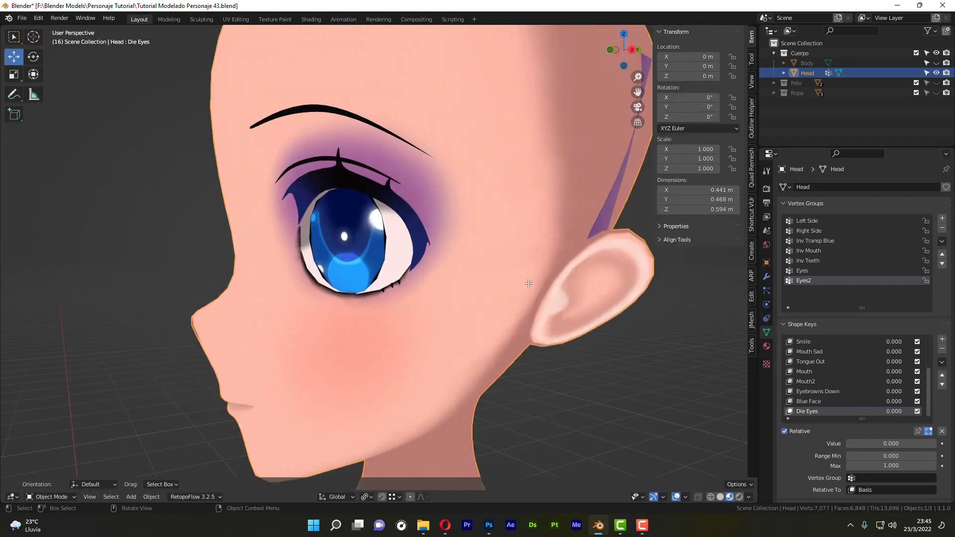
middle_click_drag(517, 301, 532, 301)
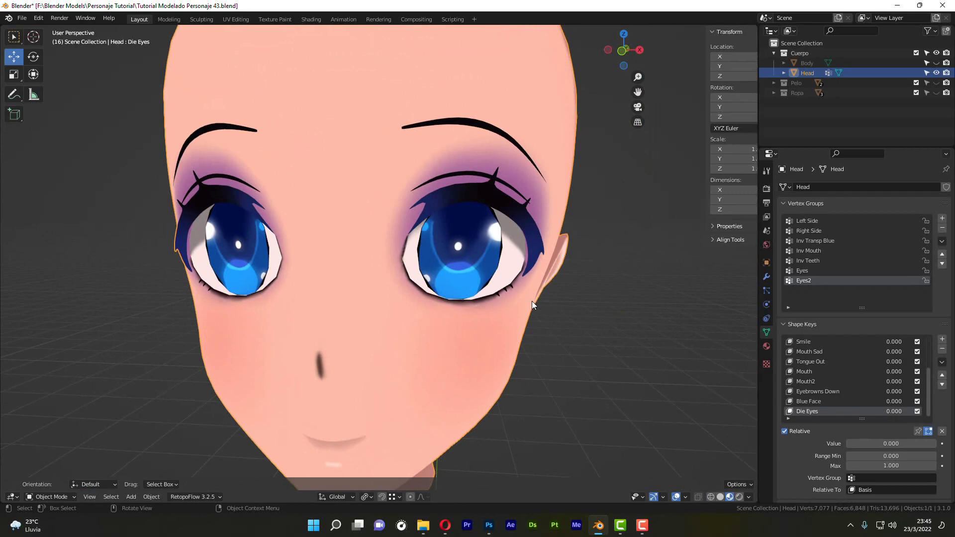
View the face from the front with the sidebar hidden, set Die Eyes to 1.000, and inspect the iris up close.
key("KP_1")
key("n")
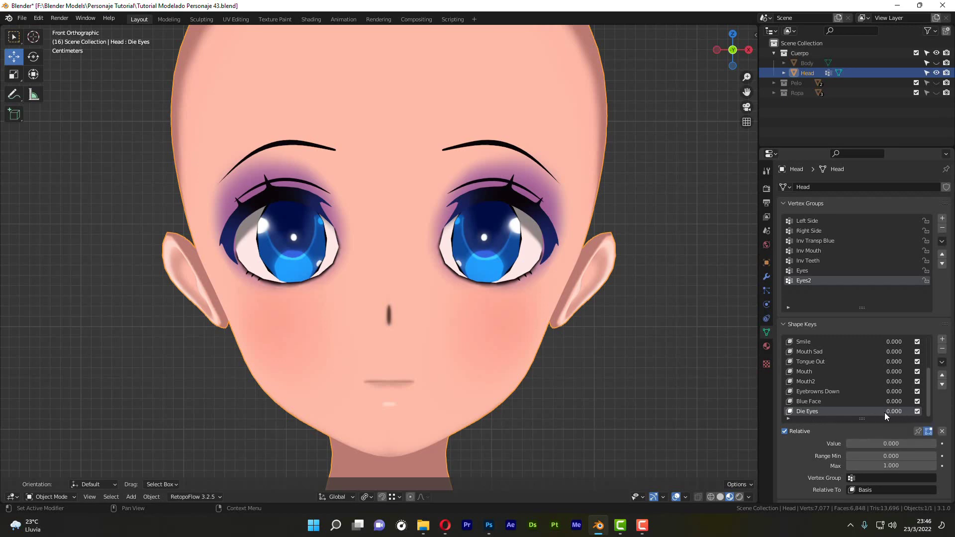
left_click_drag(884, 413, 925, 413)
scroll(448, 309, "up", 8)
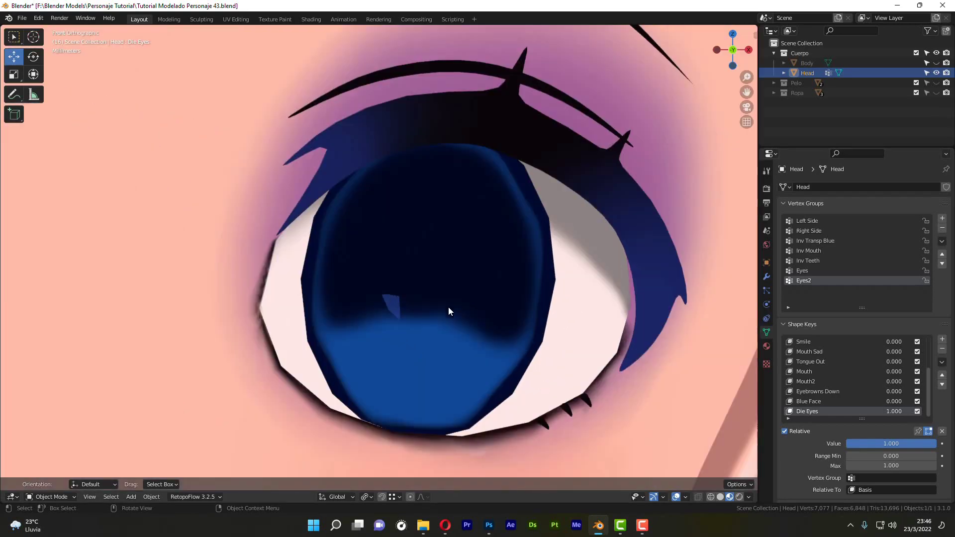
scroll(381, 292, "down", 7)
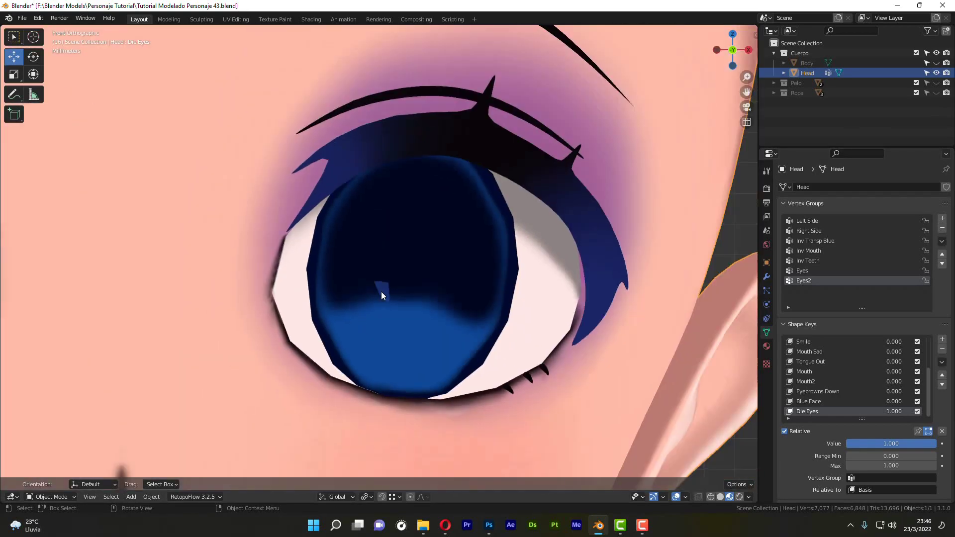
Inspect the stray patch in the iris and show Textura Ojos.psd in the Texture Paint workspace's image editor.
scroll(378, 306, "up", 5)
scroll(388, 274, "up", 1)
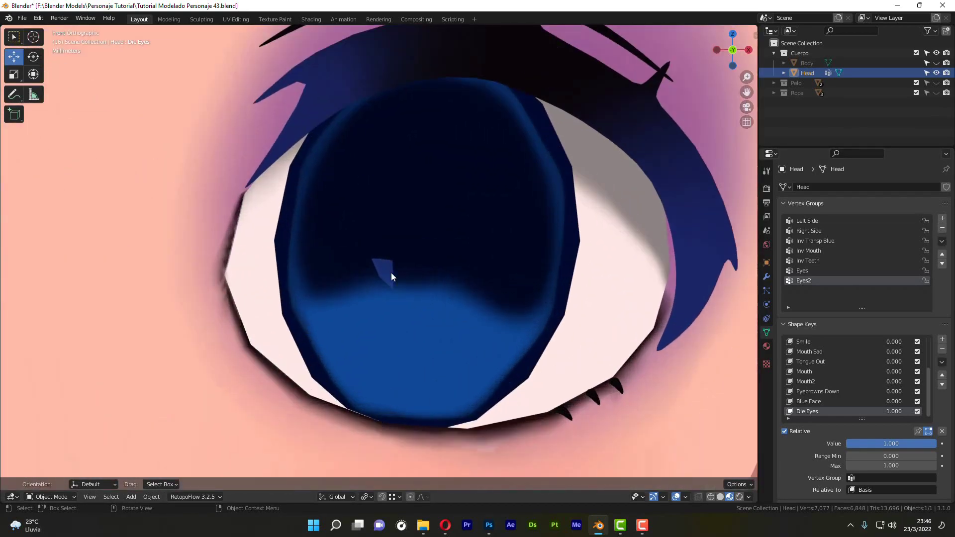
scroll(387, 273, "down", 6)
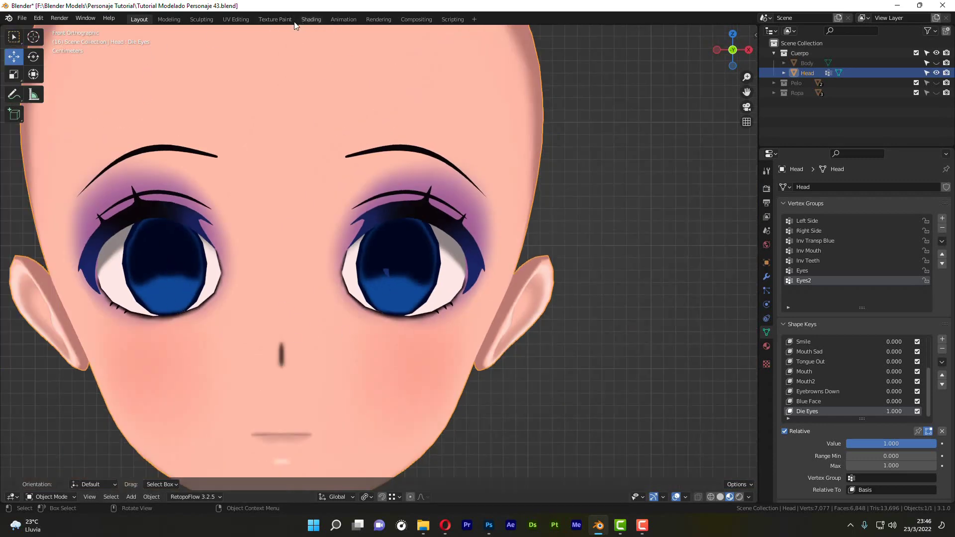
left_click(275, 19)
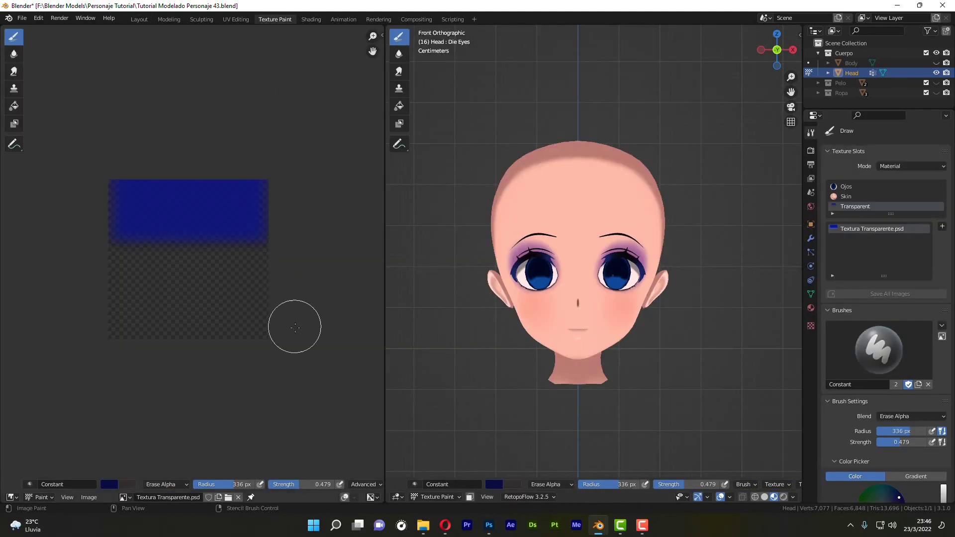
left_click(126, 497)
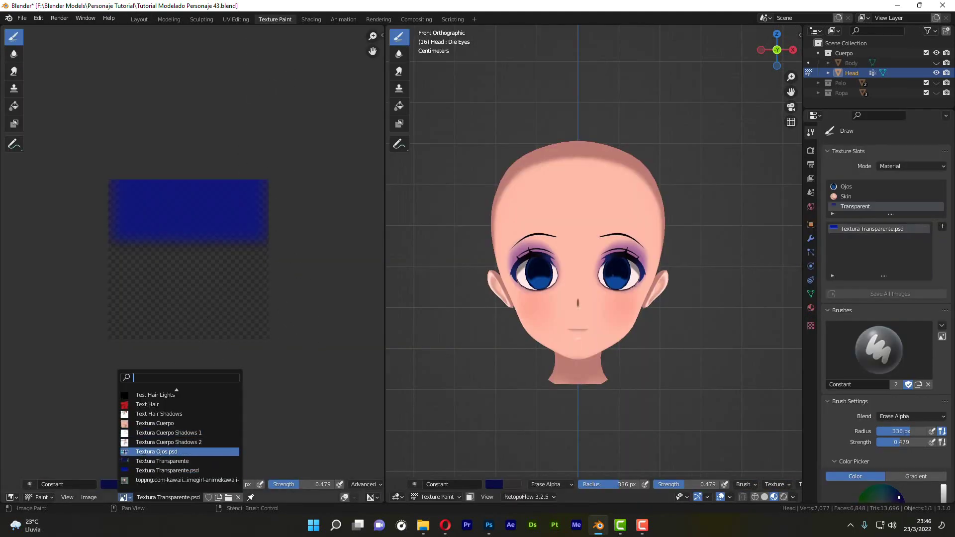
left_click(146, 452)
scroll(182, 309, "up", 10)
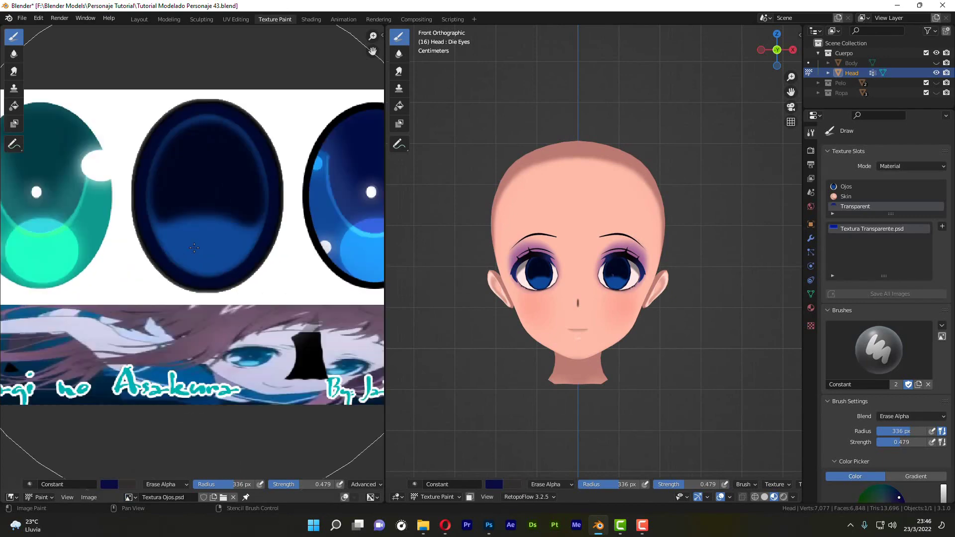
scroll(220, 221, "down", 1)
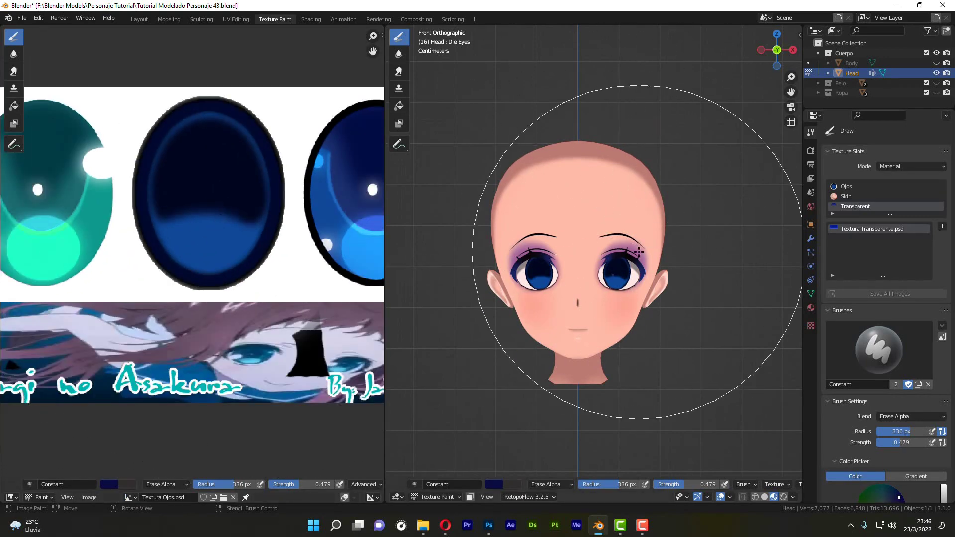
Take the head out of Texture Paint mode and put it in Edit Mode to view the iris mesh.
key("ctrl+Tab")
left_click(641, 191)
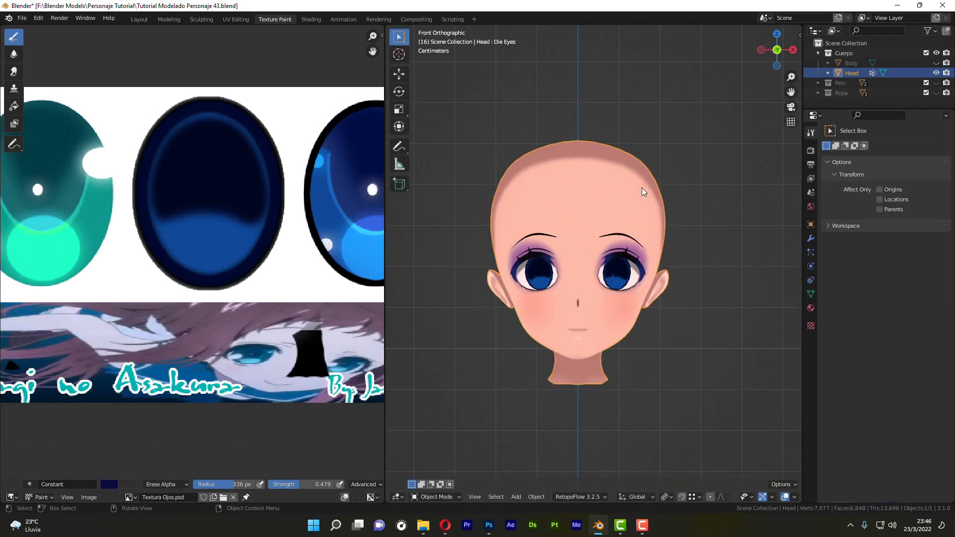
scroll(622, 272, "up", 8)
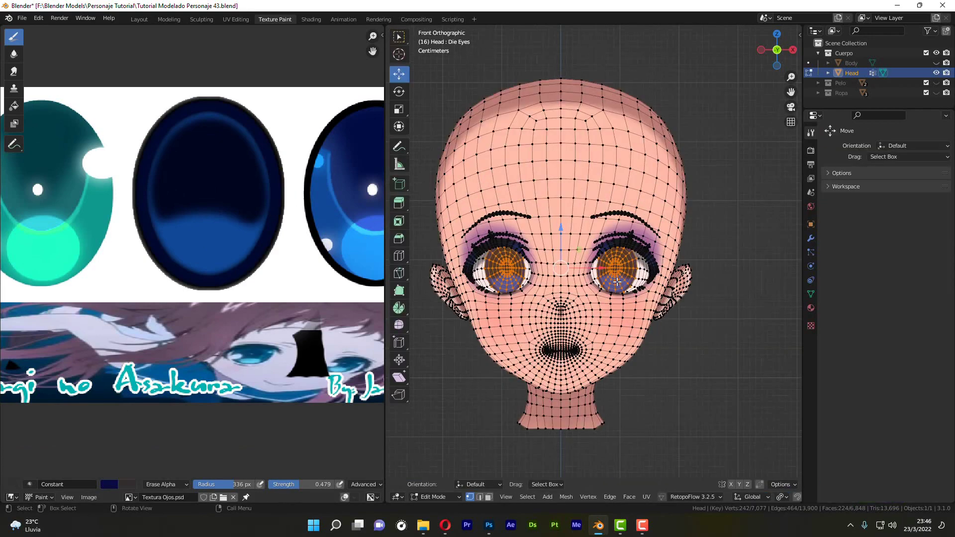
middle_click_drag(622, 272, 610, 273)
scroll(610, 273, "down", 8)
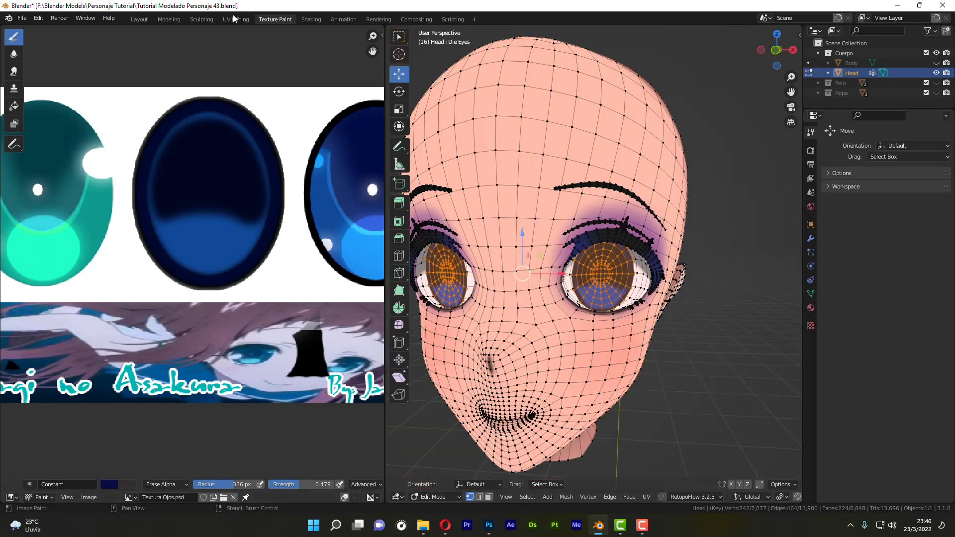
In the UV Editing workspace, move the stray iris UV faces from the bright blue iris into the gap in the dark iris's UV island.
left_click(234, 19)
scroll(198, 300, "up", 2)
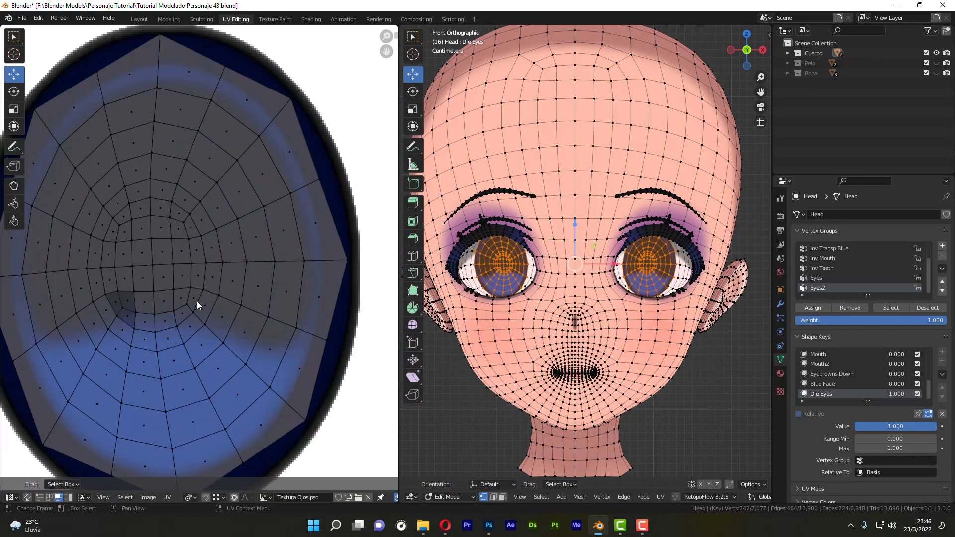
scroll(197, 301, "down", 3)
middle_click_drag(269, 299, 213, 297)
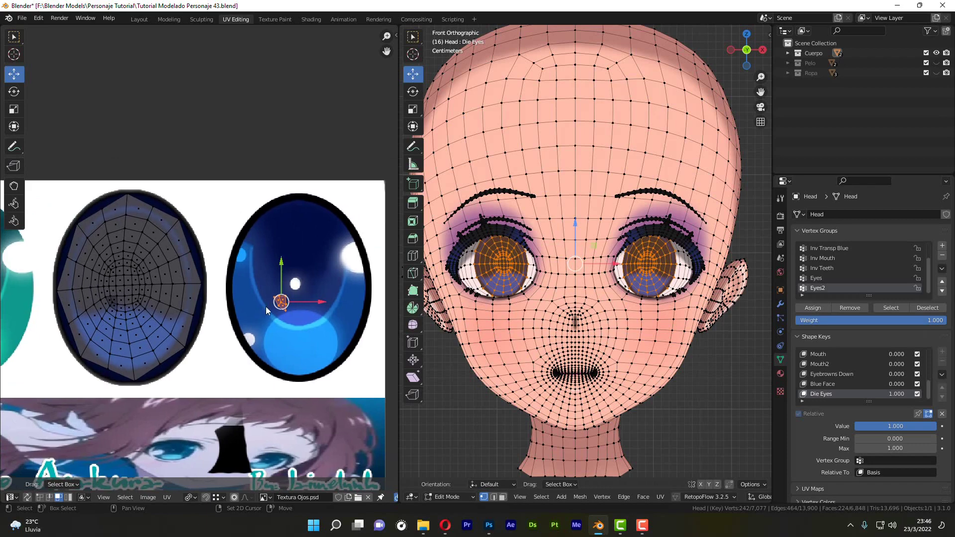
scroll(273, 306, "up", 3)
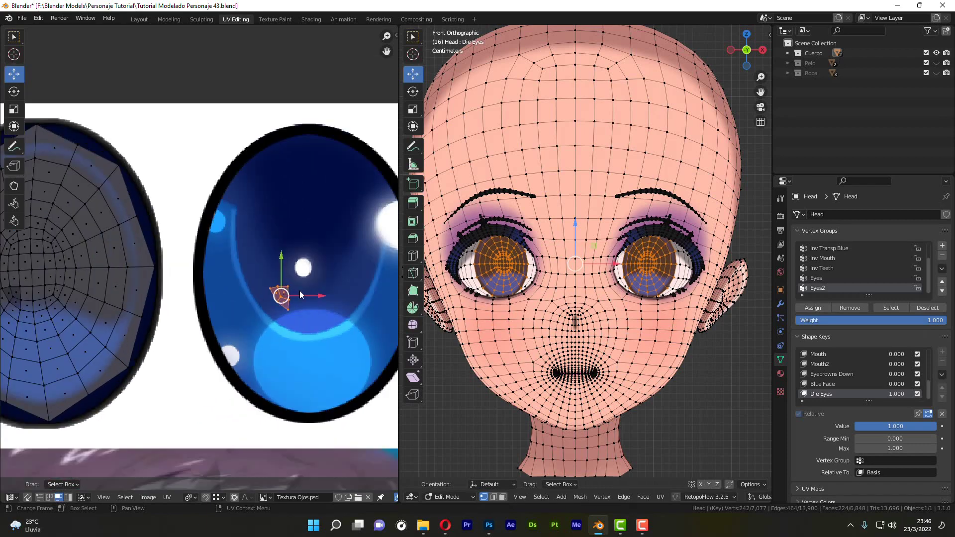
scroll(625, 290, "up", 4)
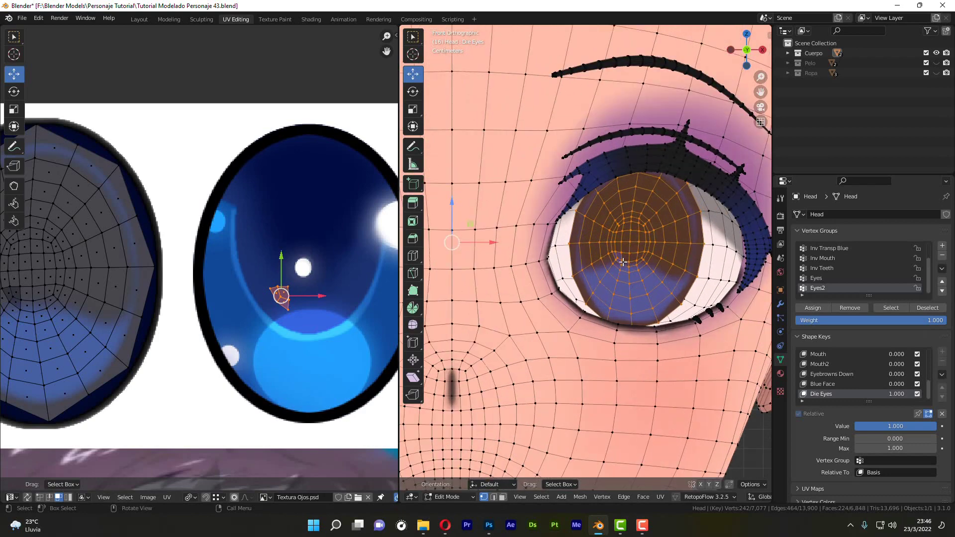
scroll(623, 264, "down", 1)
scroll(197, 328, "down", 2)
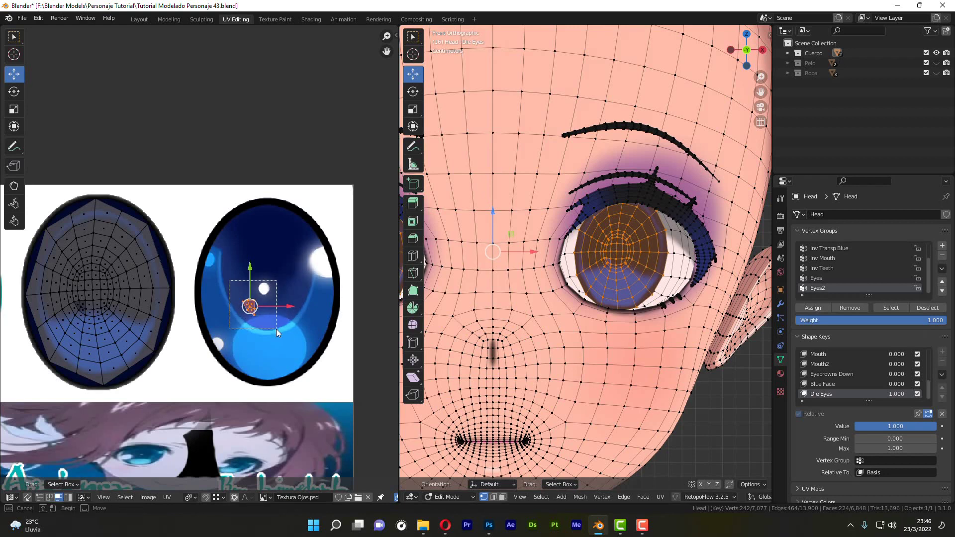
key("g")
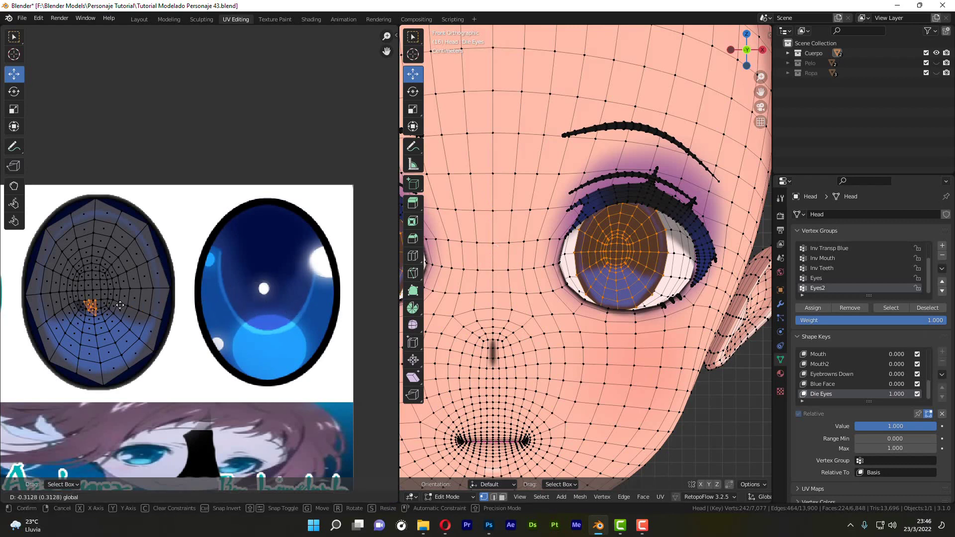
left_click(80, 305)
Fine-align the moved UV faces with the surrounding edges of the dark iris's UV island.
scroll(79, 306, "up", 3)
scroll(81, 303, "up", 2)
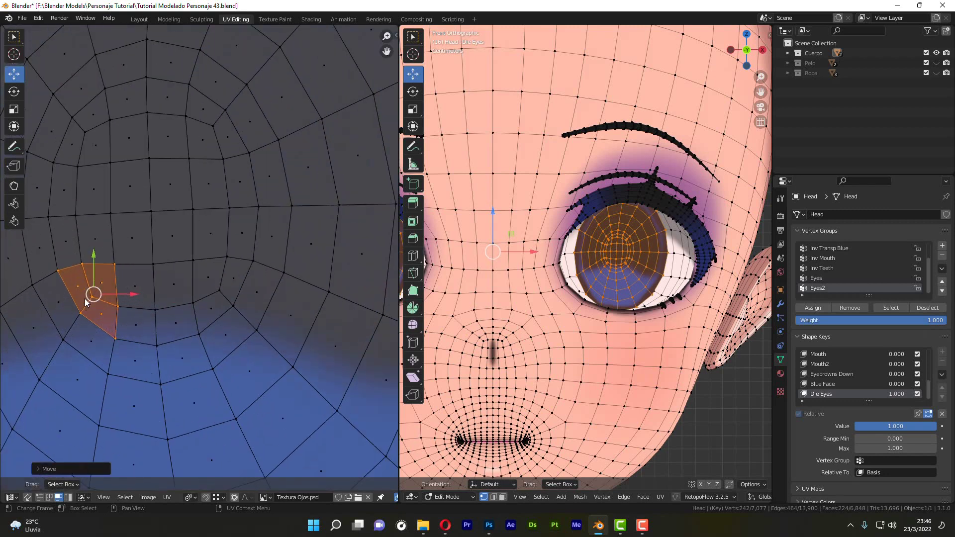
scroll(110, 278, "up", 2)
middle_click_drag(122, 273, 219, 254)
scroll(220, 255, "up", 3)
scroll(215, 259, "up", 5)
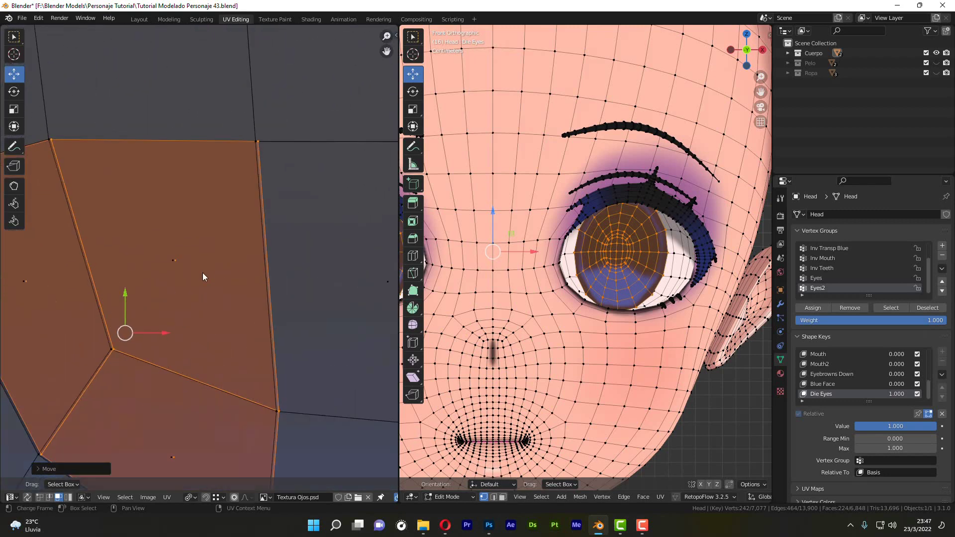
middle_click_drag(164, 287, 273, 282)
key("g")
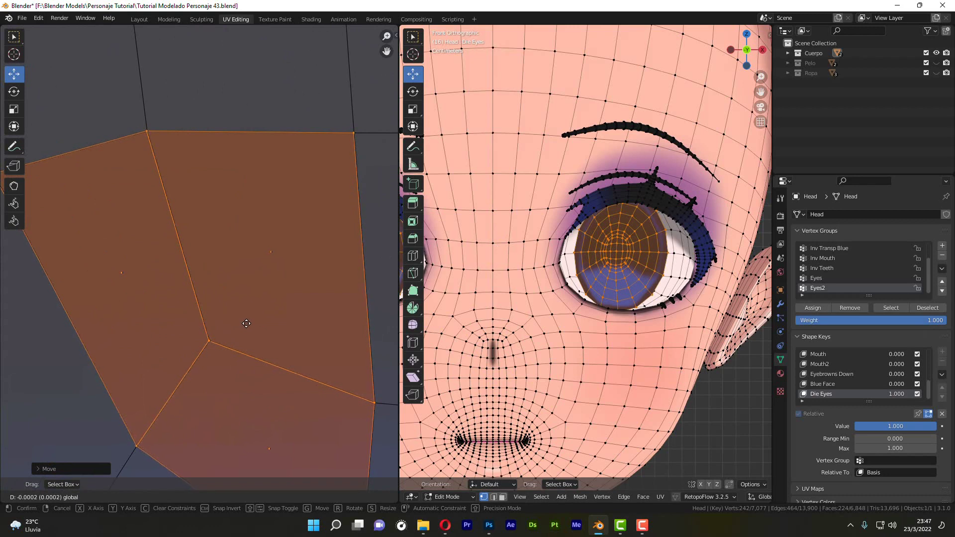
left_click(246, 324)
Deselect the iris mesh, put the head in Object Mode and check the repaired dark irises from the front.
scroll(246, 318, "down", 4)
scroll(589, 277, "down", 4)
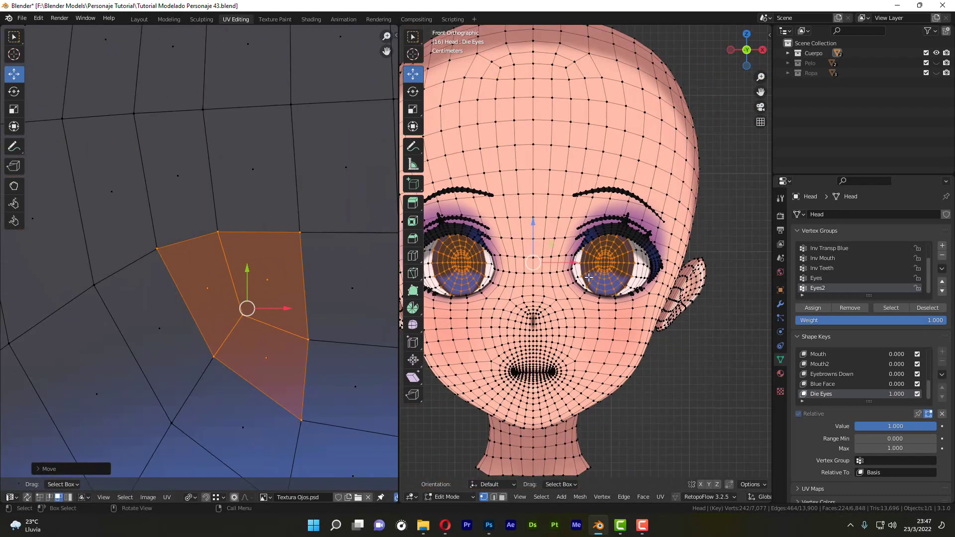
left_click(677, 342)
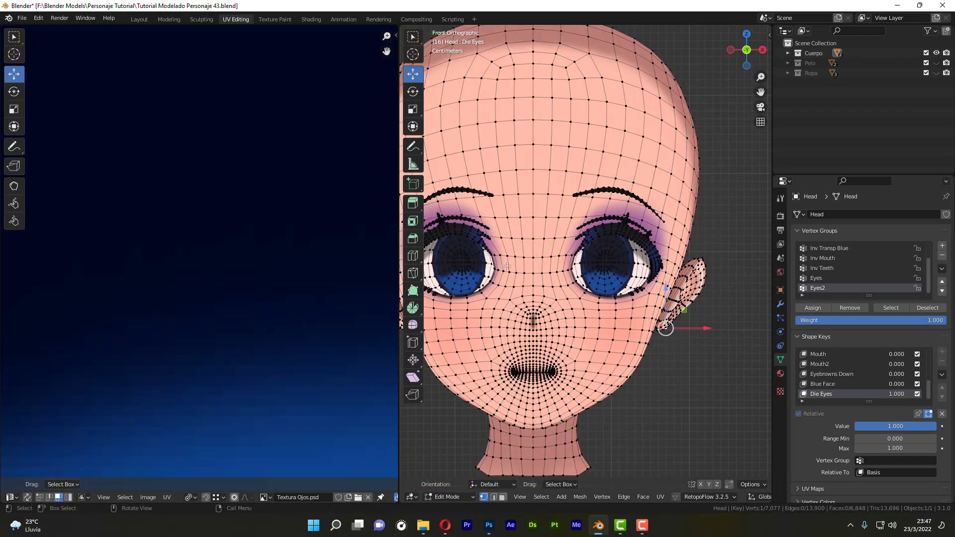
scroll(507, 266, "down", 2)
scroll(204, 260, "down", 3)
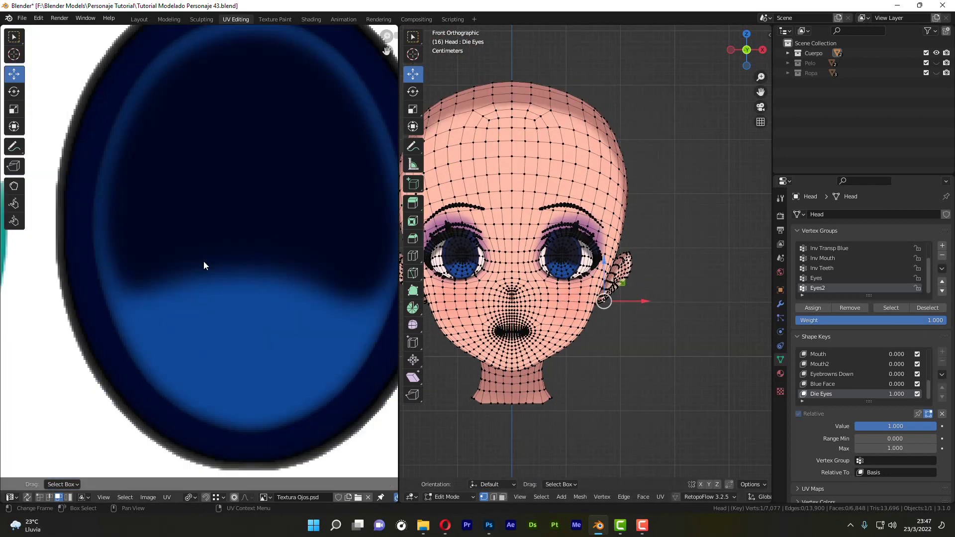
scroll(204, 261, "down", 4)
scroll(234, 267, "up", 1)
left_click(680, 355)
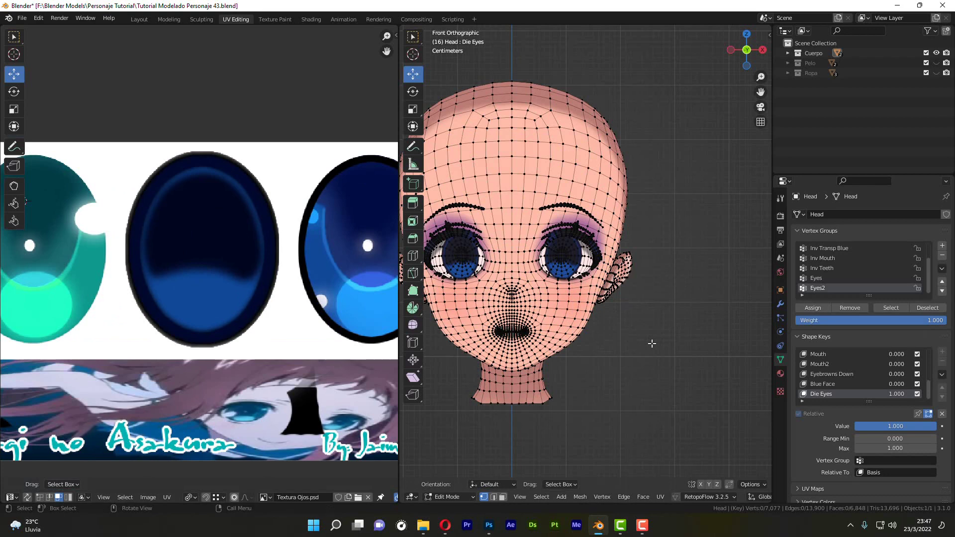
key("ctrl+Tab")
left_click(646, 289)
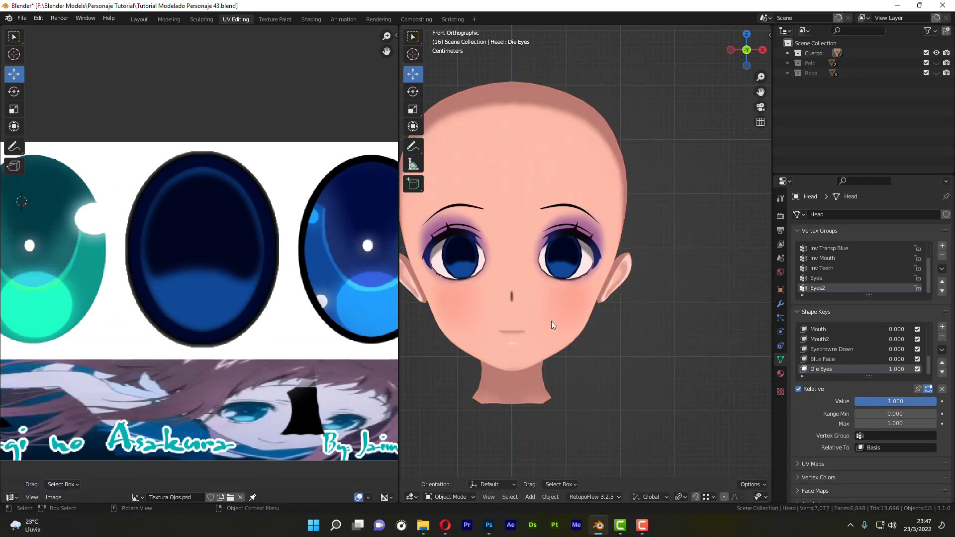
scroll(551, 321, "down", 2)
Return to the Layout workspace, frame the whole head and reset the Die Eyes shape key to 0.000.
left_click(139, 20)
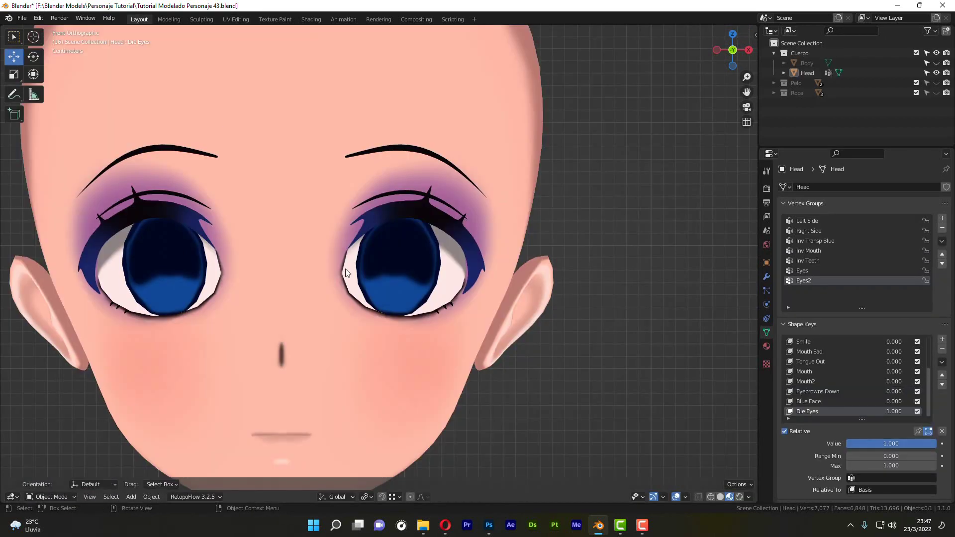
key("Home")
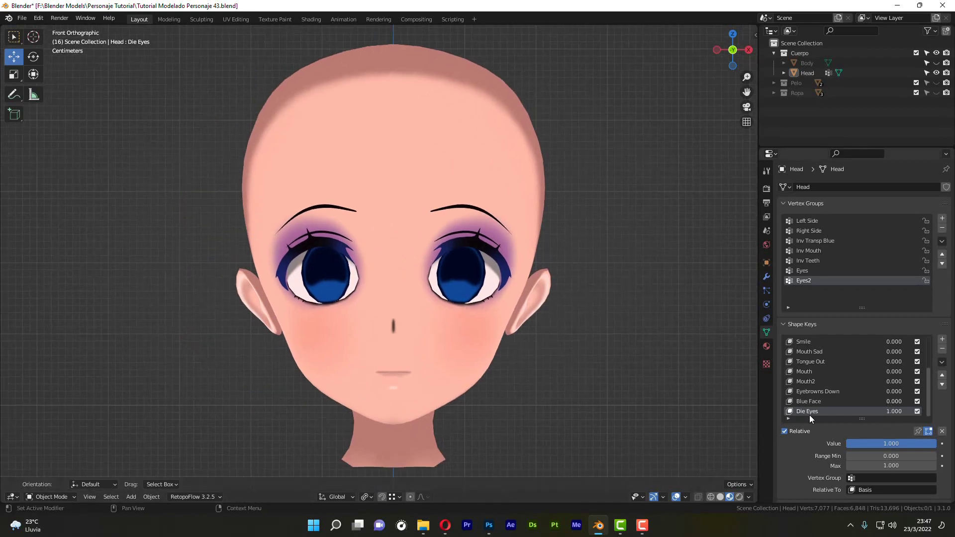
key("BackSpace")
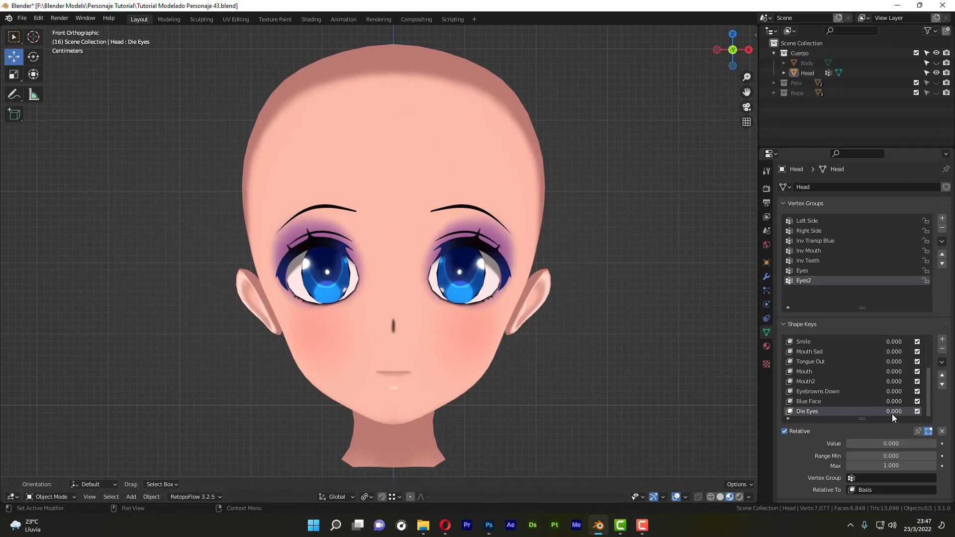
mouse_move(889, 410)
left_mouse_down()
mouse_move(915, 410)
mouse_move(889, 410)
left_mouse_up()
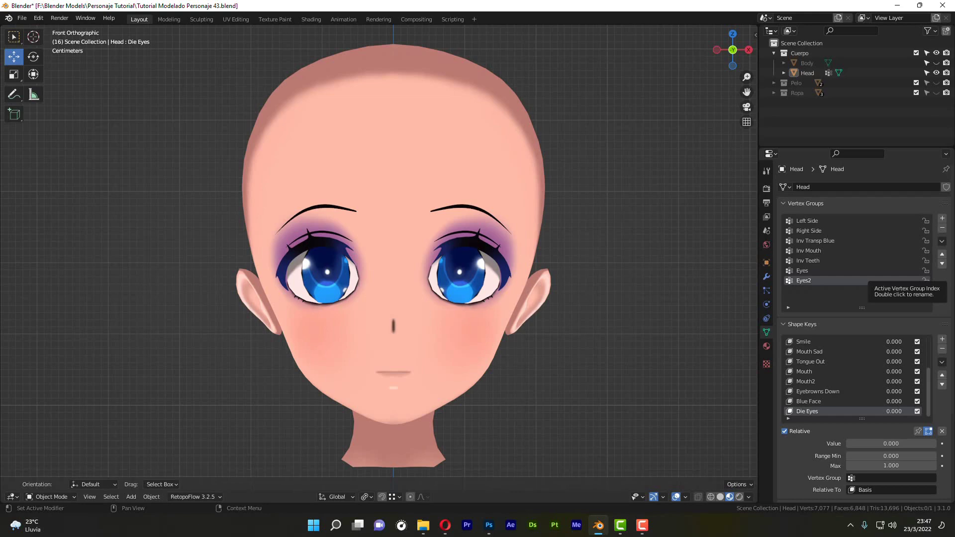
Switch to the Opera browser and enlarge the reference image of the anime eye with a spiral iris.
key("alt+Tab")
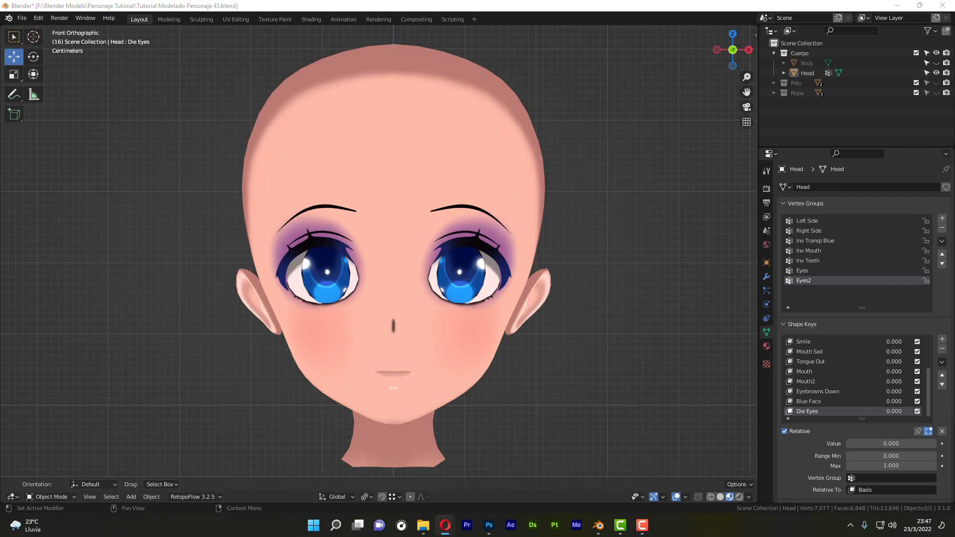
double_click(265, 234)
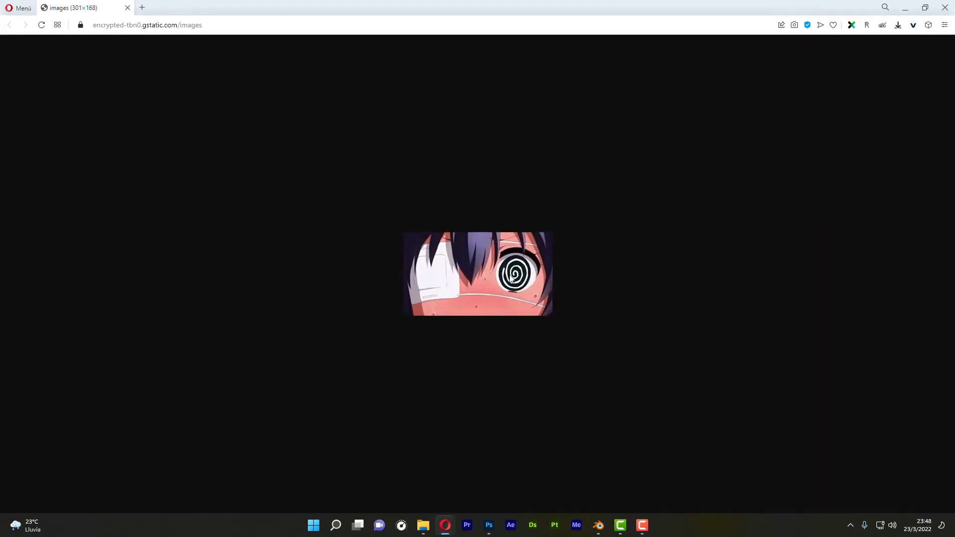
scroll(540, 302, "up", 7, "ctrl")
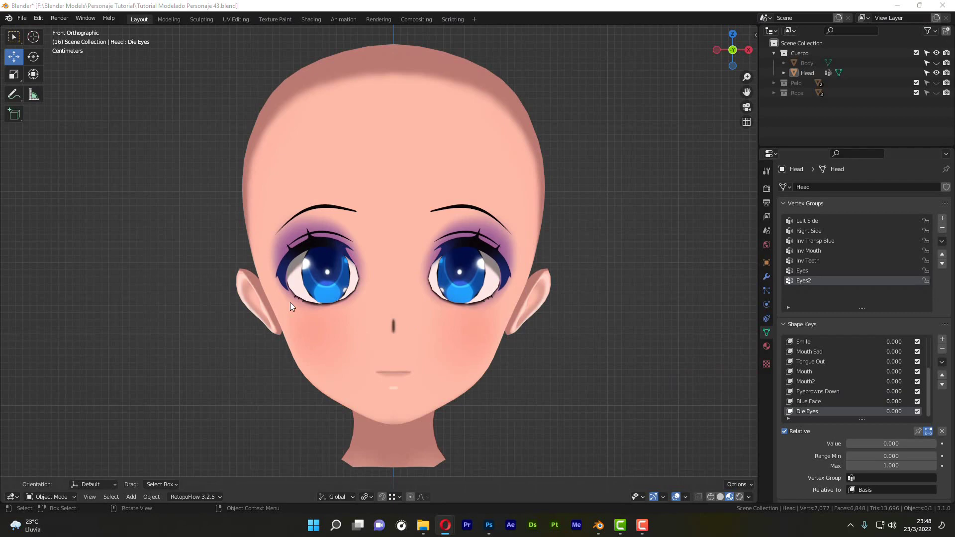
Switch to Photoshop, create a 1024 x 1024 pixel RGB document with a white background, and choose the Rectangular Marquee tool.
left_click(489, 525)
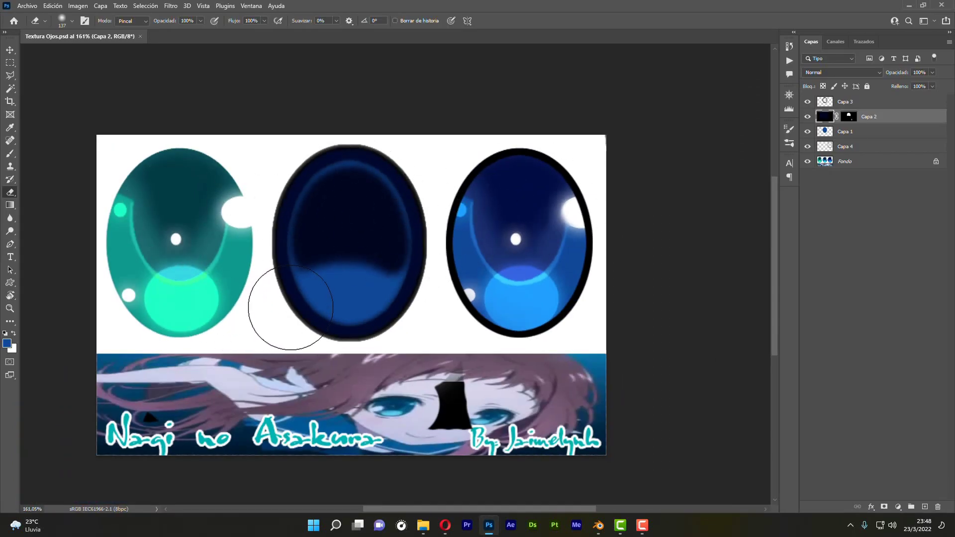
left_click(28, 6)
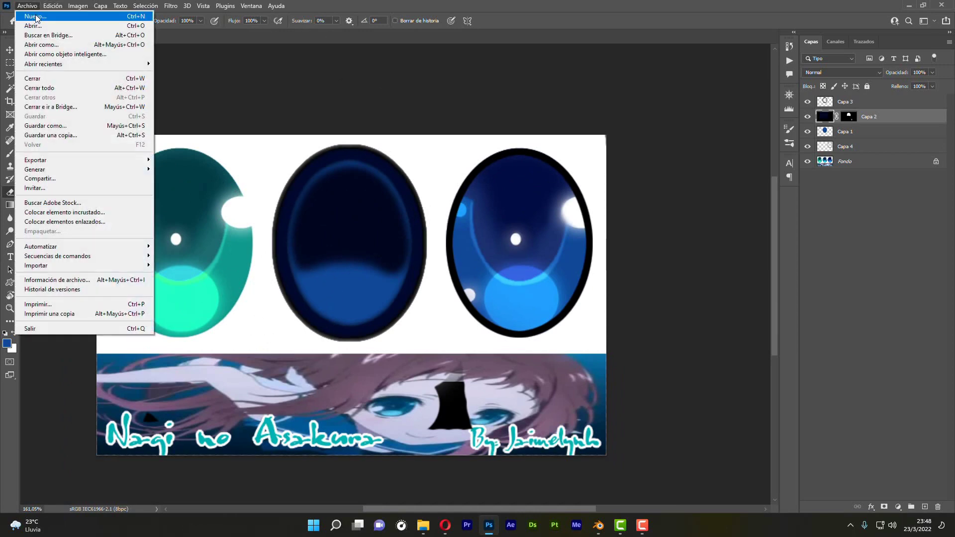
left_click(36, 19)
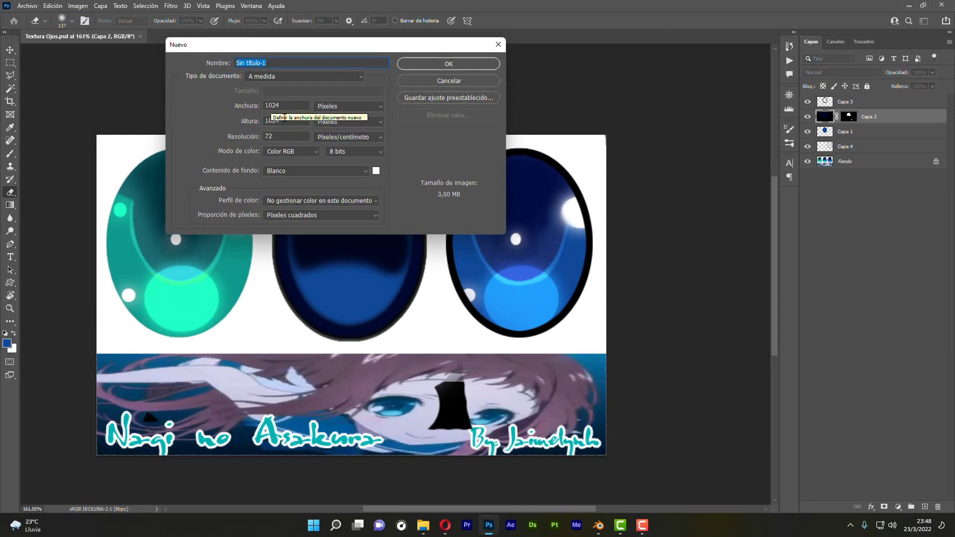
left_click(455, 63)
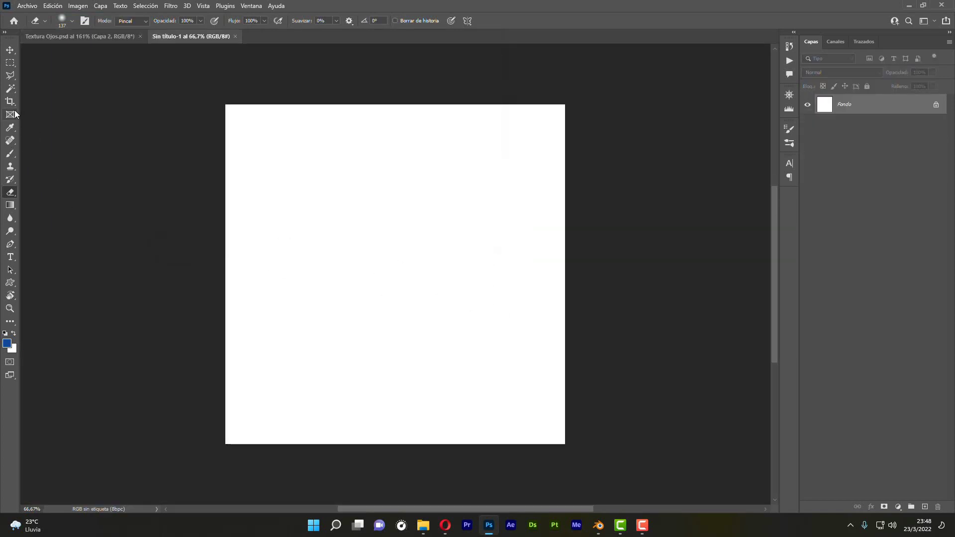
left_click(10, 62)
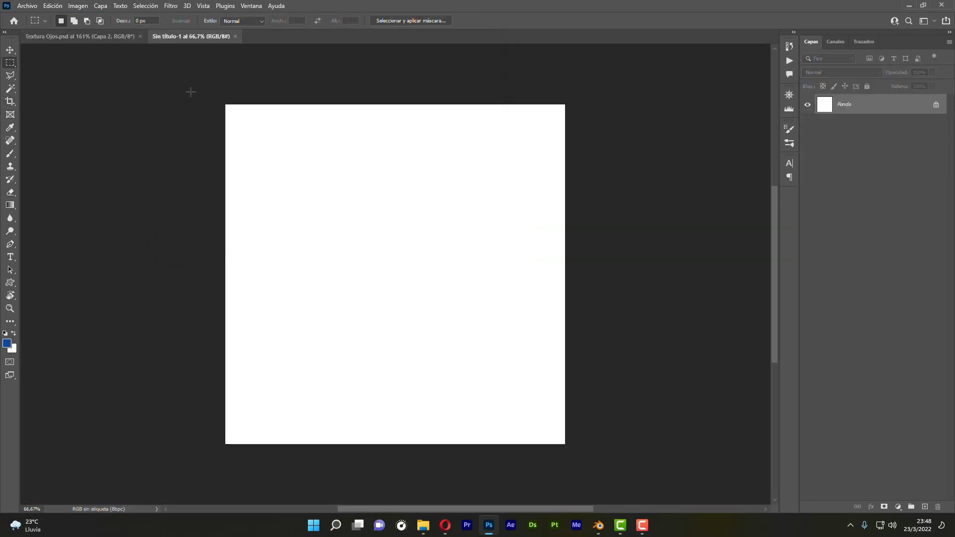
Select the upper half of the white canvas, fill it with the blue foreground colour at 100% opacity, and clear the selection.
left_click_drag(191, 92, 650, 274)
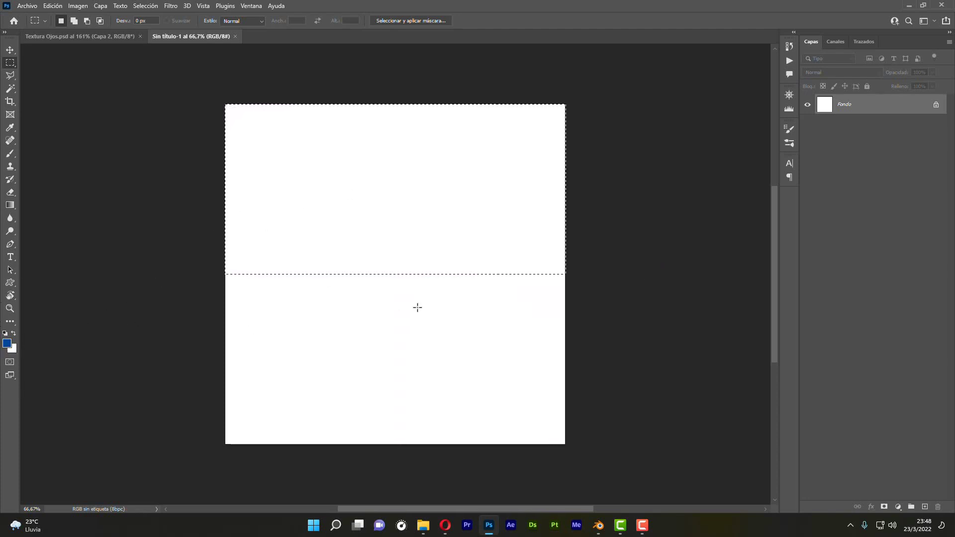
left_click(54, 6)
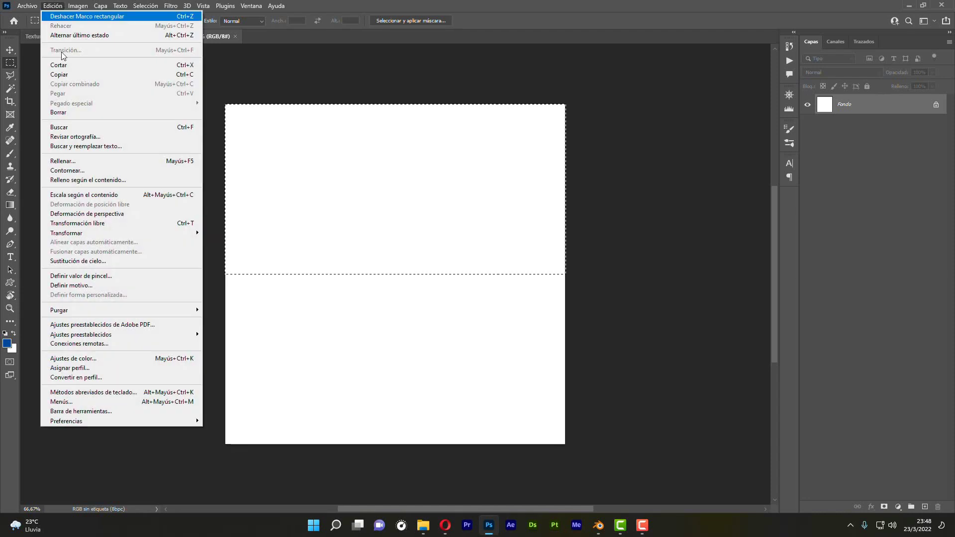
left_click(69, 161)
key("i")
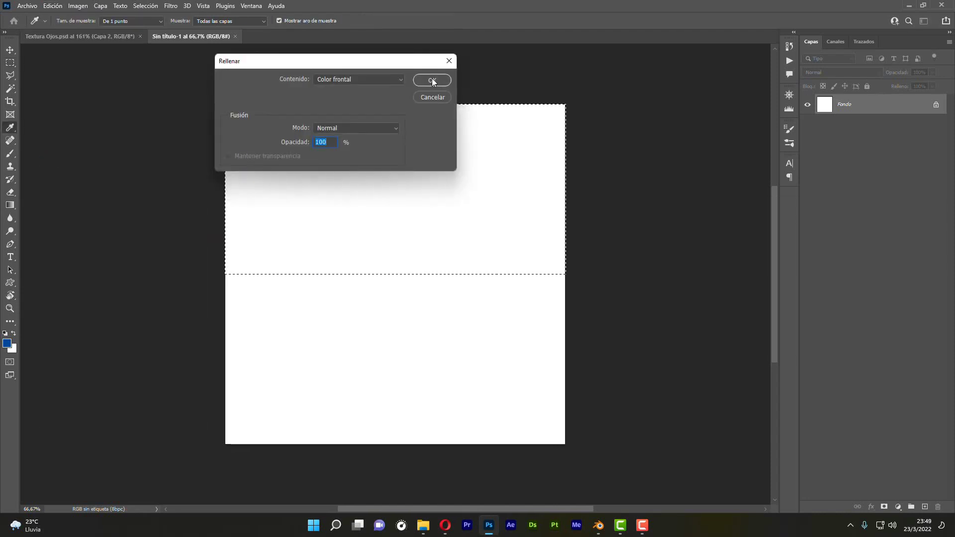
left_click(431, 80)
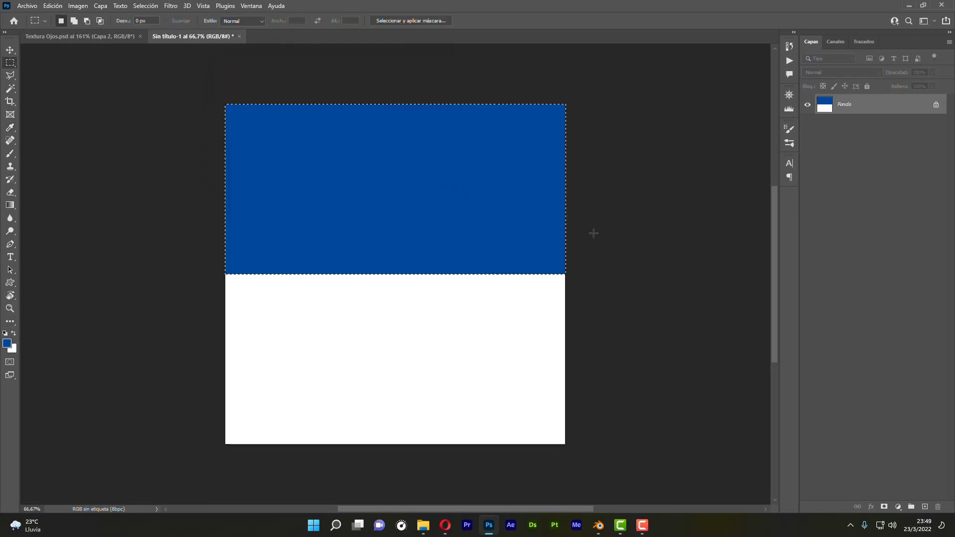
key("ctrl+d")
Convert the locked background into a regular layer and apply the Twirl (Molinete) filter with an angle of -999 degrees.
double_click(846, 106)
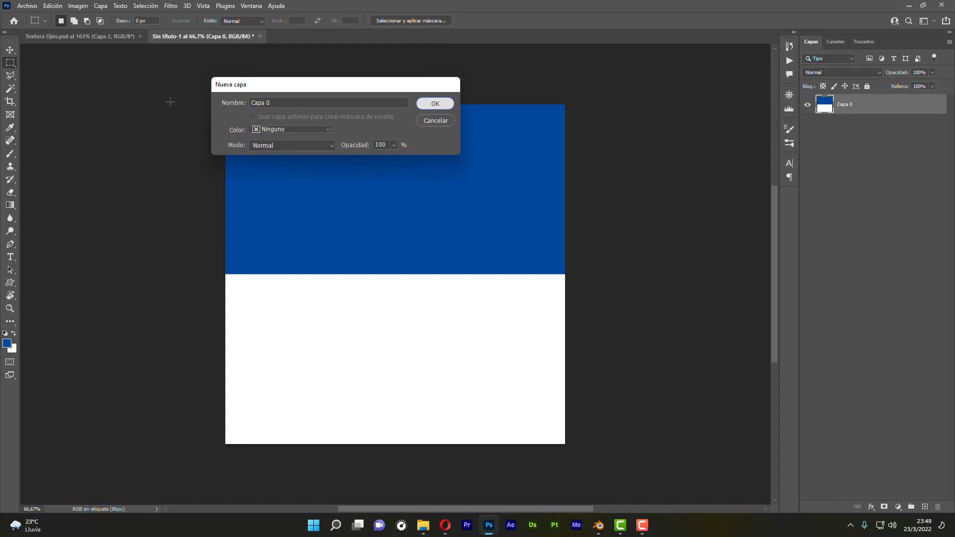
key("Return")
left_click(170, 6)
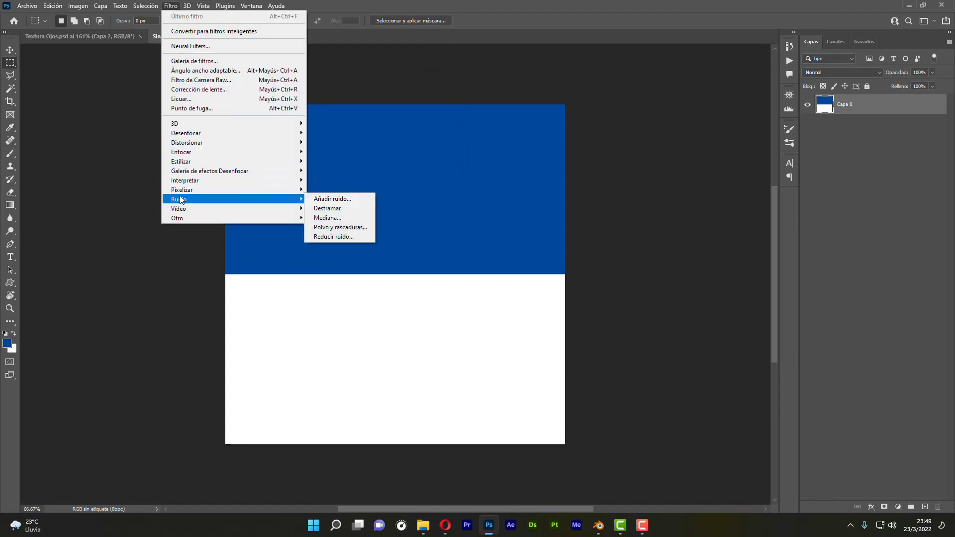
mouse_move(189, 143)
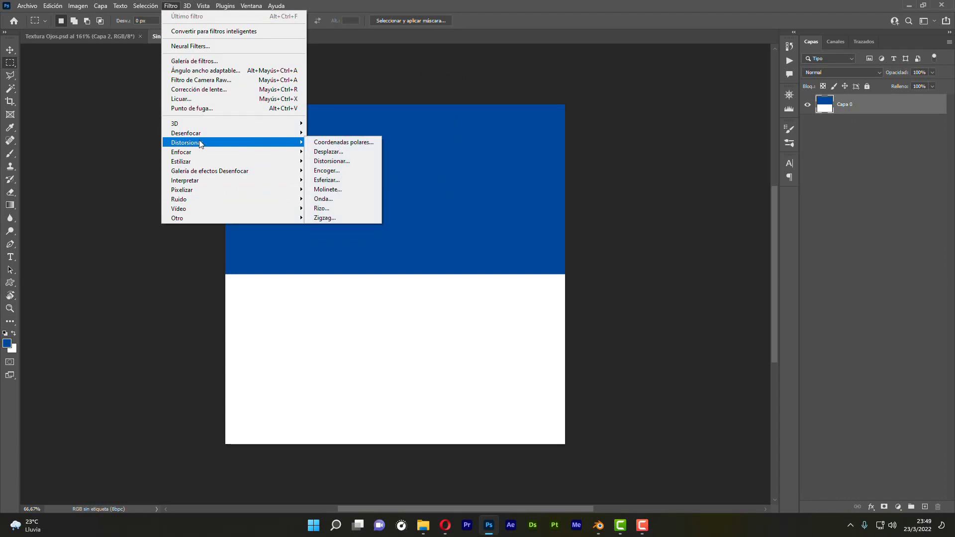
left_click(341, 194)
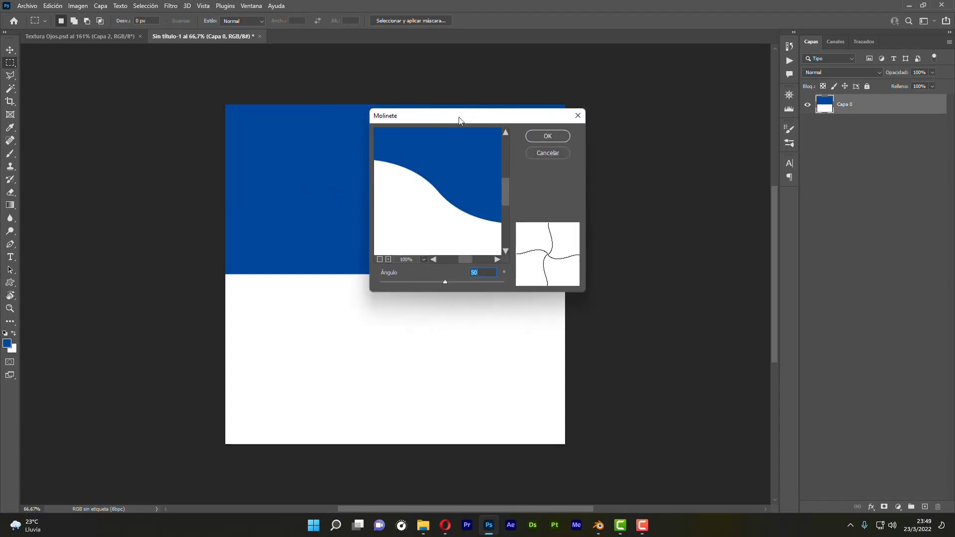
left_click_drag(461, 119, 635, 80)
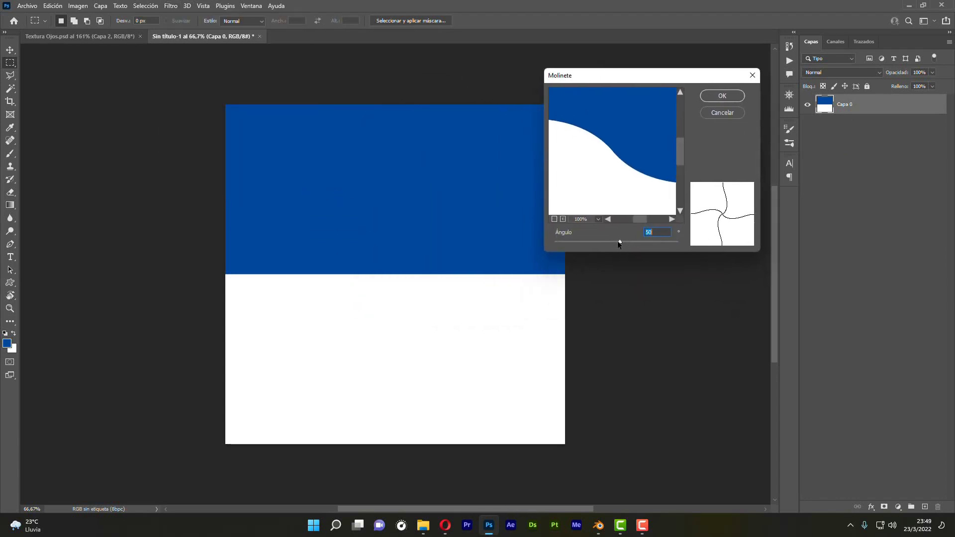
left_click_drag(617, 241, 545, 243)
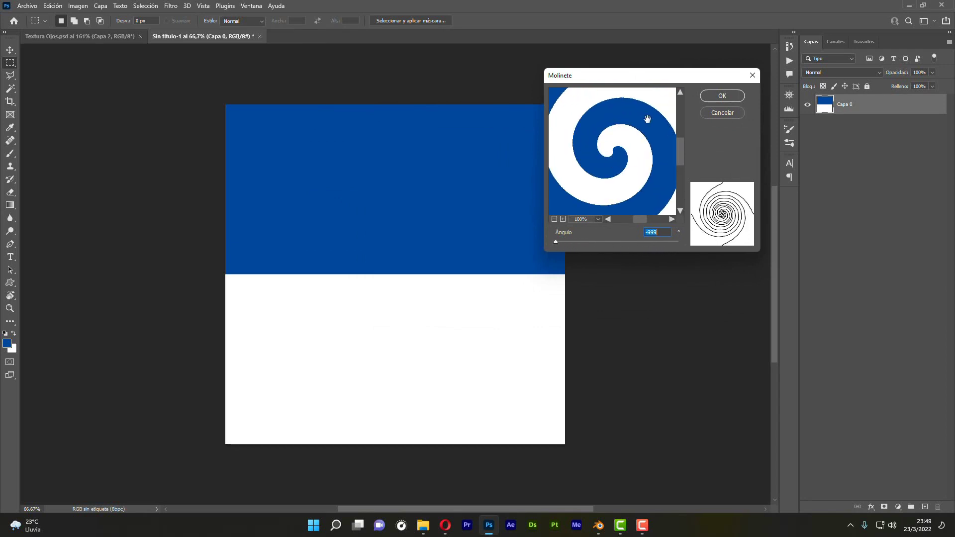
left_click(721, 95)
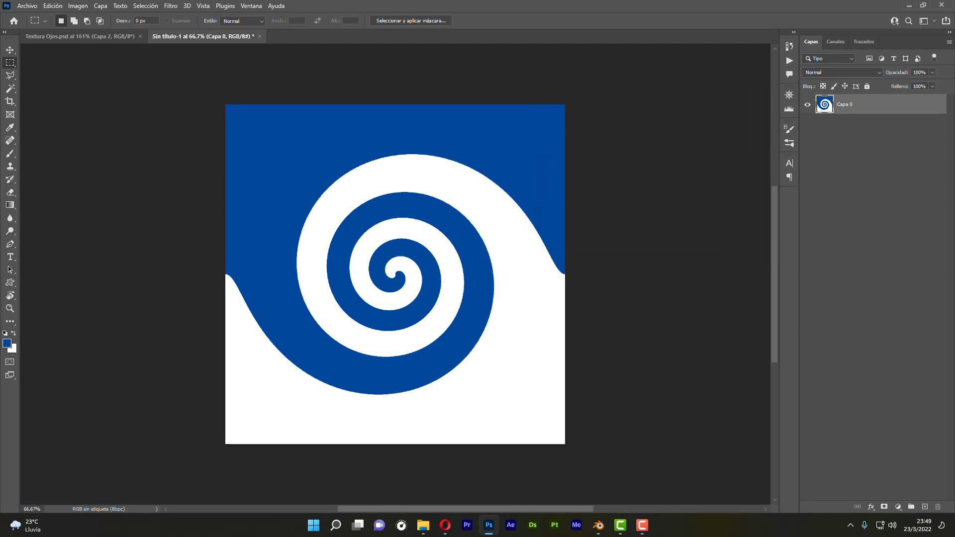
Recheck the spiral-eye reference in Opera, closing the browser, and tighten the Photoshop spiral with a second Twirl of -999 degrees.
left_click(445, 525)
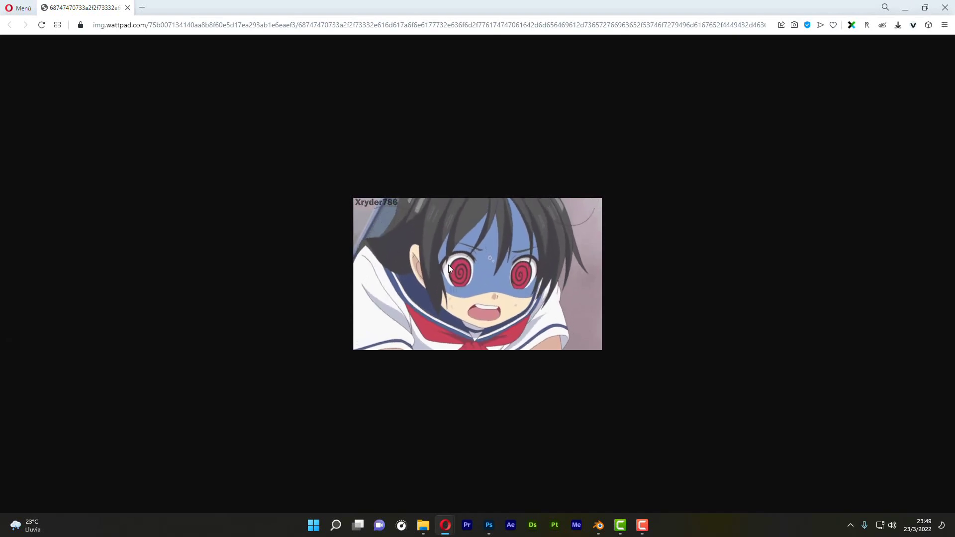
left_click(943, 8)
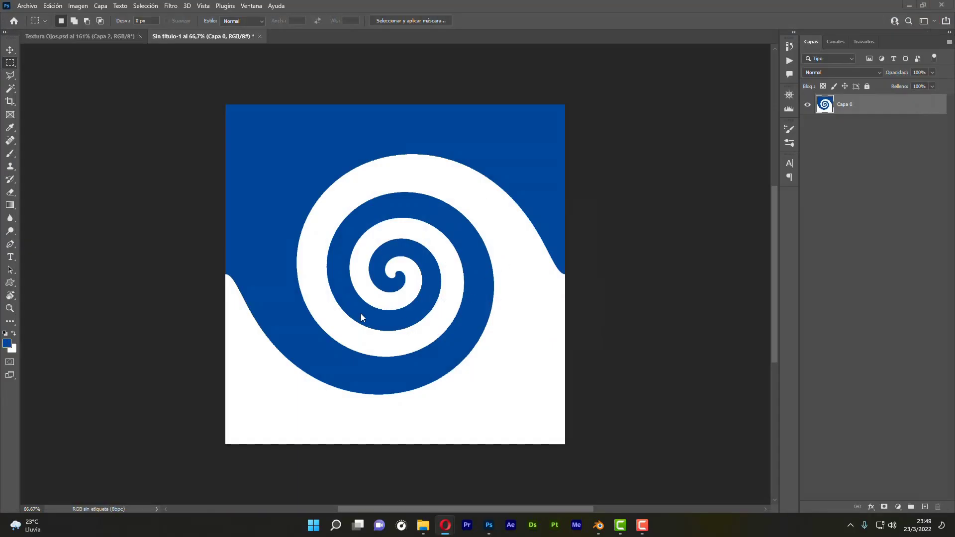
left_click(170, 7)
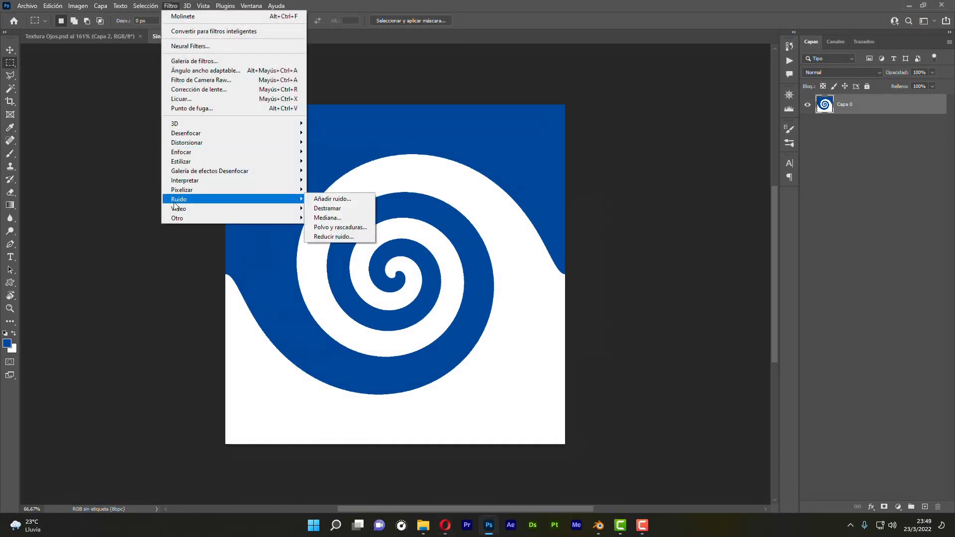
mouse_move(190, 142)
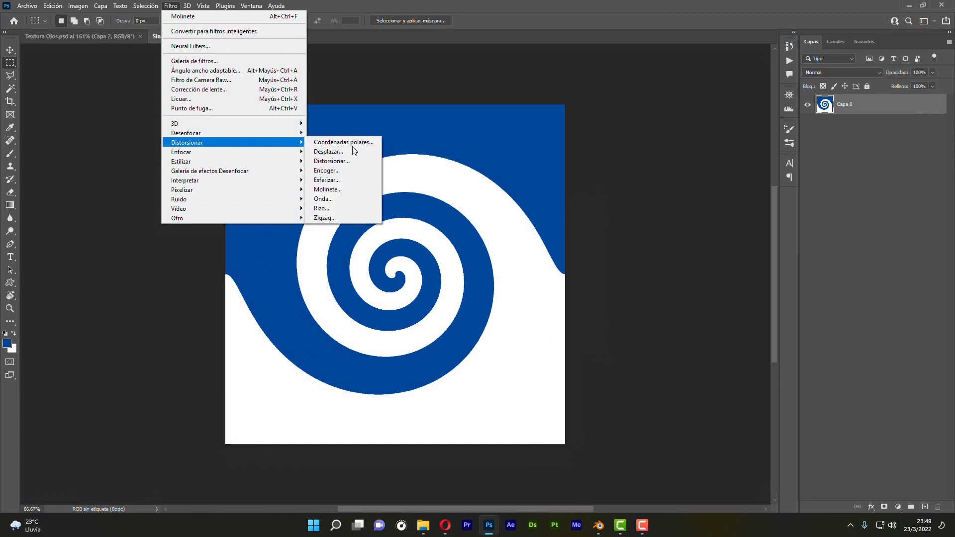
left_click(343, 190)
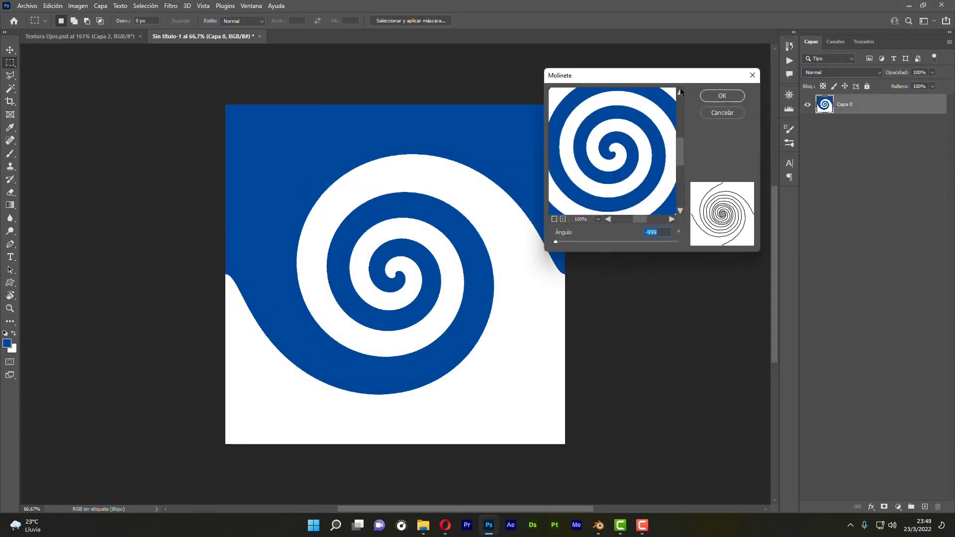
left_click_drag(675, 78, 682, 61)
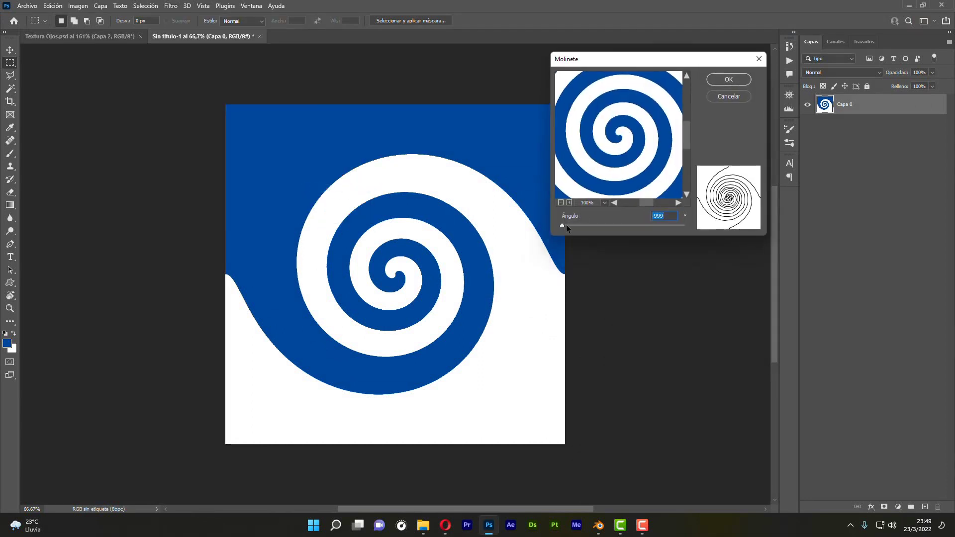
left_click_drag(566, 225, 536, 227)
left_click(728, 80)
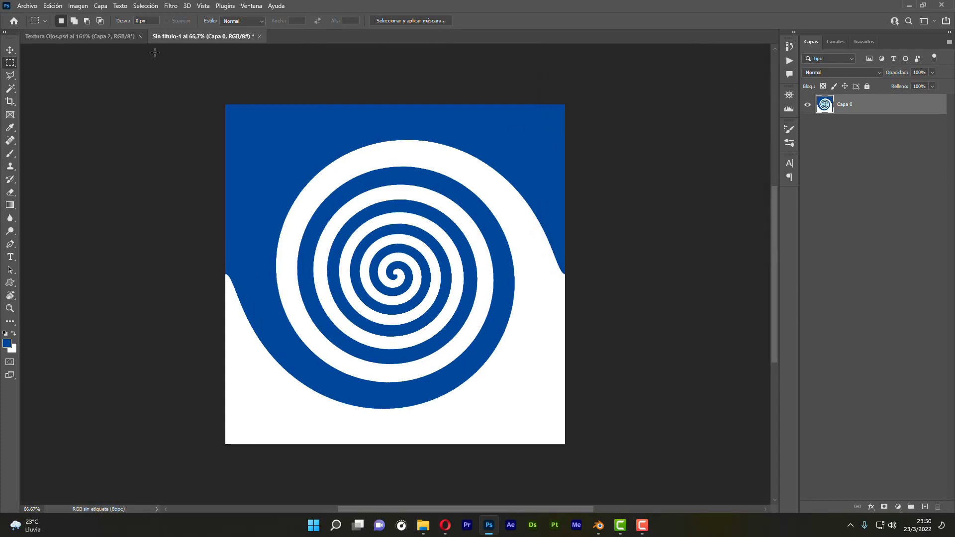
Float the spiral document, copy its layer into Textura Ojos.psd, and close the untitled document without saving.
left_click_drag(179, 42, 319, 88)
key("v")
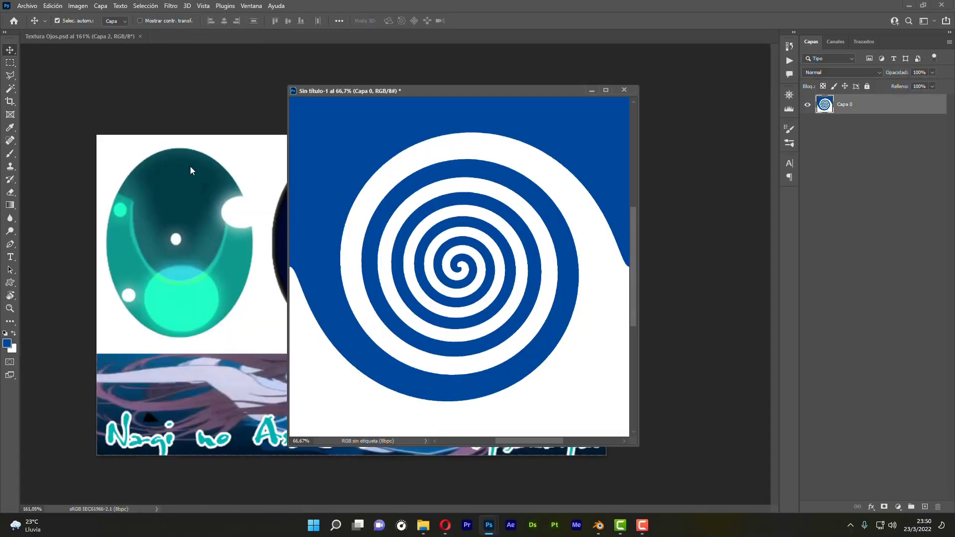
left_click_drag(399, 94, 587, 147)
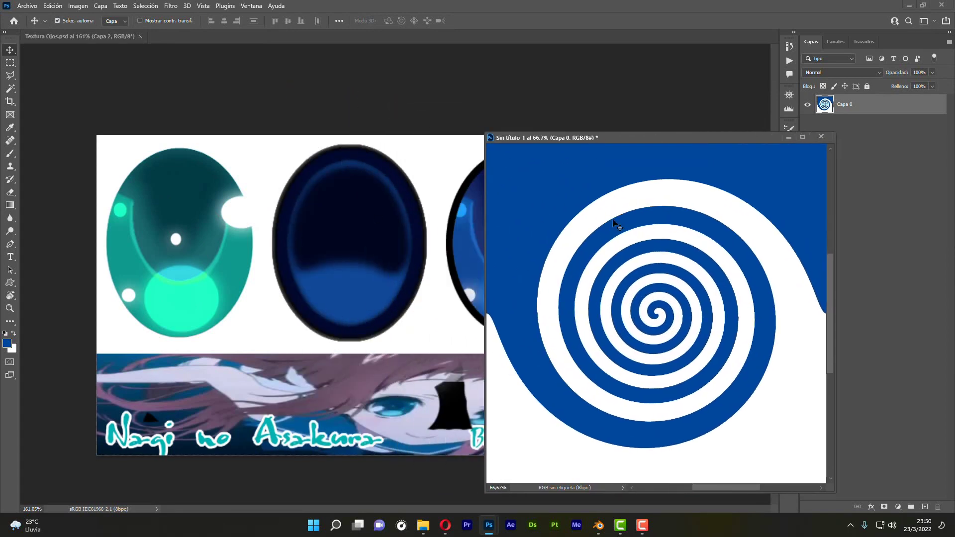
left_click_drag(682, 183, 309, 199)
left_click_drag(195, 200, 192, 204)
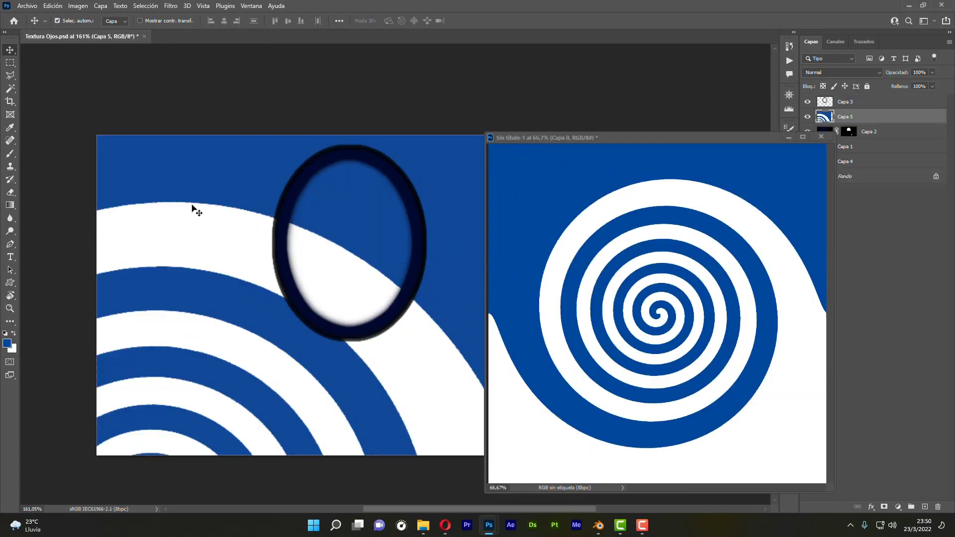
left_click(820, 137)
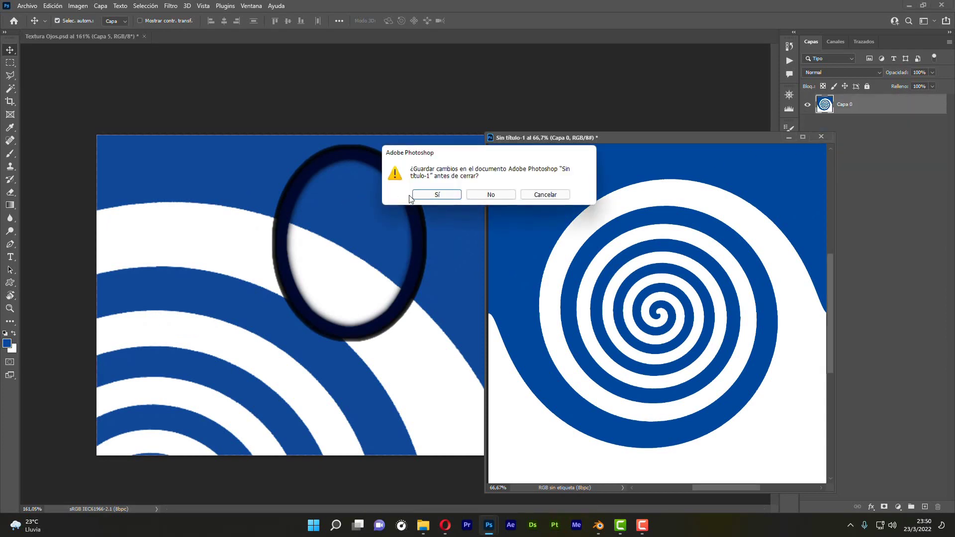
key("n")
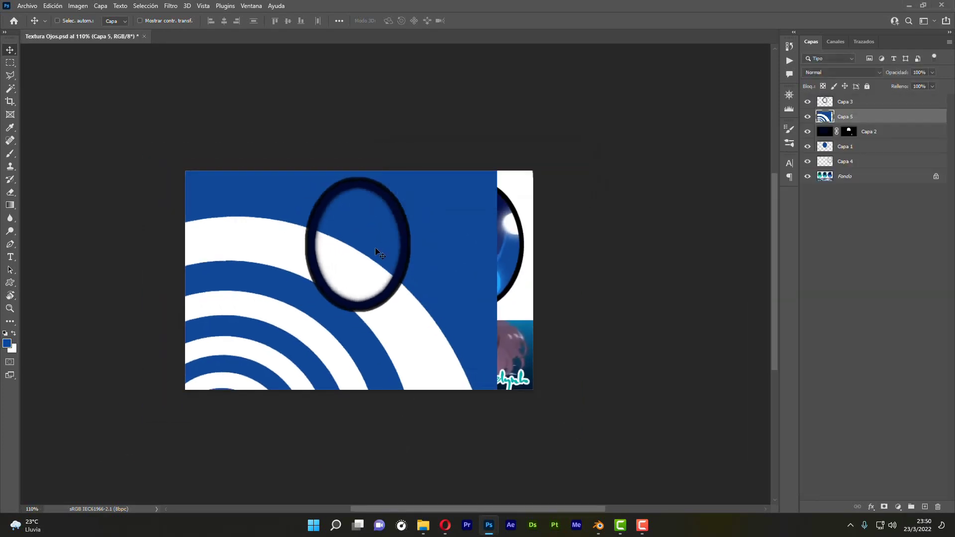
Scale the spiral layer down to about 31% and place it over the green iris.
key("ctrl+t")
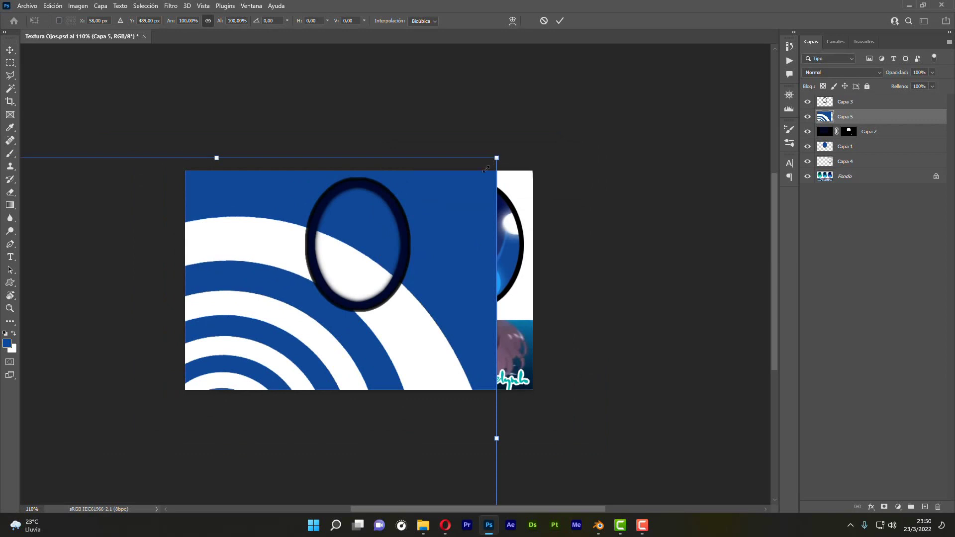
left_click_drag(486, 169, 231, 421)
left_click_drag(150, 439, 406, 140)
left_click_drag(498, 127, 363, 260)
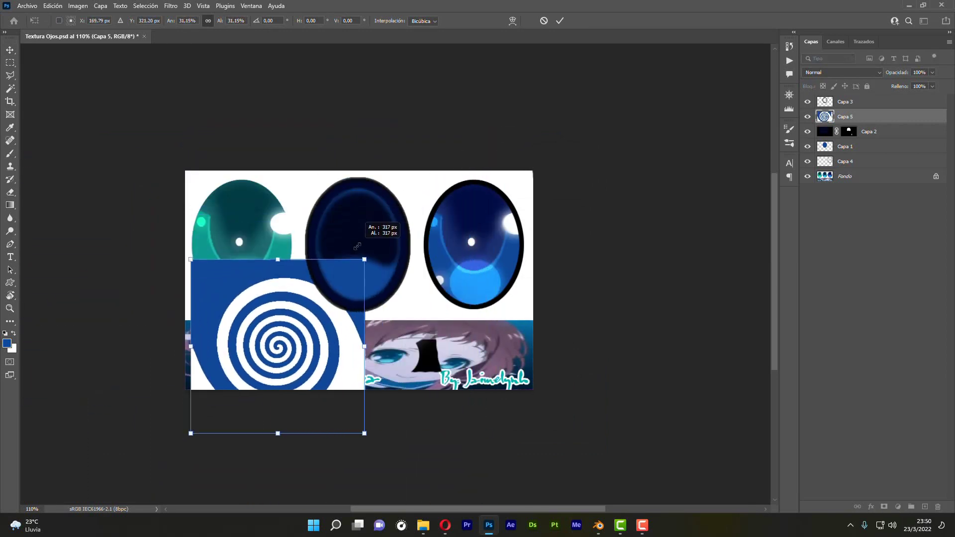
left_click_drag(299, 343, 269, 240)
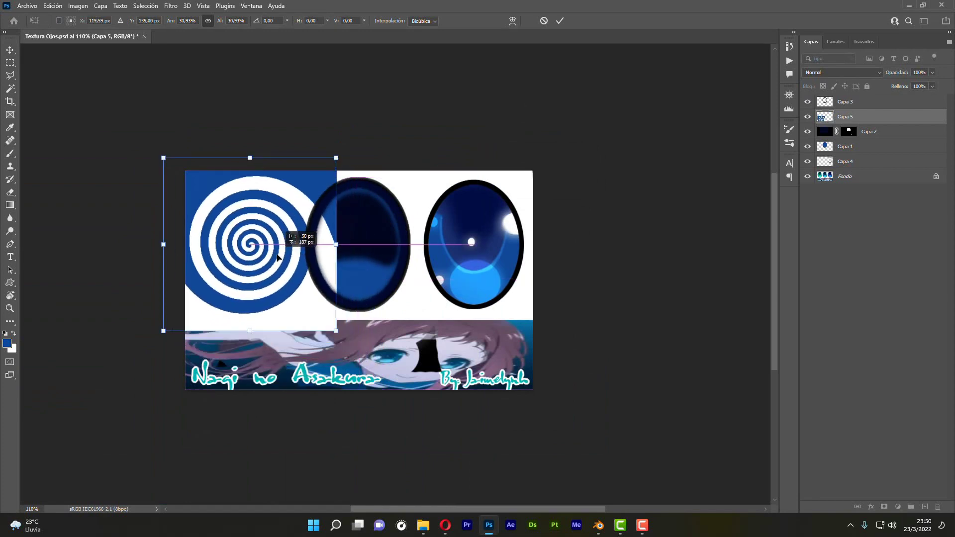
scroll(238, 269, "up", 4, "alt")
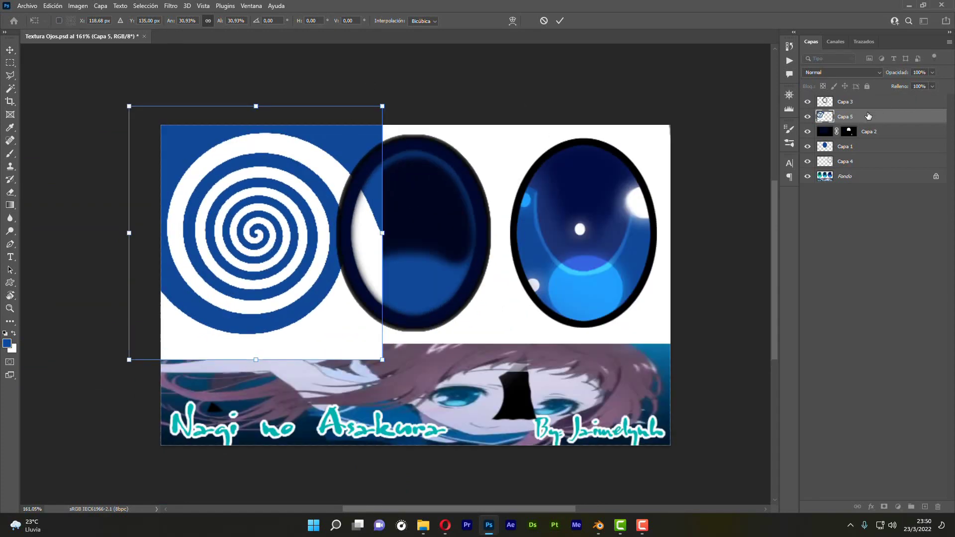
Move the spiral layer above Capa 3 in the stack and lower its opacity to 54%.
left_click_drag(827, 116, 828, 96)
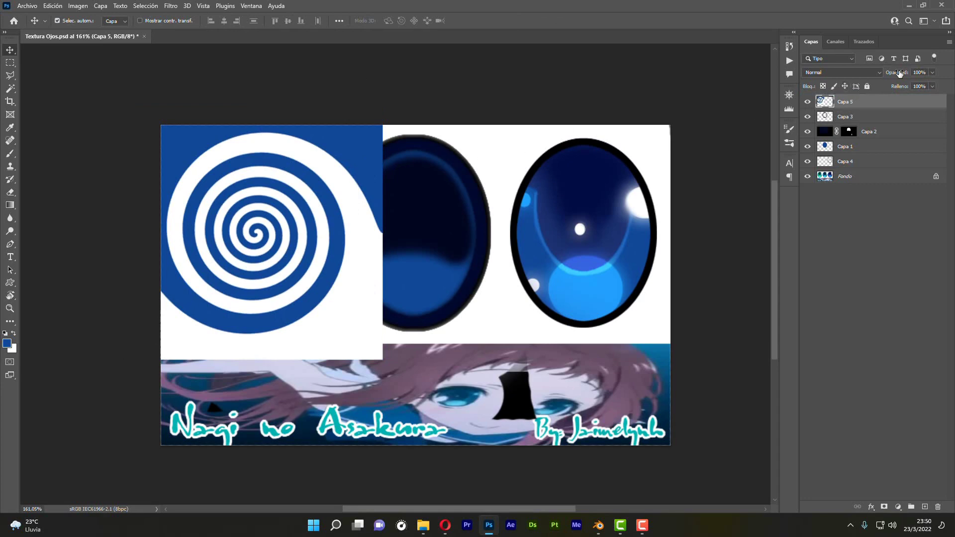
left_click_drag(900, 73, 874, 75)
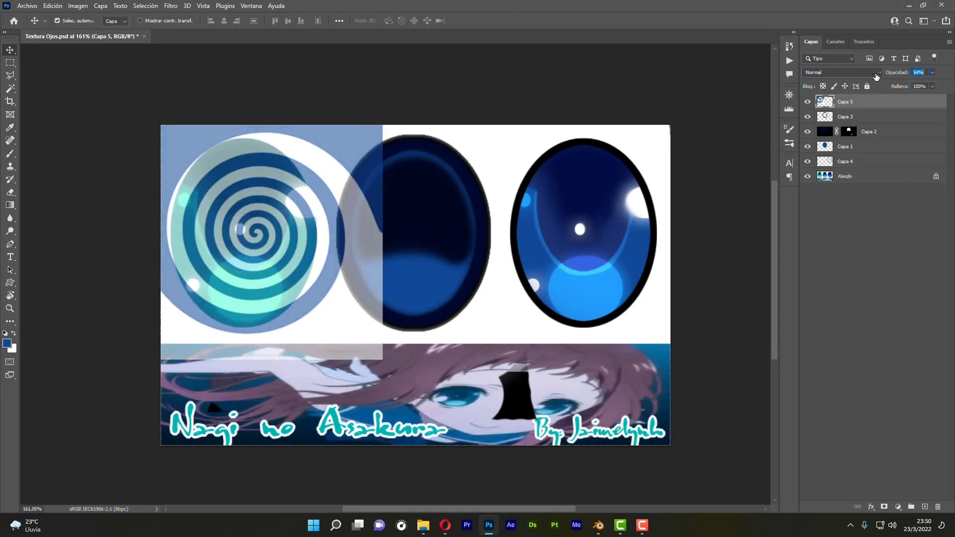
Scale the semi-transparent spiral to 96.57% and align its centre with the green iris at about X 96.6, Y 135 px.
key("ctrl")
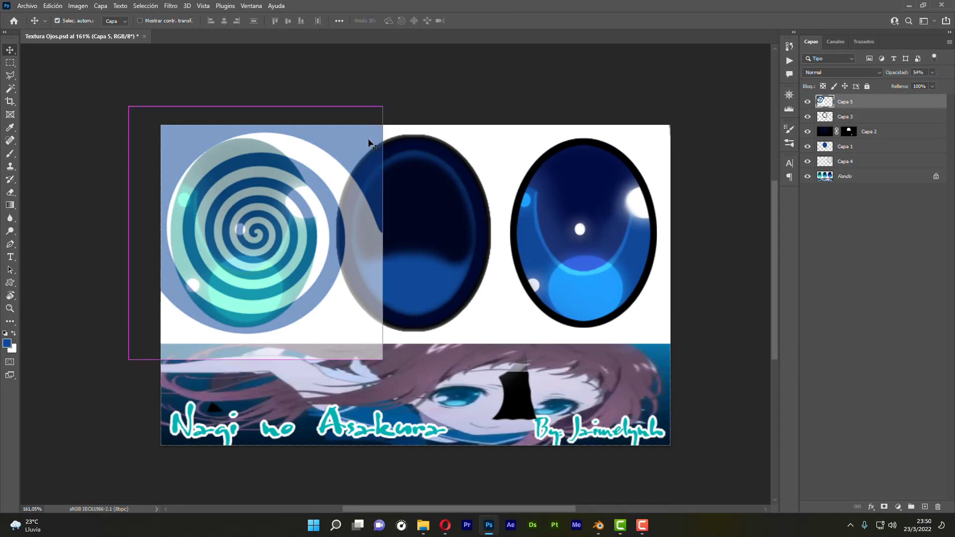
key("ctrl+t")
left_click_drag(382, 106, 373, 115)
left_click_drag(290, 253, 282, 251)
scroll(228, 173, "up", 1, "alt")
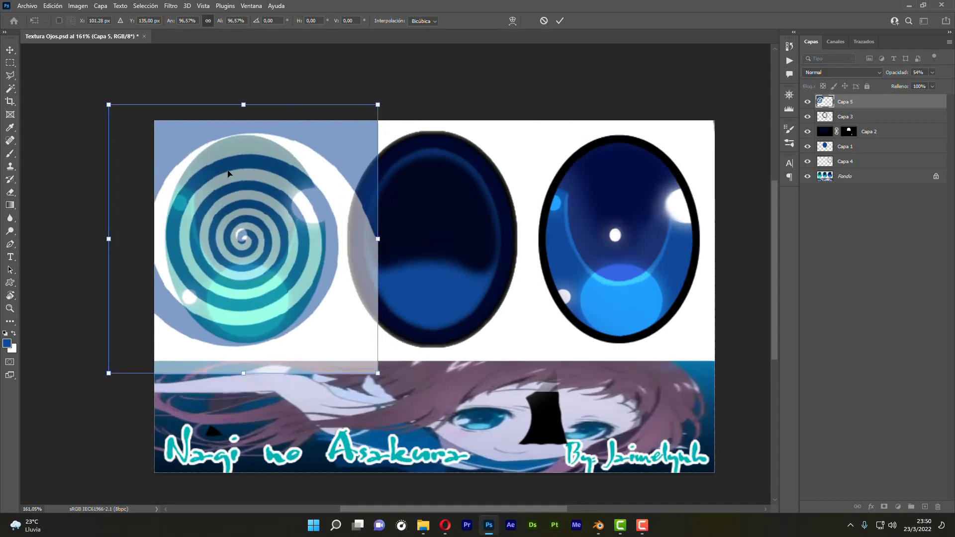
scroll(228, 173, "up", 2, "alt")
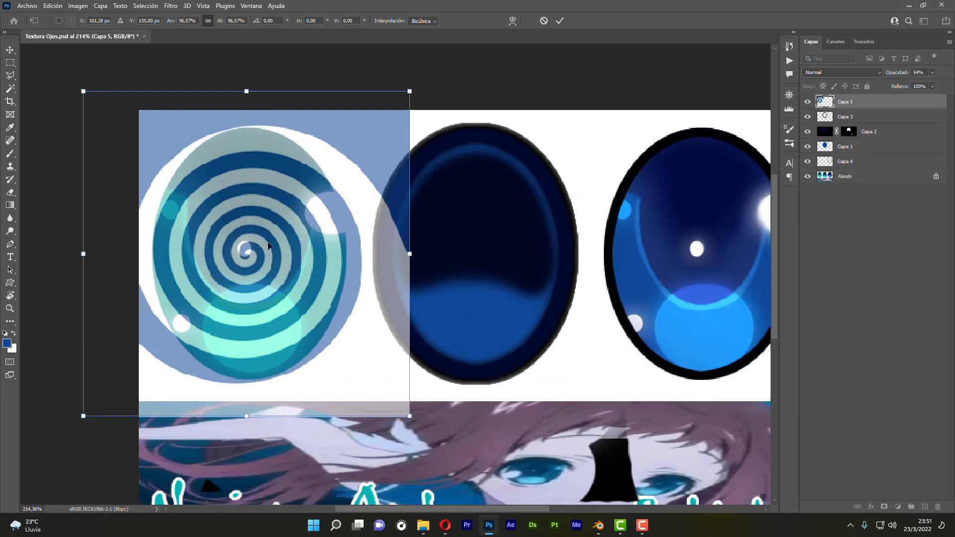
left_click_drag(271, 248, 268, 245)
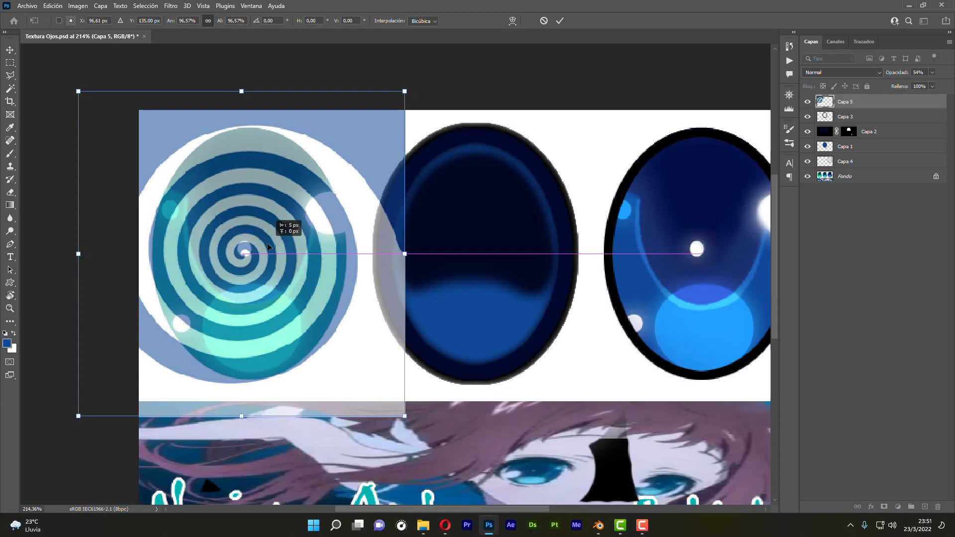
left_click_drag(268, 244, 268, 244)
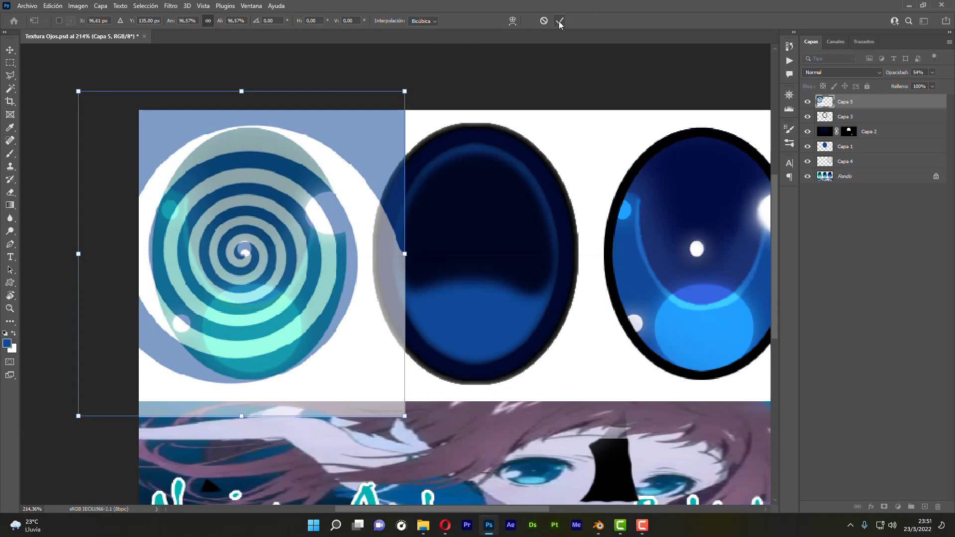
left_click(559, 21)
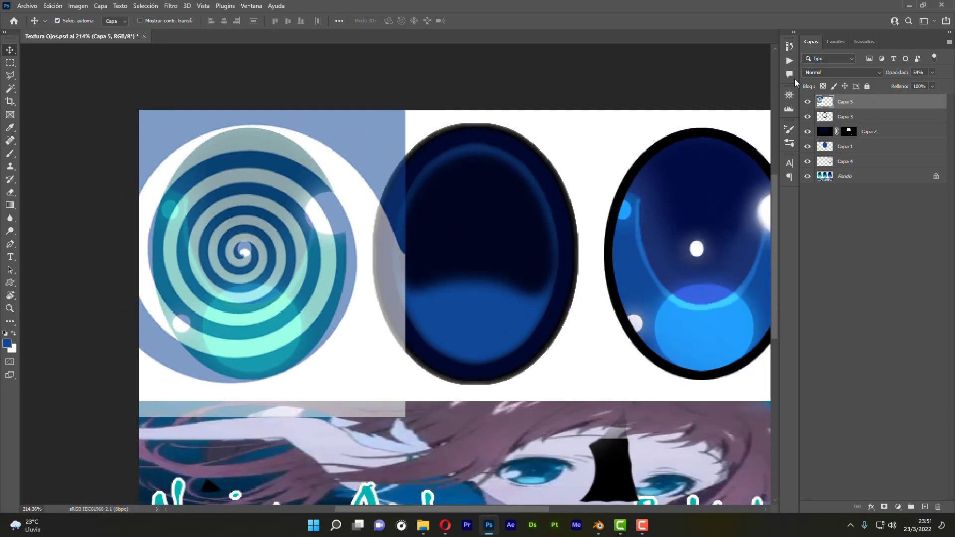
Draw an elliptical selection fitted to the outline of the green iris and invert it.
left_click(10, 63)
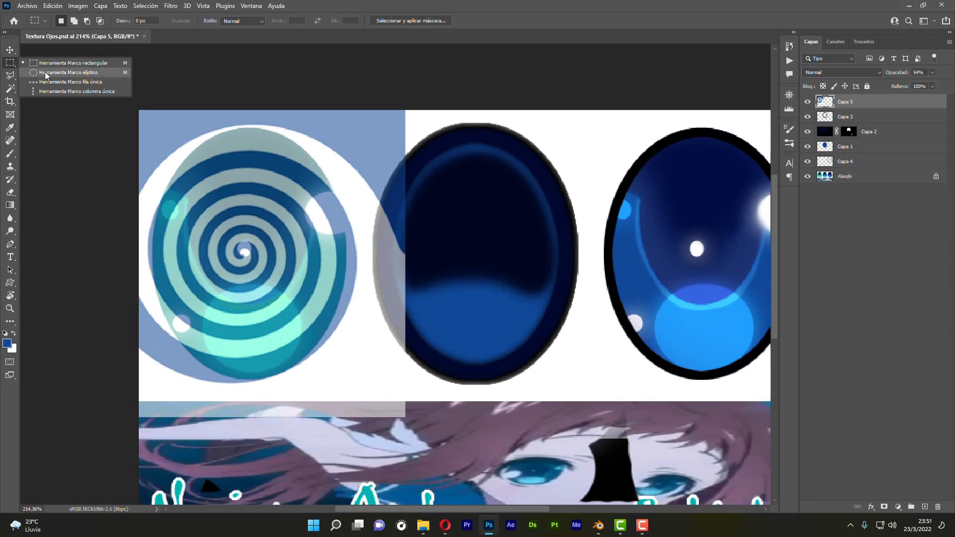
left_click(45, 72)
left_click_drag(171, 130, 345, 378)
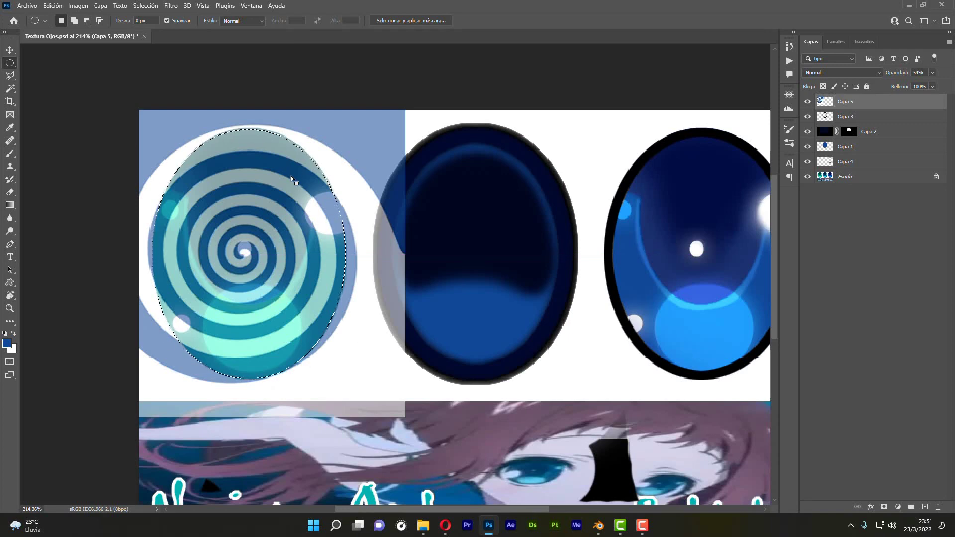
key("shift+ctrl+i")
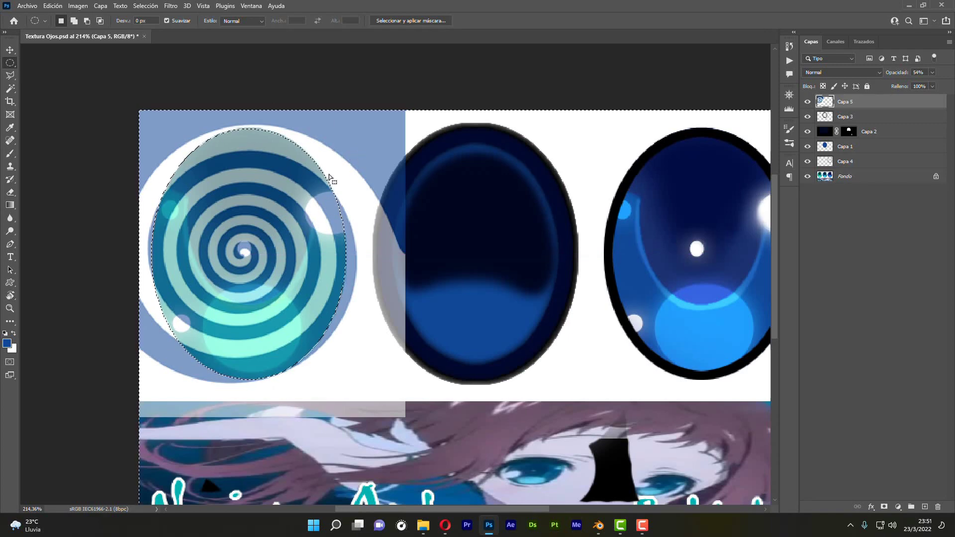
Erase the parts of the spiral outside the iris ellipse on Capa 5 and set the layer's opacity to 100%.
left_click(10, 192)
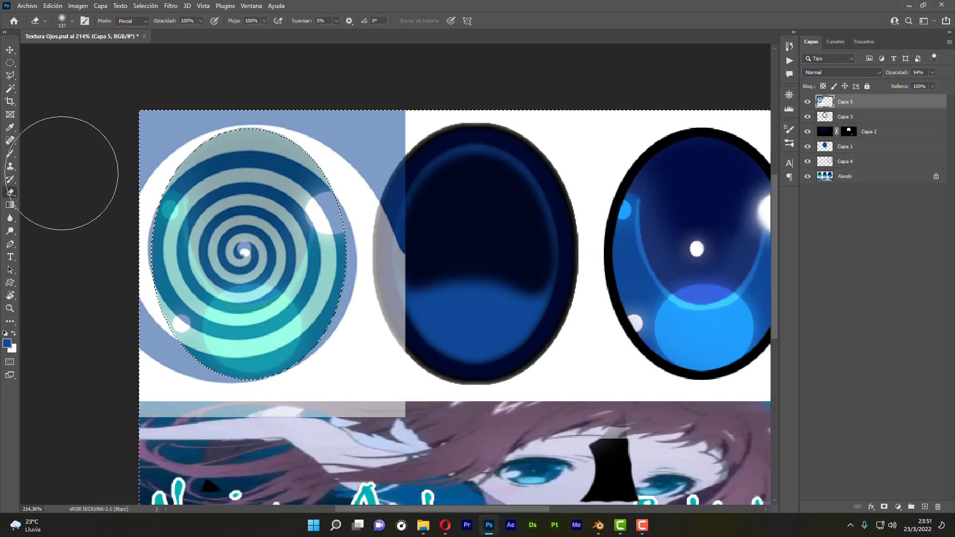
mouse_move(74, 167)
left_mouse_down()
mouse_move(366, 170)
mouse_move(309, 350)
mouse_move(127, 377)
mouse_move(220, 118)
mouse_move(427, 203)
mouse_move(480, 96)
mouse_move(238, 418)
mouse_move(224, 160)
mouse_move(379, 352)
mouse_move(412, 313)
mouse_move(341, 347)
left_mouse_up()
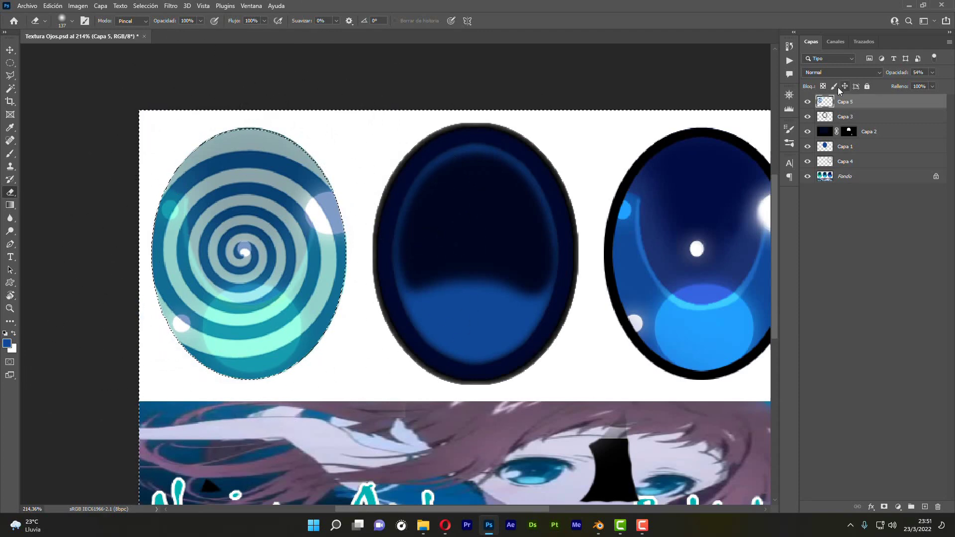
left_click_drag(893, 75, 918, 75)
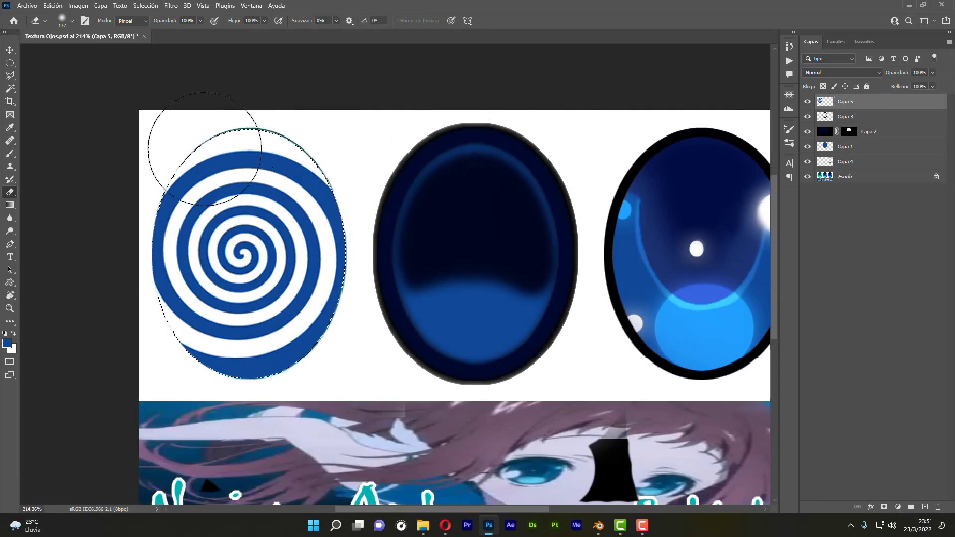
Paint the white area above the spiral solid blue with a hard brush of about 43 px, and remove the selection.
left_click(10, 154)
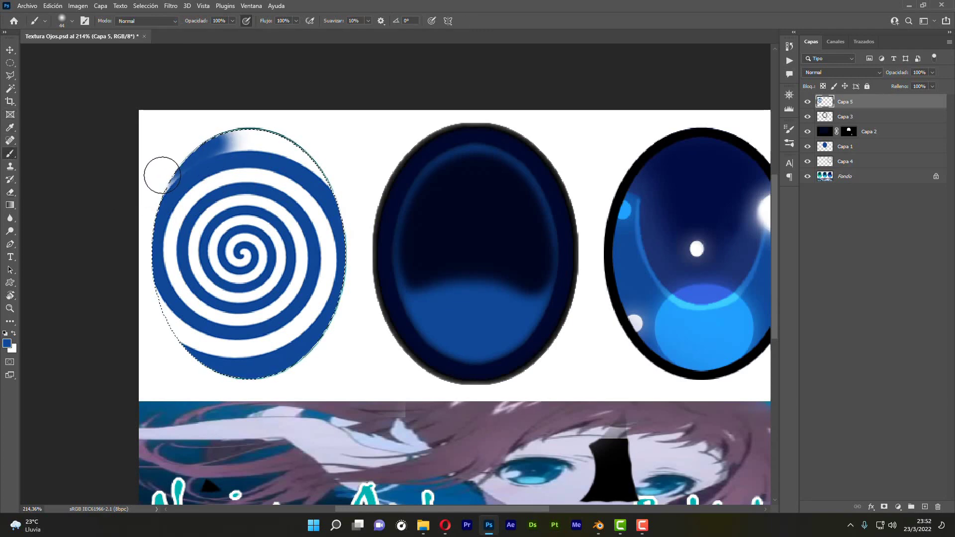
left_click_drag(209, 152, 282, 151)
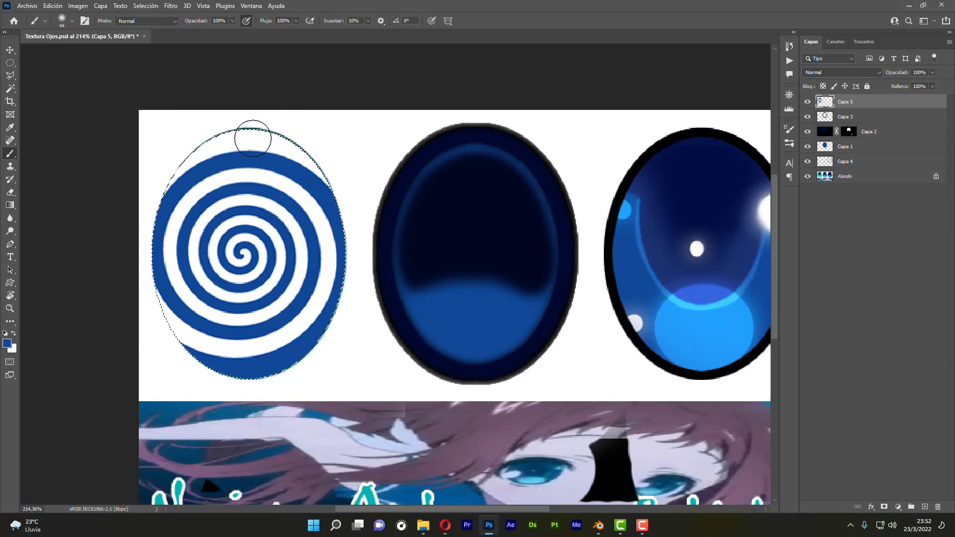
mouse_move(321, 172)
right_mouse_down("alt")
mouse_move(324, 159)
mouse_move(316, 175)
right_mouse_up("alt")
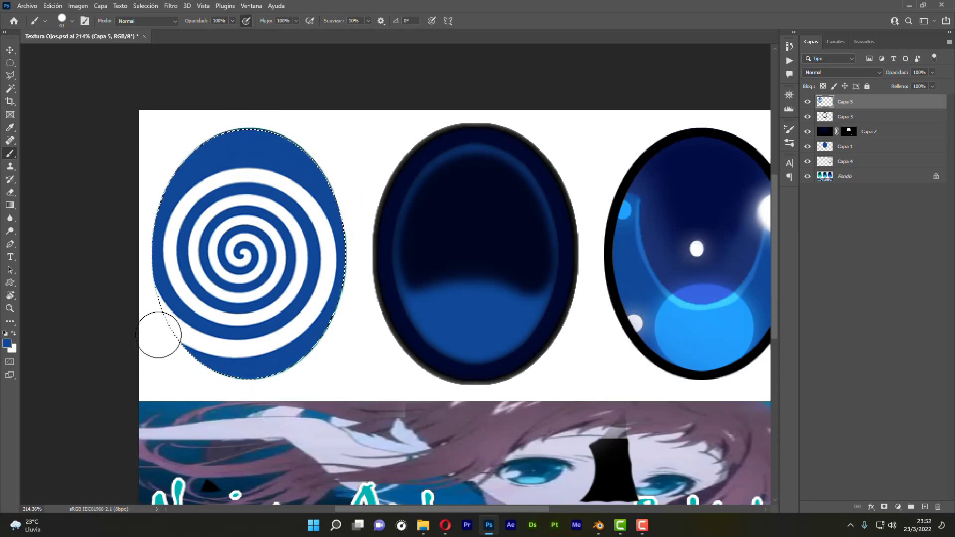
scroll(158, 334, "up", 3, "alt")
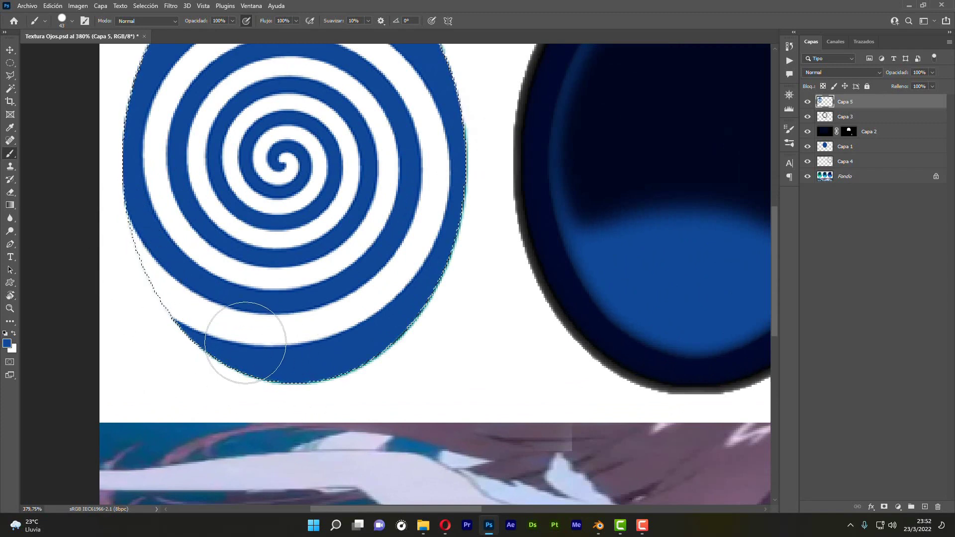
scroll(245, 343, "down", 2, "alt")
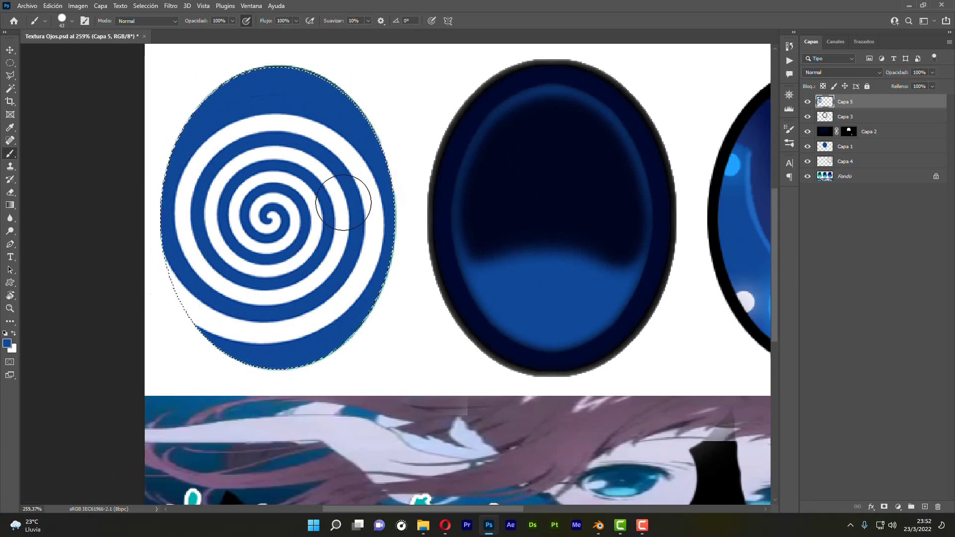
key("ctrl+d")
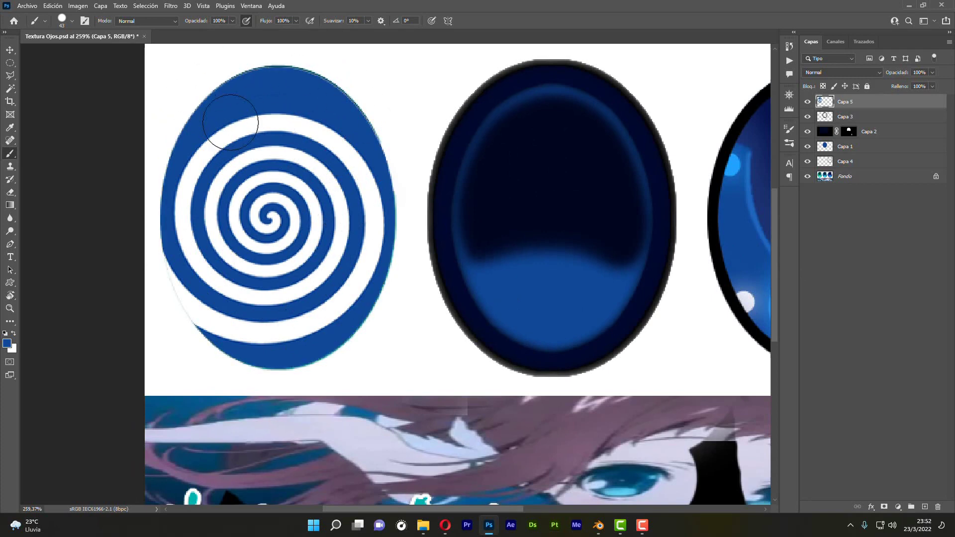
Reduce the brush size to 9 px, check the spiral eye's edges, and save Textura Ojos.psd.
scroll(263, 79, "up", 4, "alt")
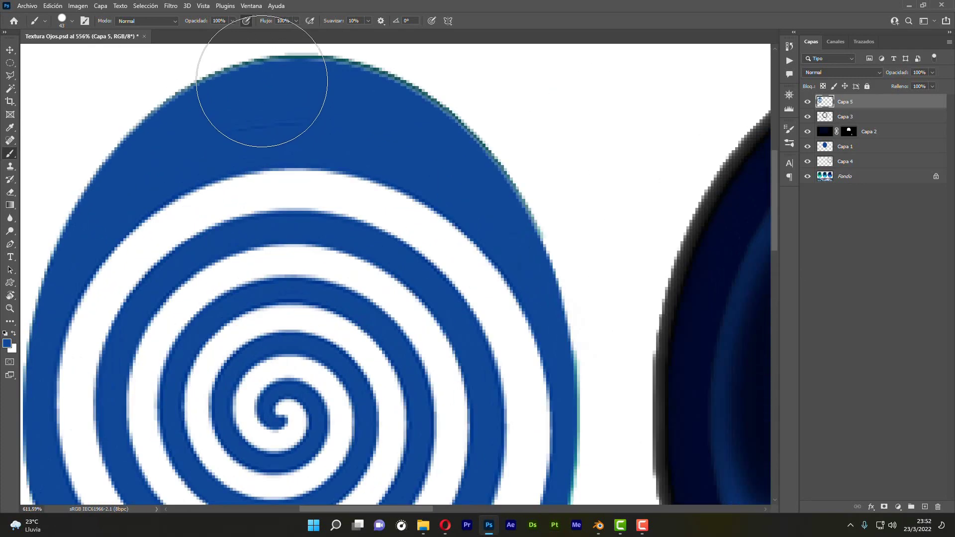
mouse_move(313, 105)
right_mouse_down("alt")
mouse_move(254, 109)
mouse_move(262, 107)
right_mouse_up("alt")
scroll(482, 226, "down", 3, "alt")
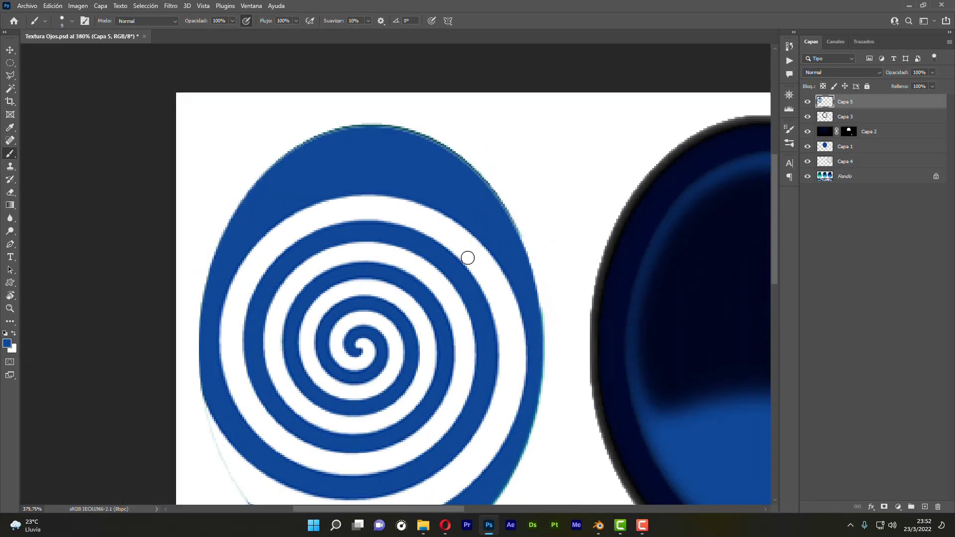
scroll(467, 257, "down", 4, "alt")
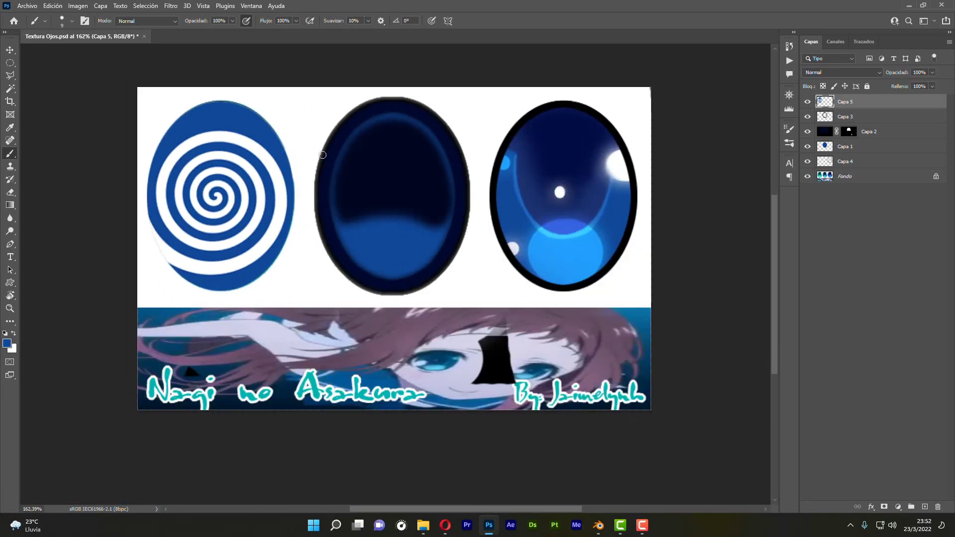
left_click(27, 7)
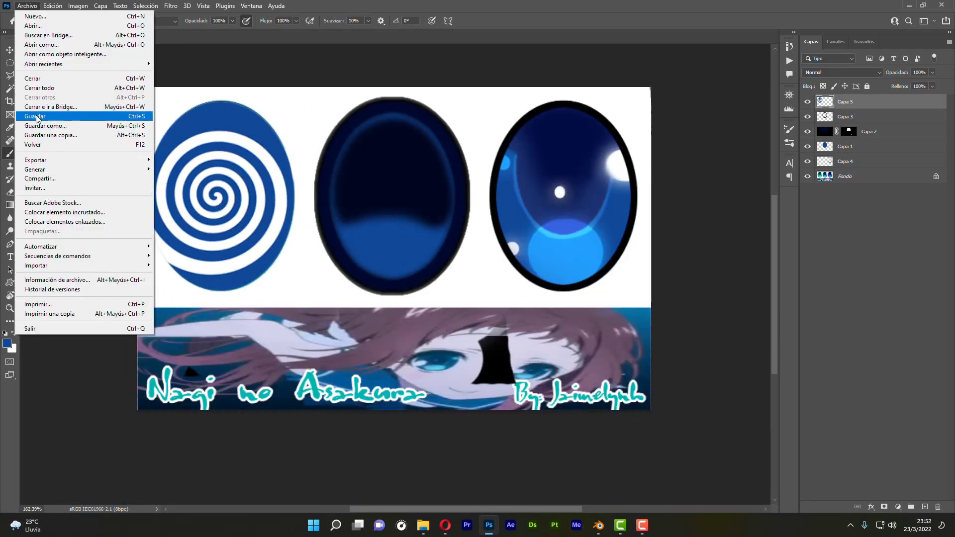
left_click(289, 232)
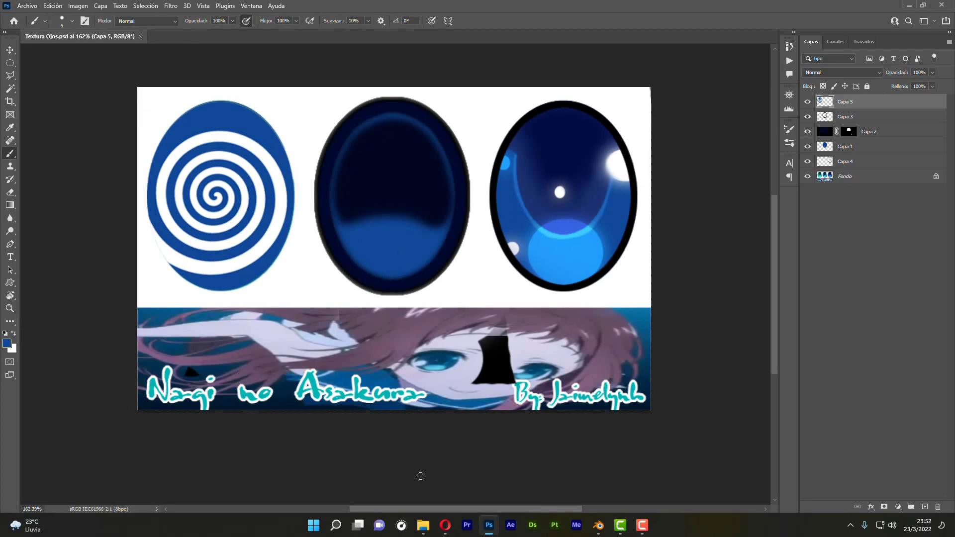
Switch to Blender, enter Edit Mode on the Head mesh, and make the Basis shape key active.
left_click(598, 526)
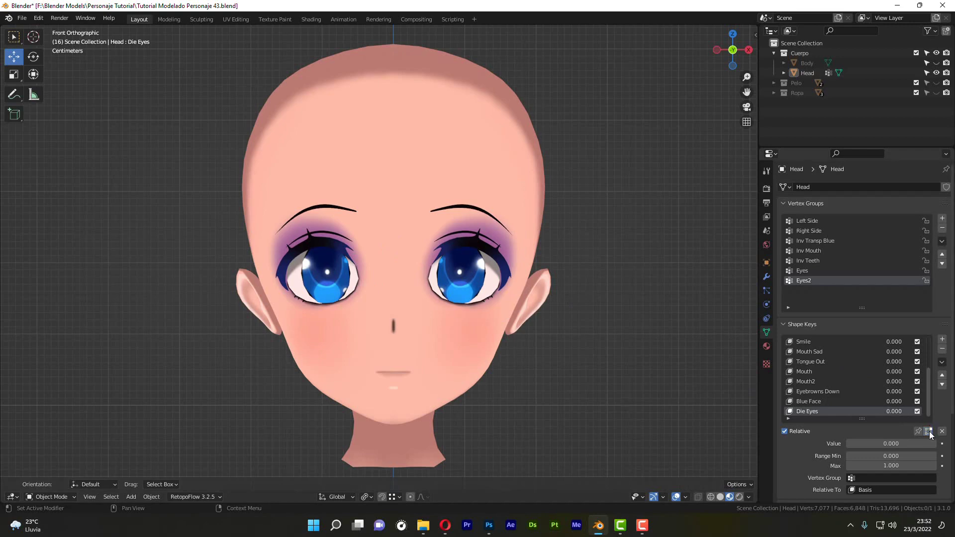
left_click_drag(884, 443, 848, 443)
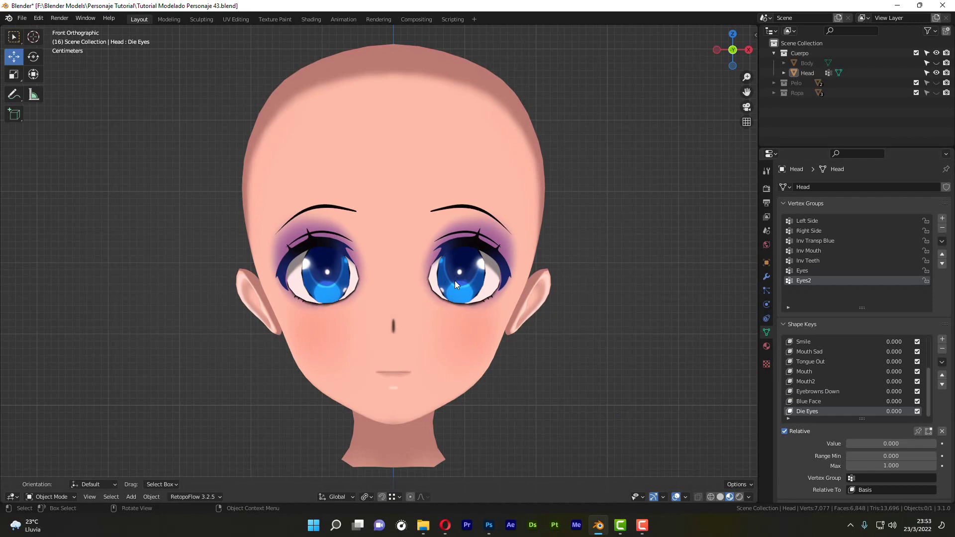
key("Tab")
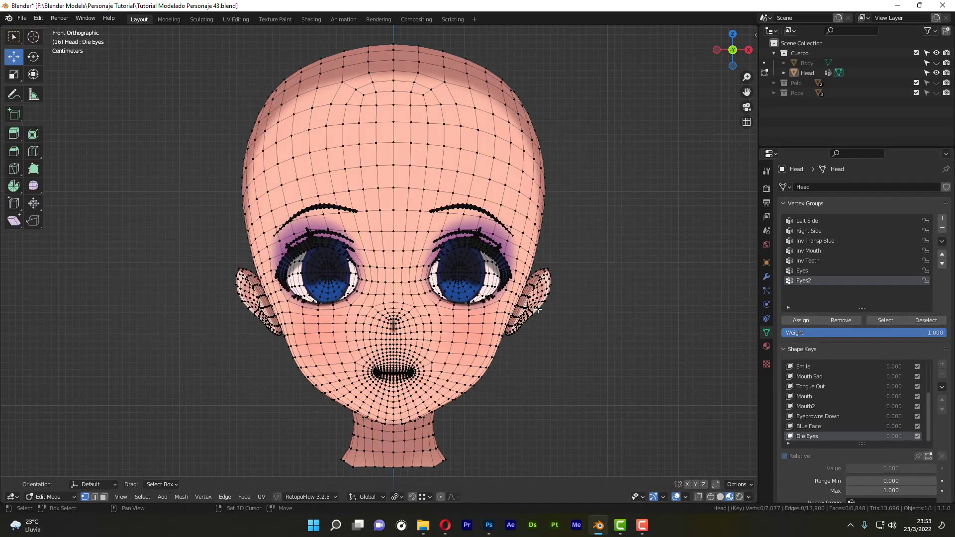
middle_click_drag(614, 395, 617, 365, "shift")
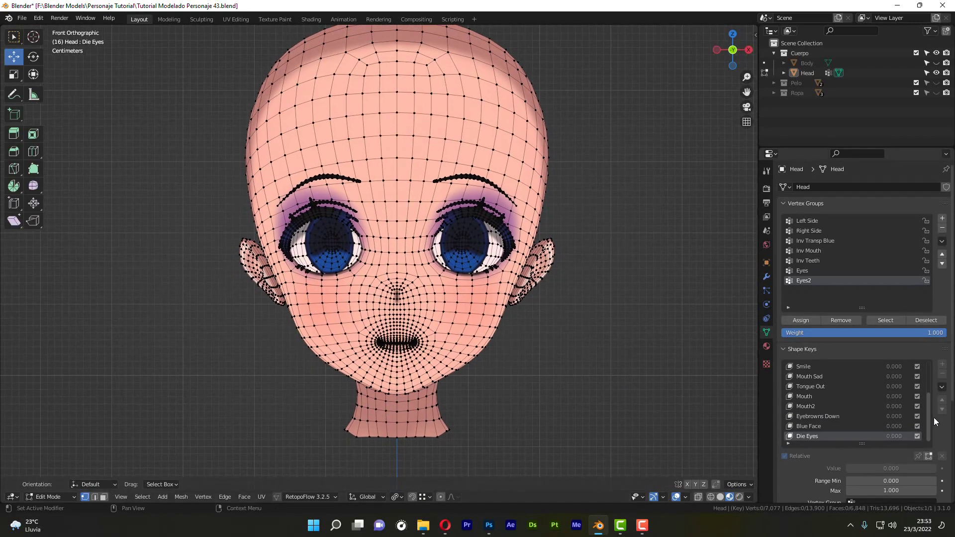
left_click_drag(931, 416, 928, 393)
left_click(806, 368)
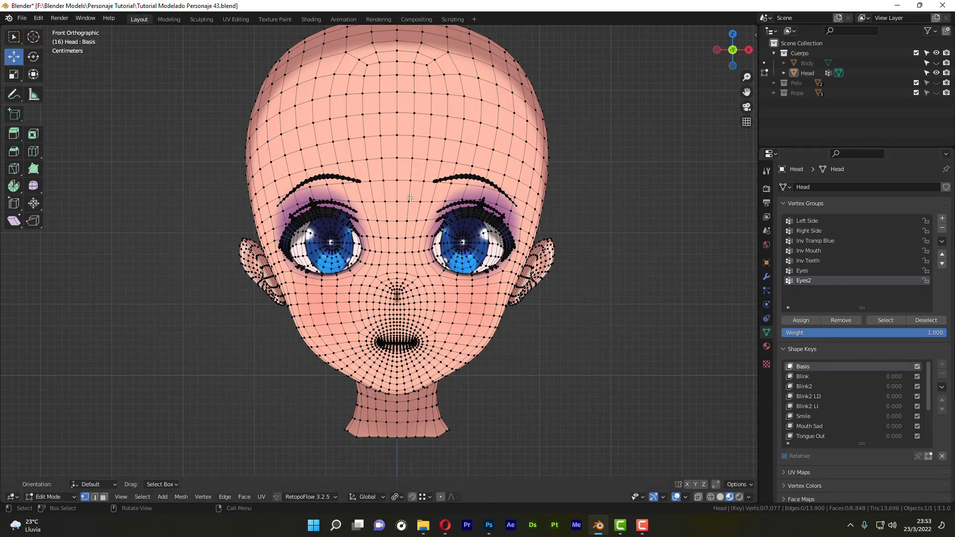
Examine the Mouth2 shape key and its Relative To setting against the Basis shape key.
middle_click_drag(516, 307, 584, 309)
middle_click_drag(526, 297, 526, 297)
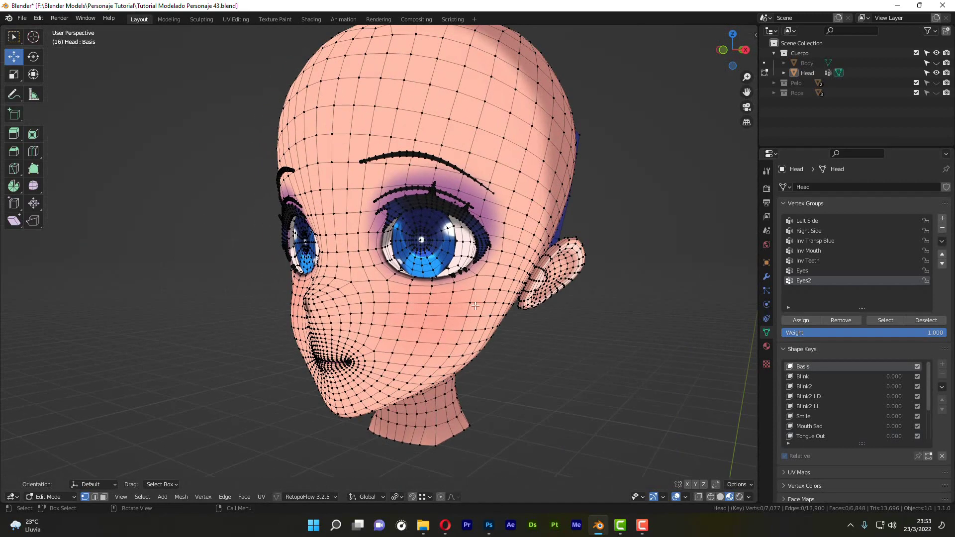
key("KP_1")
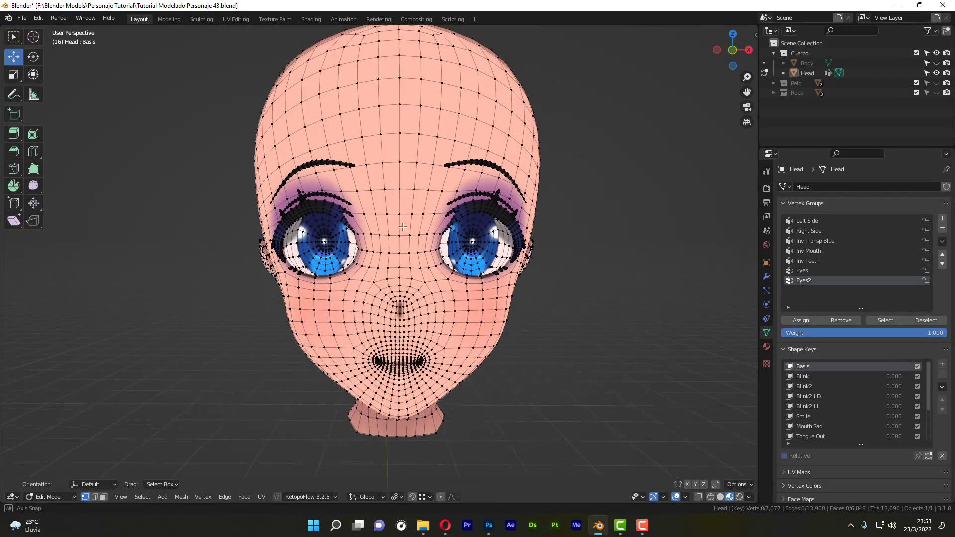
scroll(497, 324, "up", 2)
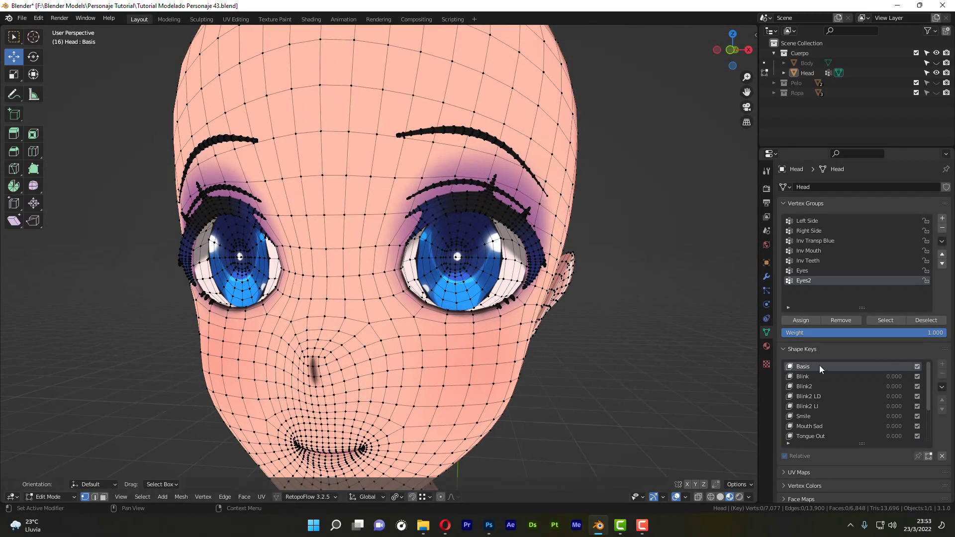
scroll(796, 438, "down", 5)
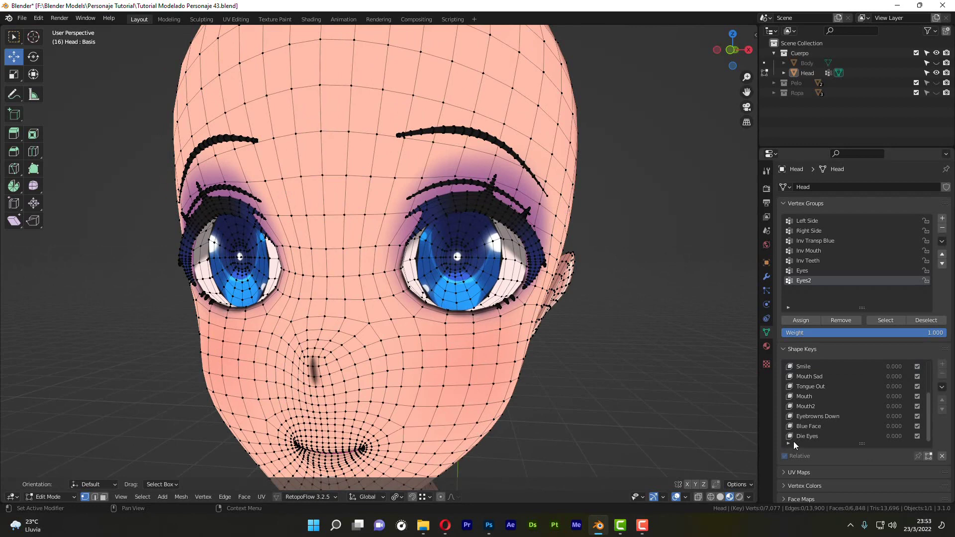
left_click(807, 407)
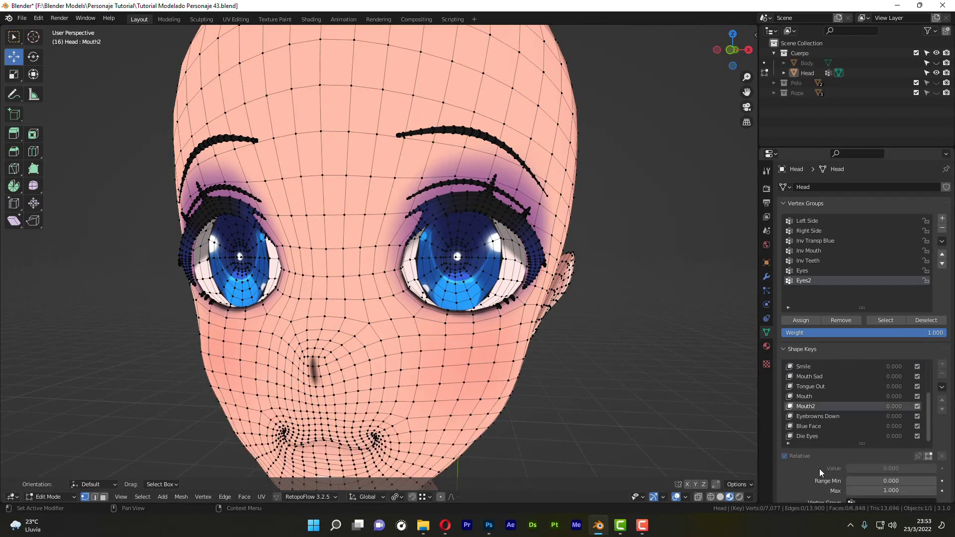
scroll(819, 470, "down", 5)
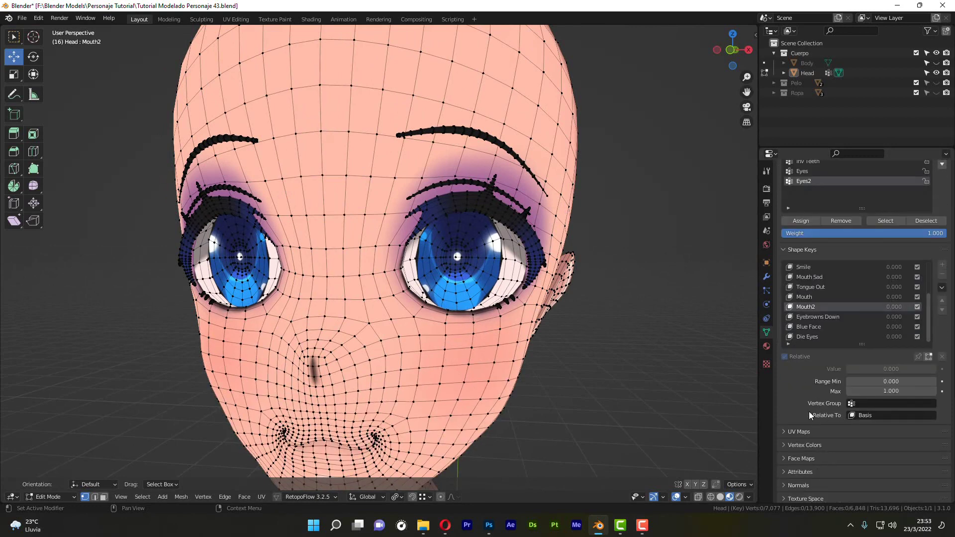
scroll(820, 306, "up", 5)
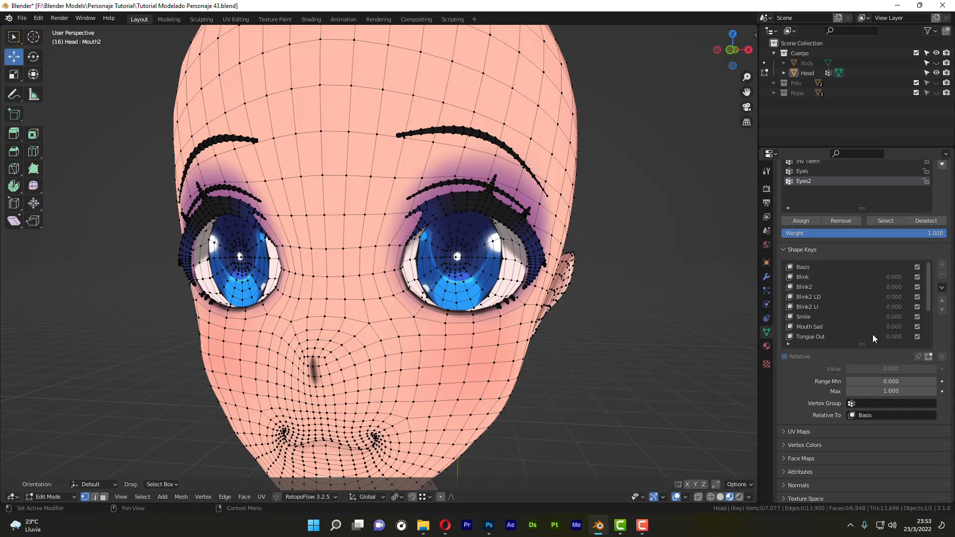
scroll(876, 323, "down", 5)
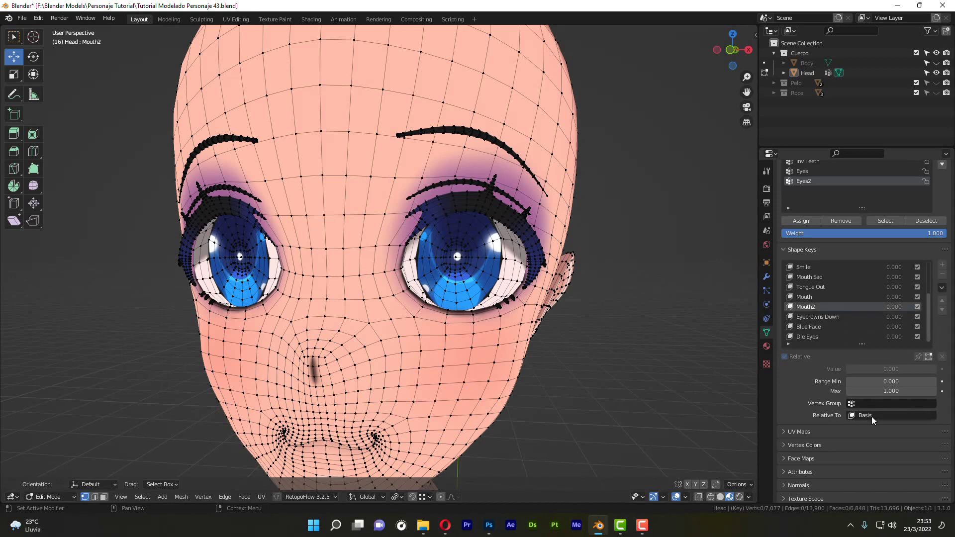
scroll(841, 328, "up", 5)
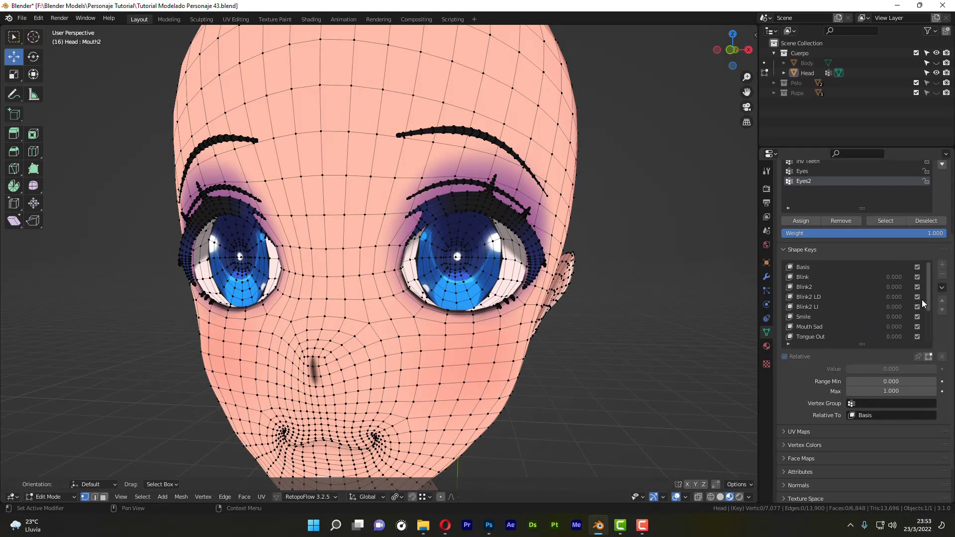
left_click(813, 267)
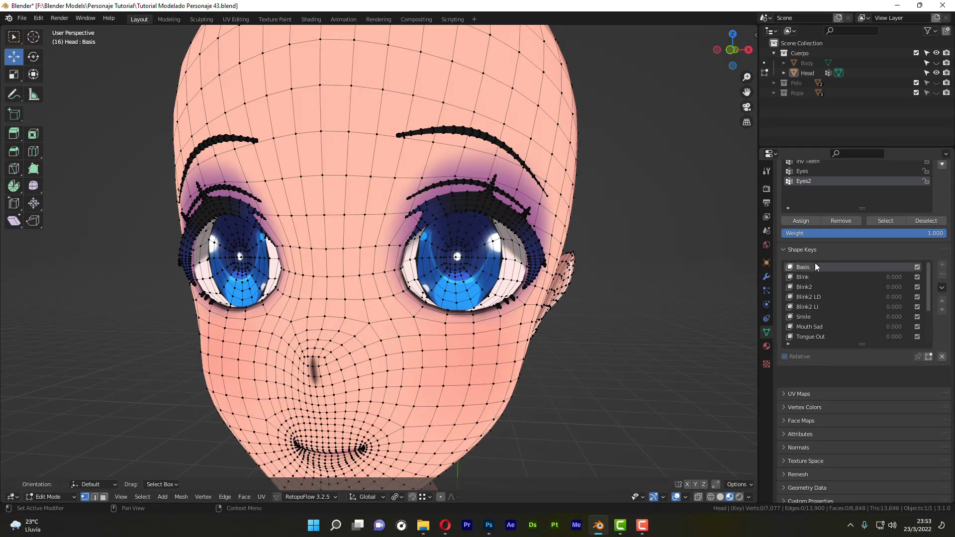
Select the iris vertices of both eyes in front view using the Eyes vertex group.
key("KP_1")
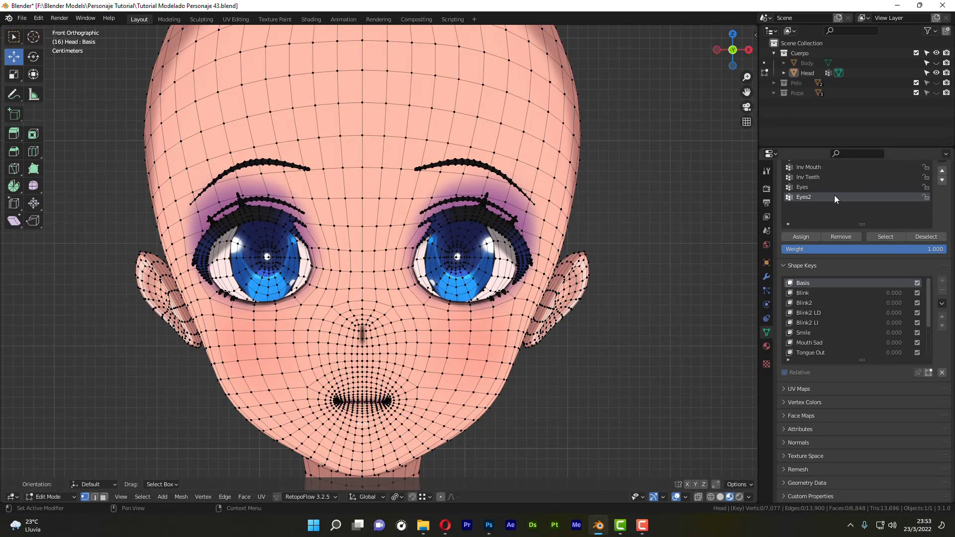
left_click(805, 179)
left_click(803, 188)
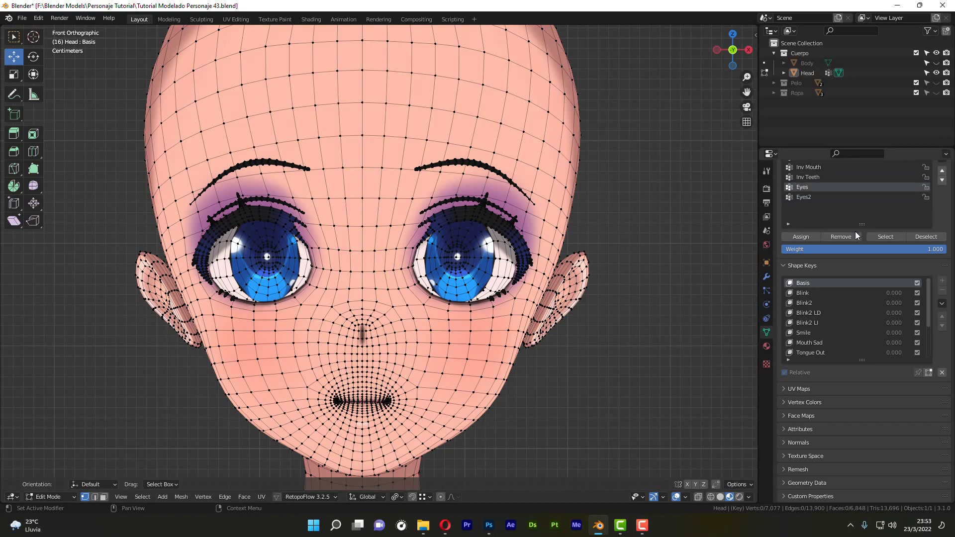
left_click(884, 237)
middle_click_drag(517, 307, 577, 269)
key("shift")
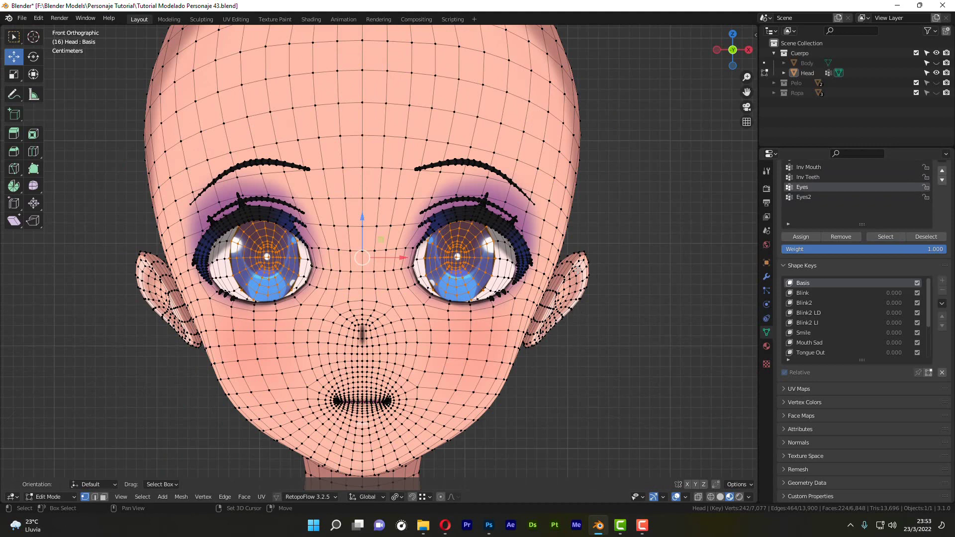
Duplicate the iris vertices of both eyes in place and create a vertex group named Eyes3 for the copies.
key("shift+d")
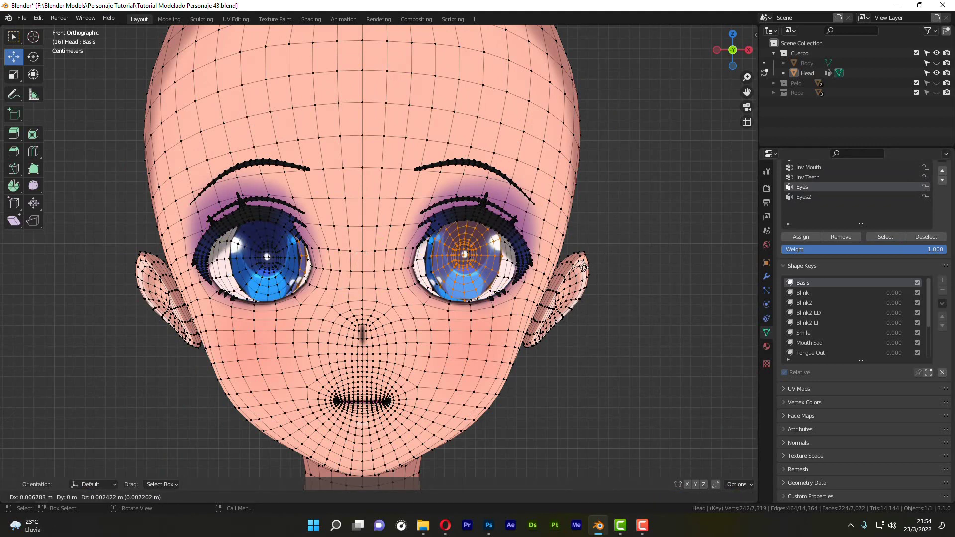
right_click(584, 267)
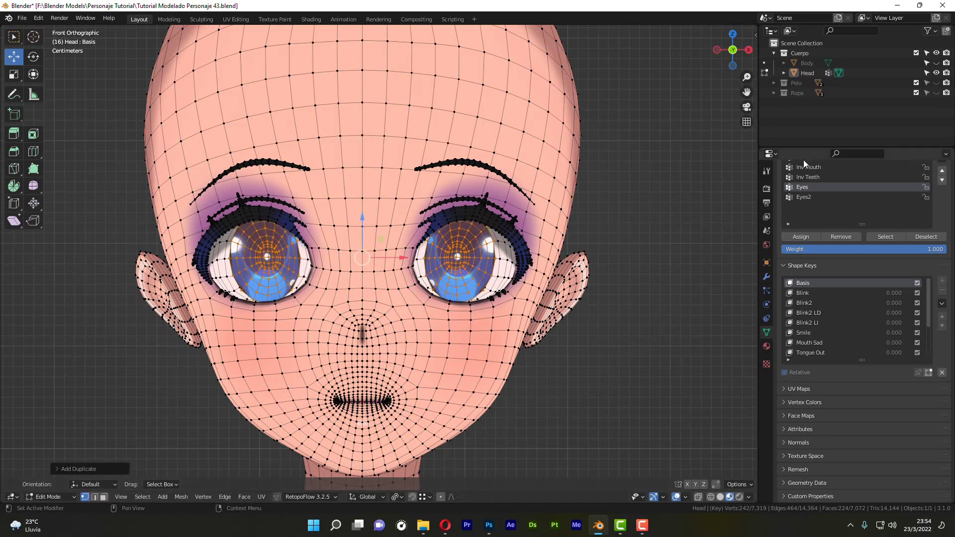
scroll(901, 218, "up", 3)
scroll(900, 217, "up", 1)
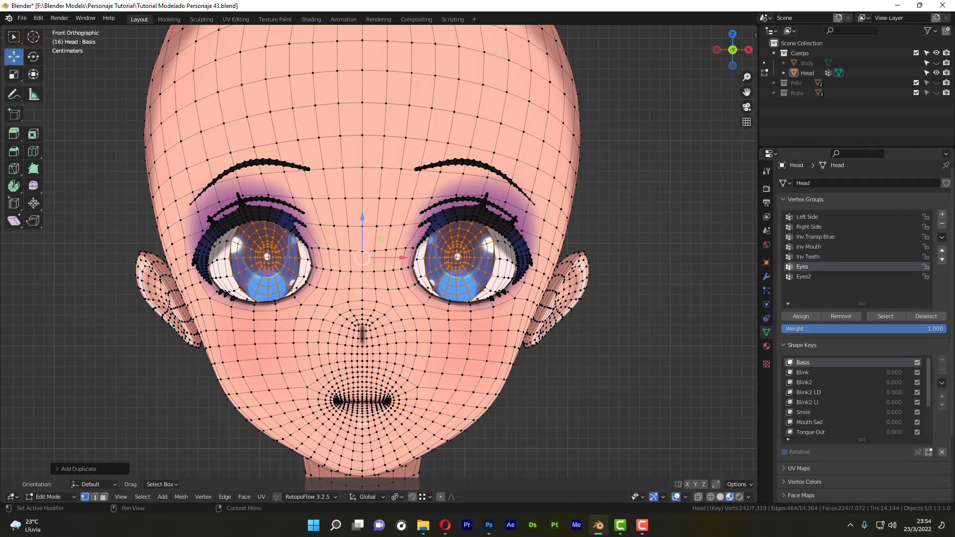
left_click(942, 215)
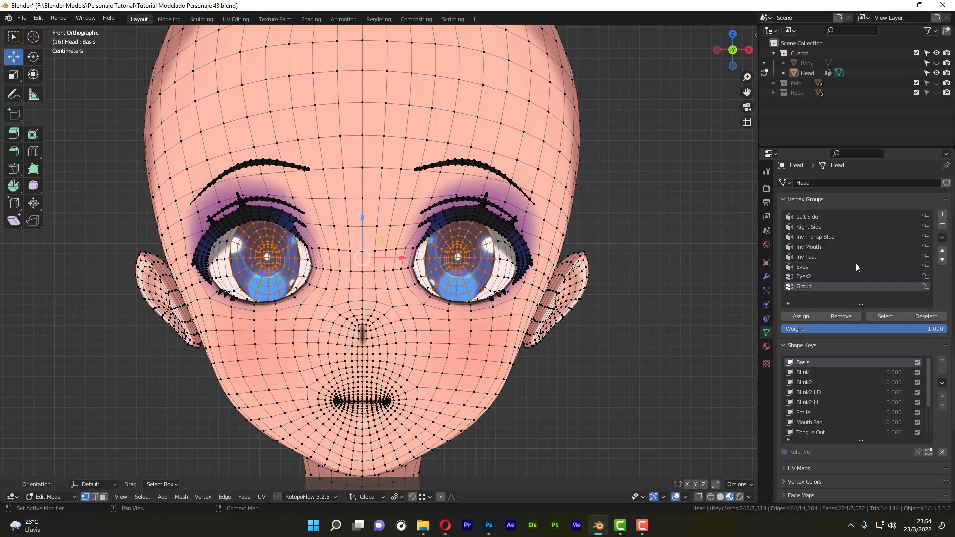
double_click(823, 288)
type("Eyes3")
left_click(924, 316)
left_click(879, 318)
key("g")
key("z")
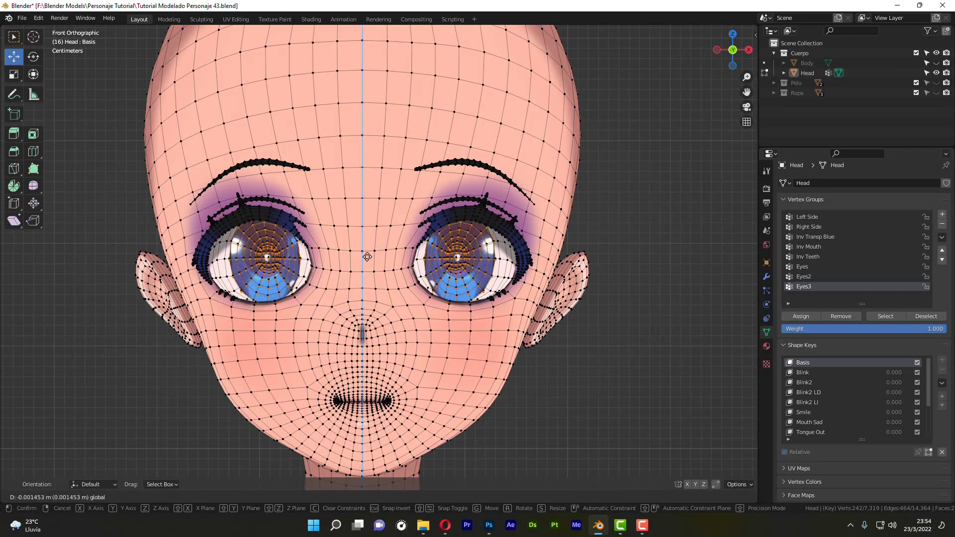
left_click(367, 257)
middle_click_drag(492, 279, 525, 310)
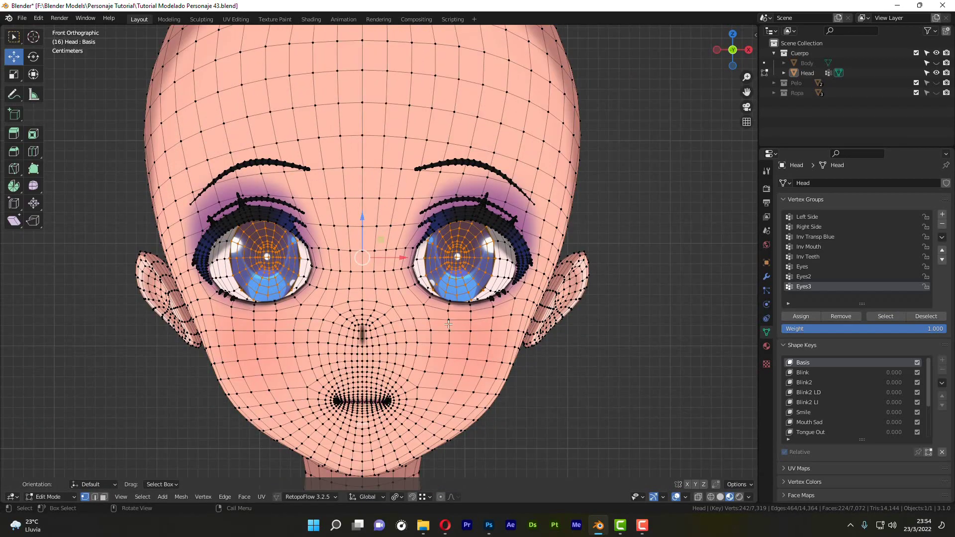
Return to Object Mode and add a shape key named Swirl Eyes to the Head mesh.
scroll(882, 403, "down", 5)
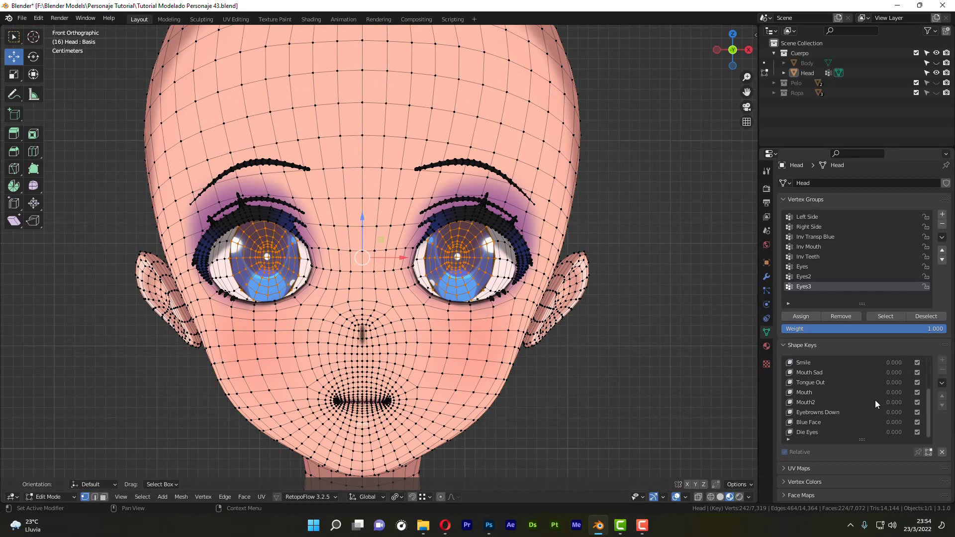
key("Tab")
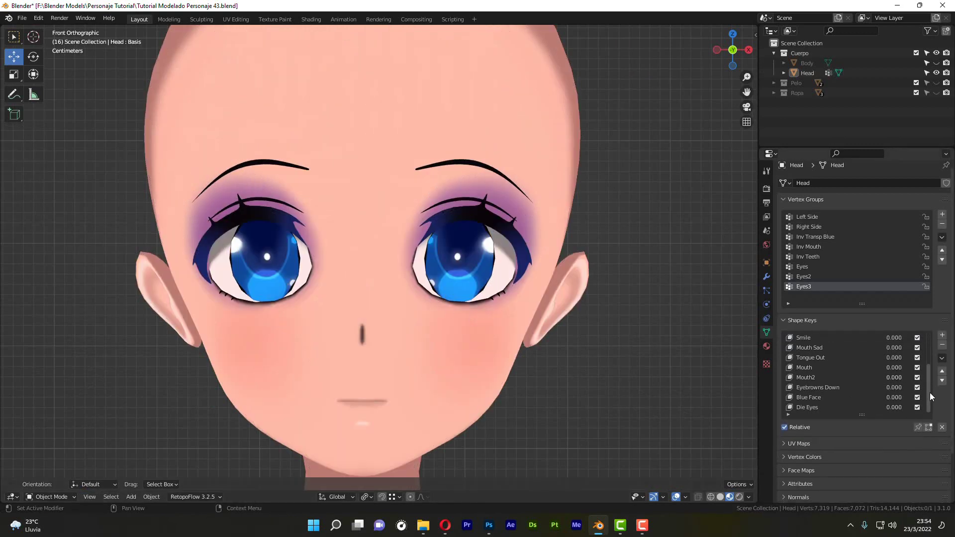
left_click(942, 336)
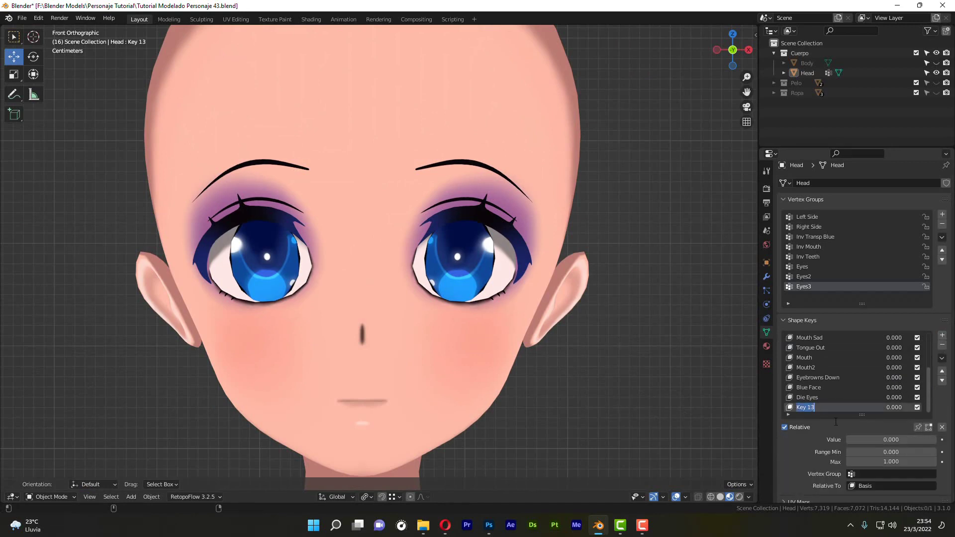
type("Swirl Eyes")
key("Return")
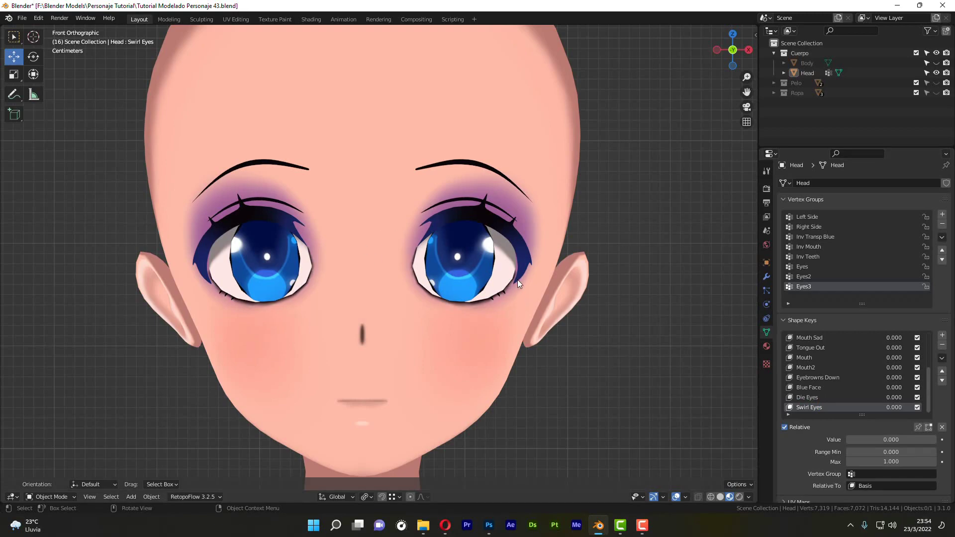
Enter Edit Mode with shape key edit mode enabled for Swirl Eyes, and show the head in right view with solid X-ray shading.
key("Tab")
middle_click_drag(580, 324, 670, 380)
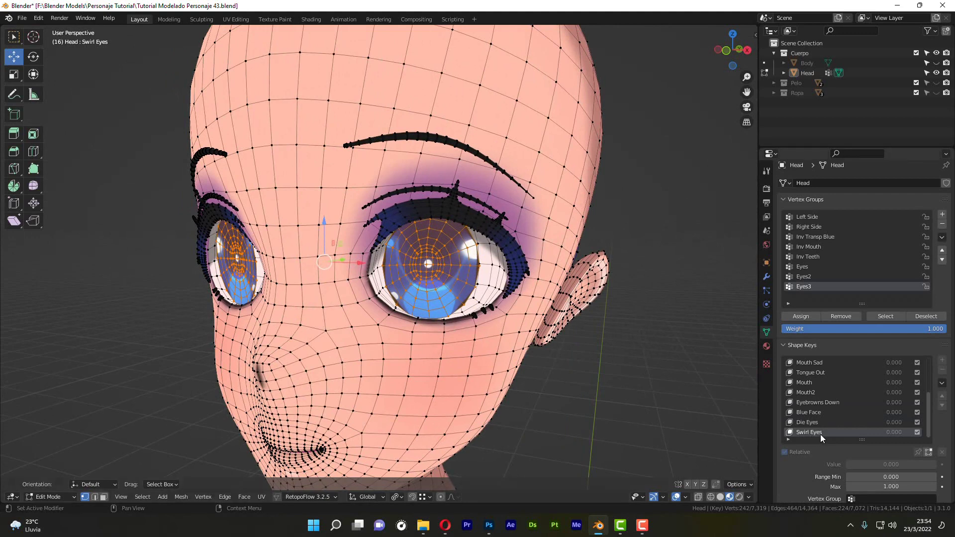
left_click(929, 453)
middle_click_drag(429, 316, 388, 305)
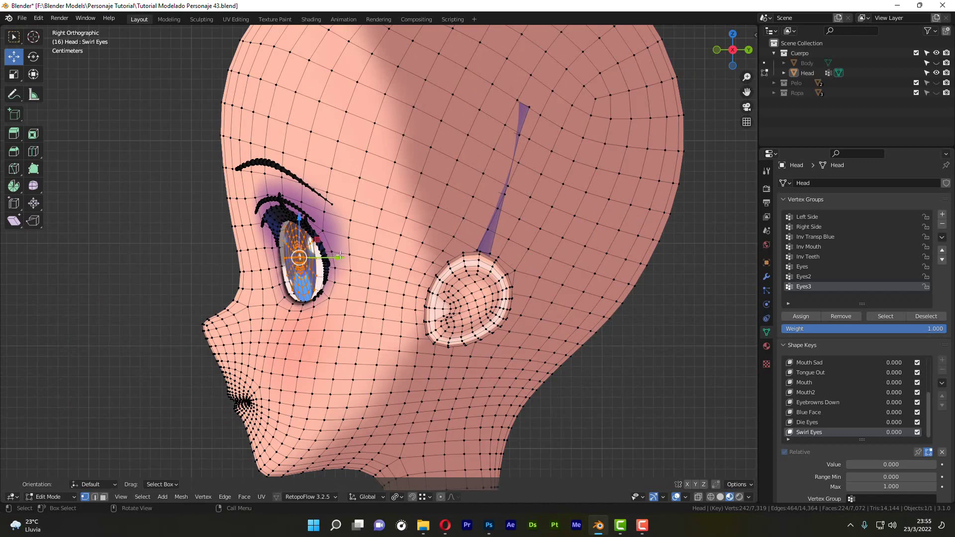
left_click(720, 497)
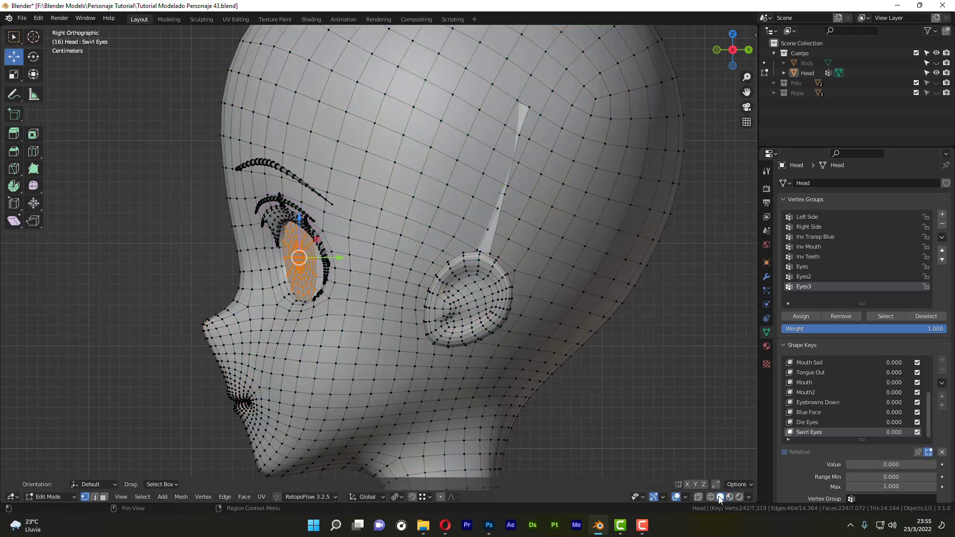
key("alt+z")
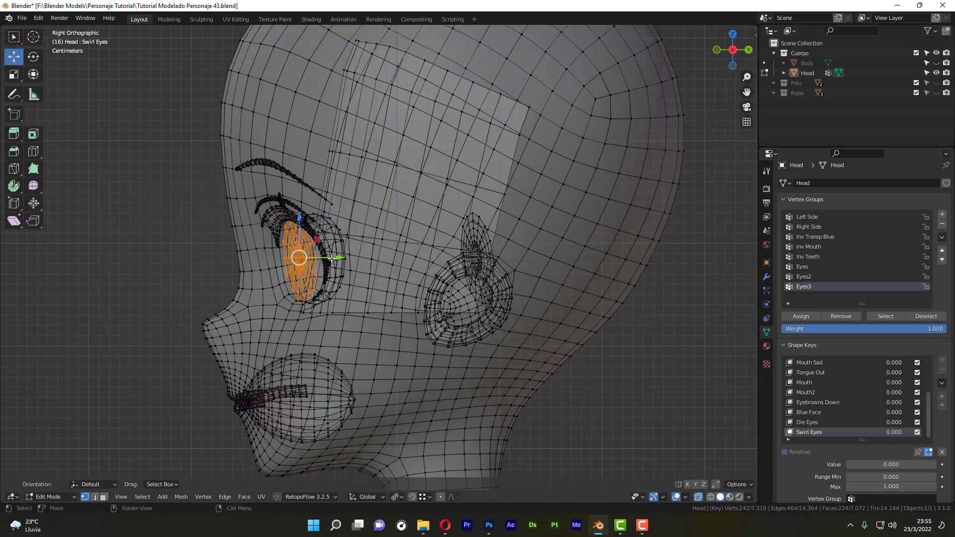
Set the Swirl Eyes value to 1.000 and move the duplicated irises back along Y to the ear.
left_click_drag(331, 258, 371, 257)
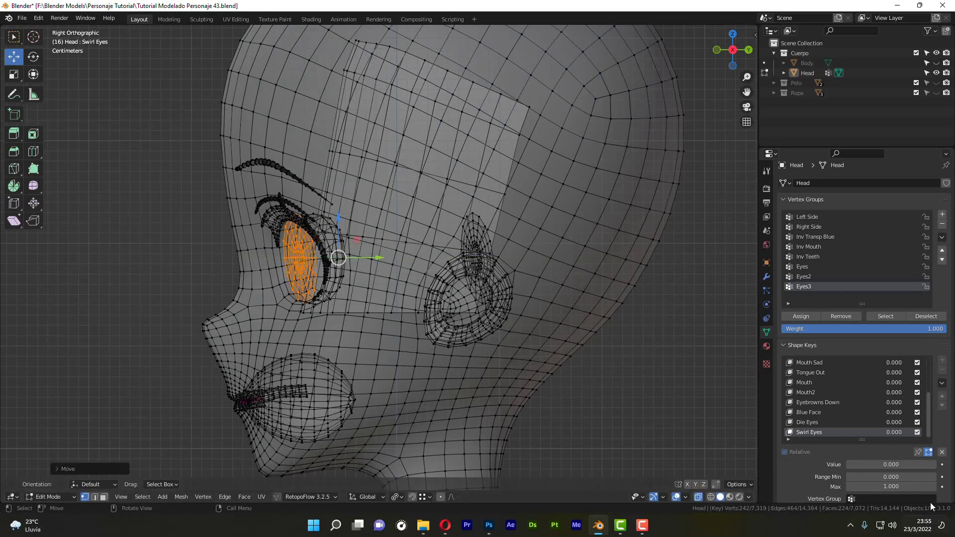
left_click_drag(850, 463, 930, 464)
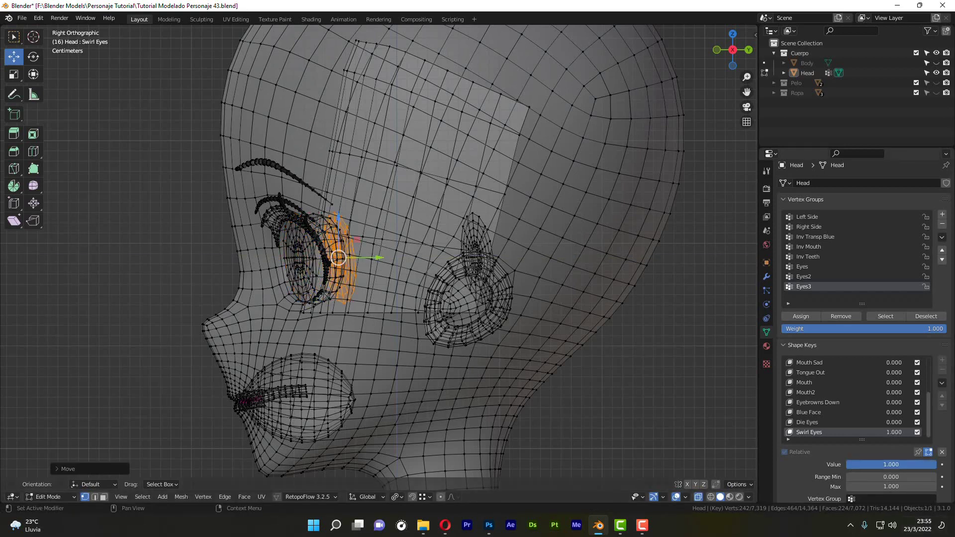
left_click_drag(368, 257, 491, 265)
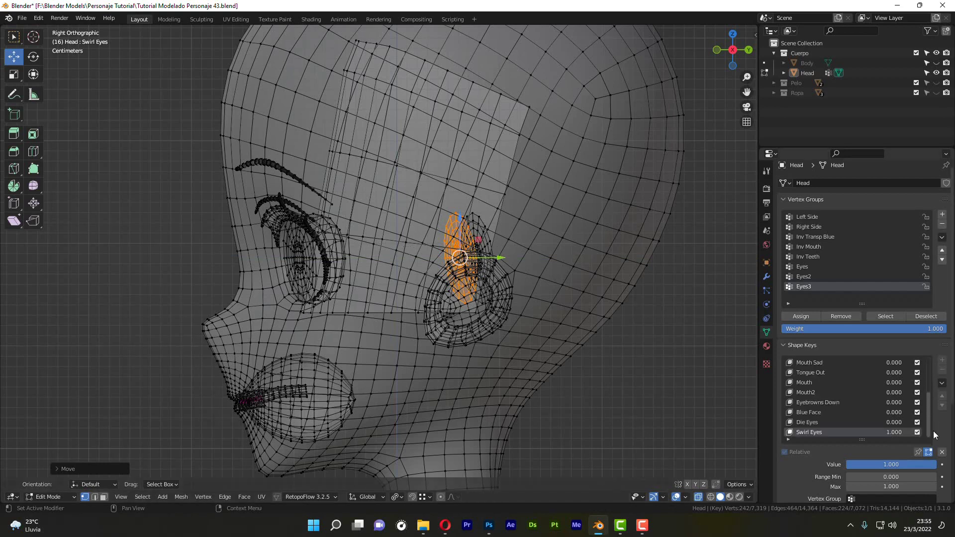
Set the Swirl Eyes value to 0.000 and disable shape key edit mode.
left_click(929, 453)
left_click(929, 455)
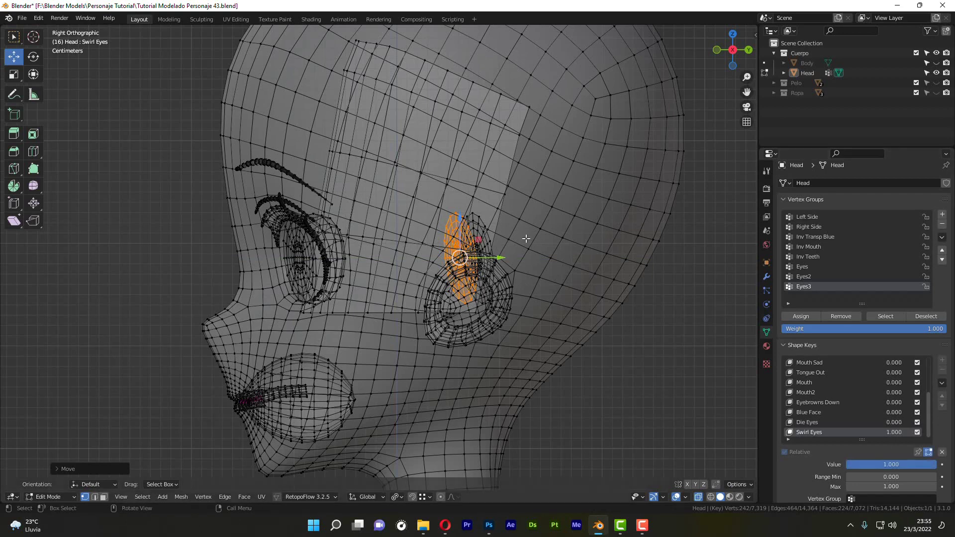
left_click_drag(898, 466, 844, 465)
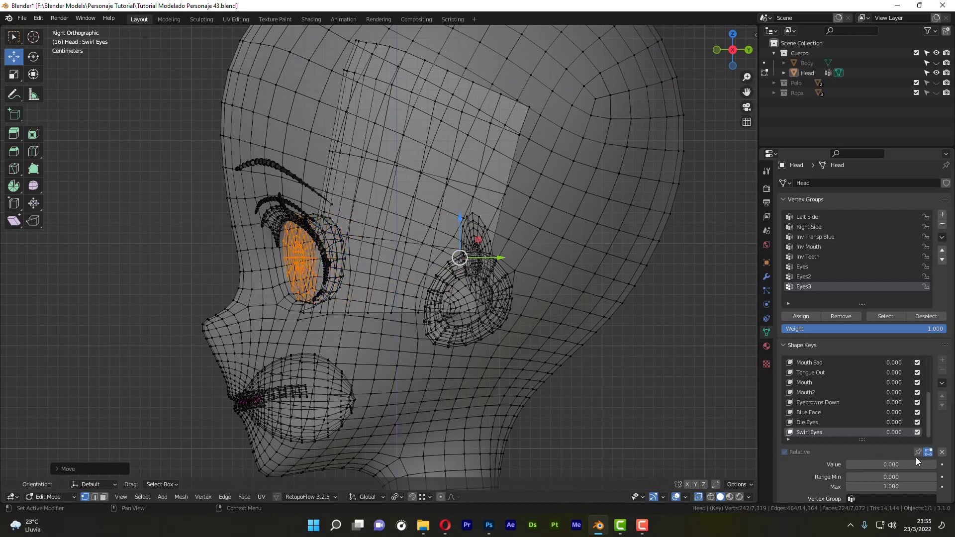
left_click(929, 453)
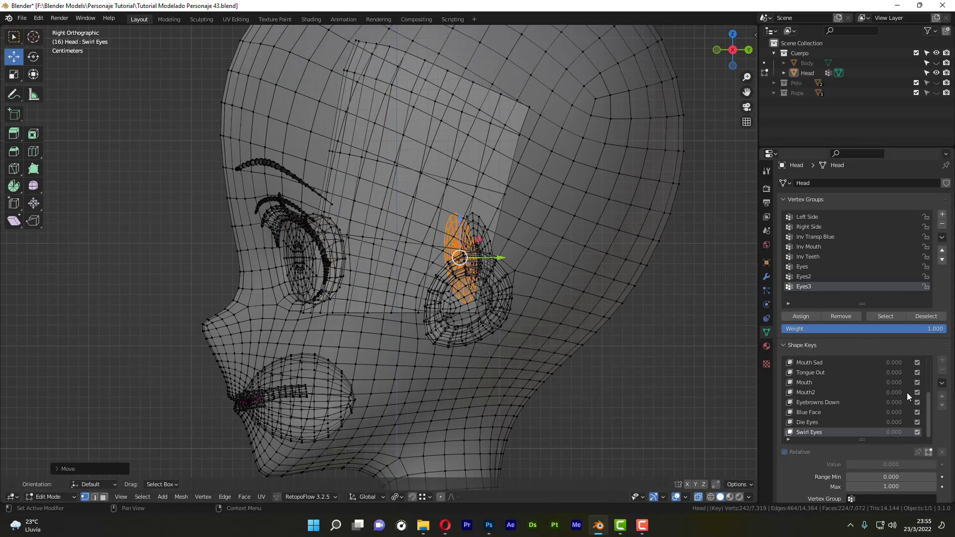
Make the Basis shape key active and move the duplicated irises back along Y to the ear.
left_click_drag(924, 410, 929, 358)
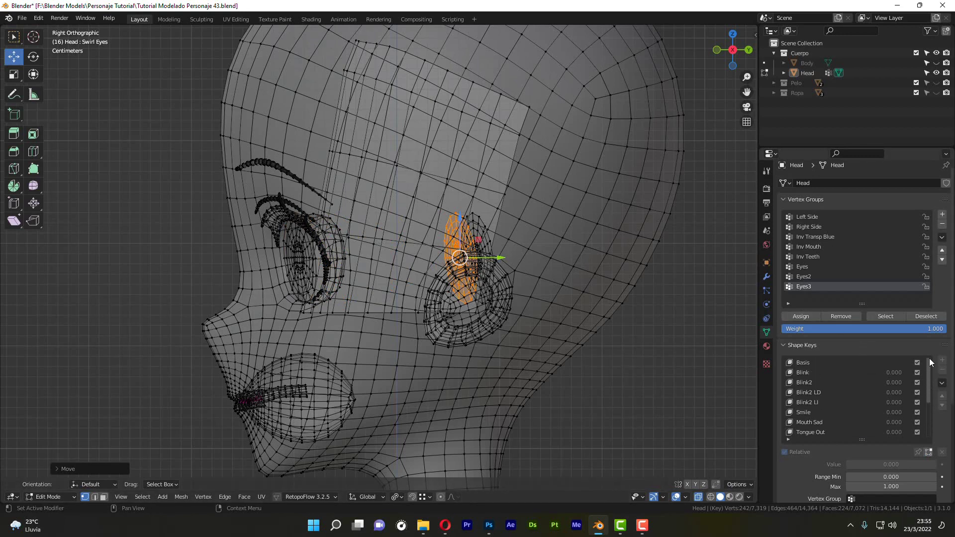
left_click(820, 363)
left_click_drag(340, 257, 488, 257)
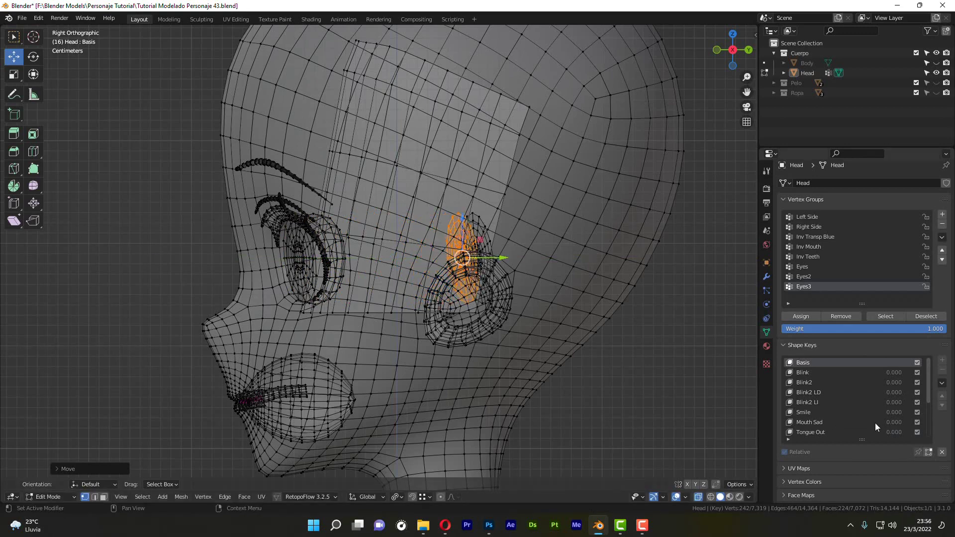
Enable shape key edit mode, compare Swirl Eyes with Basis, and set the Swirl Eyes value to 1.000.
left_click_drag(927, 370, 928, 428)
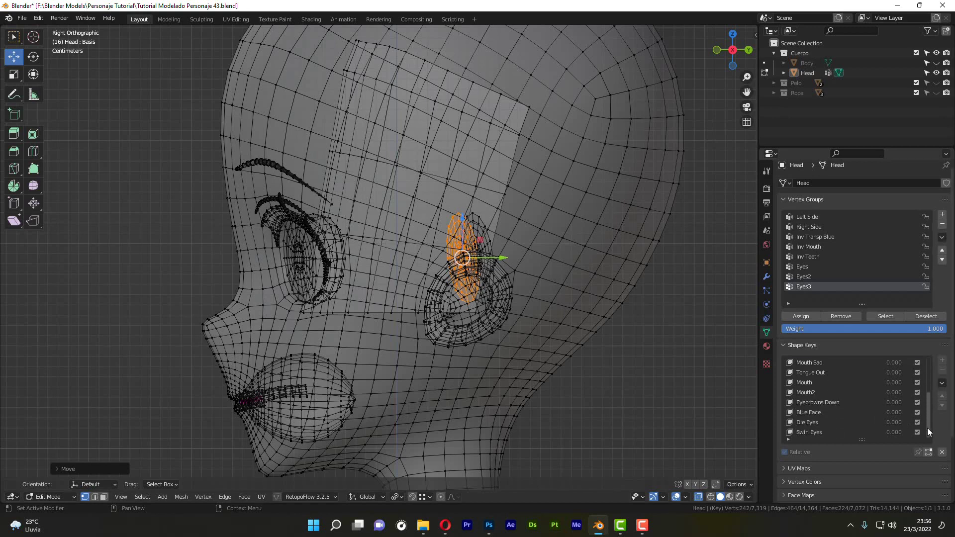
left_click(810, 433)
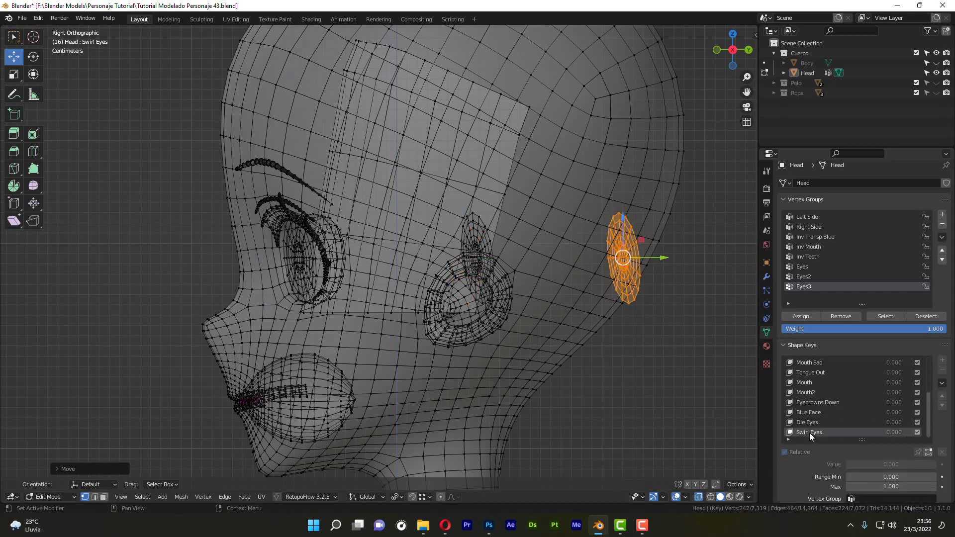
left_click(927, 453)
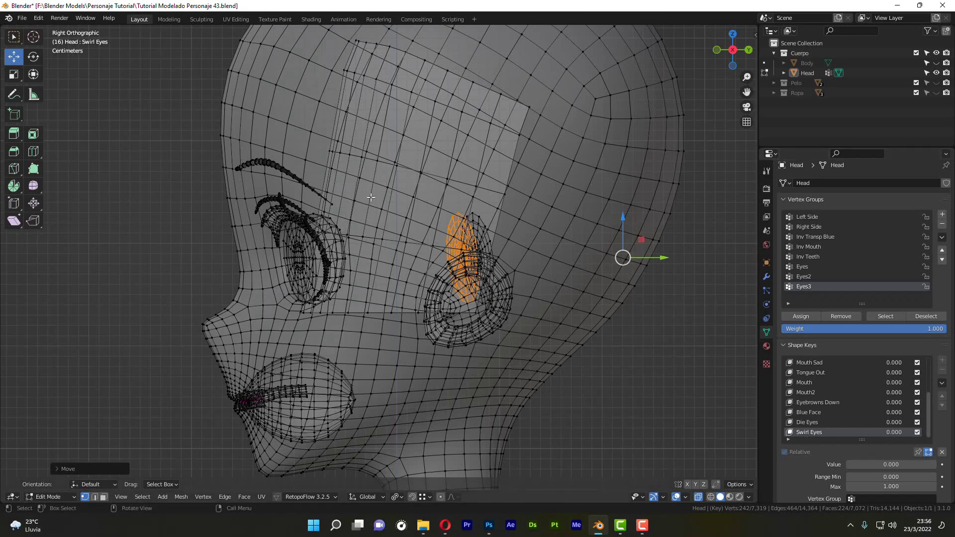
left_click_drag(927, 411, 932, 366)
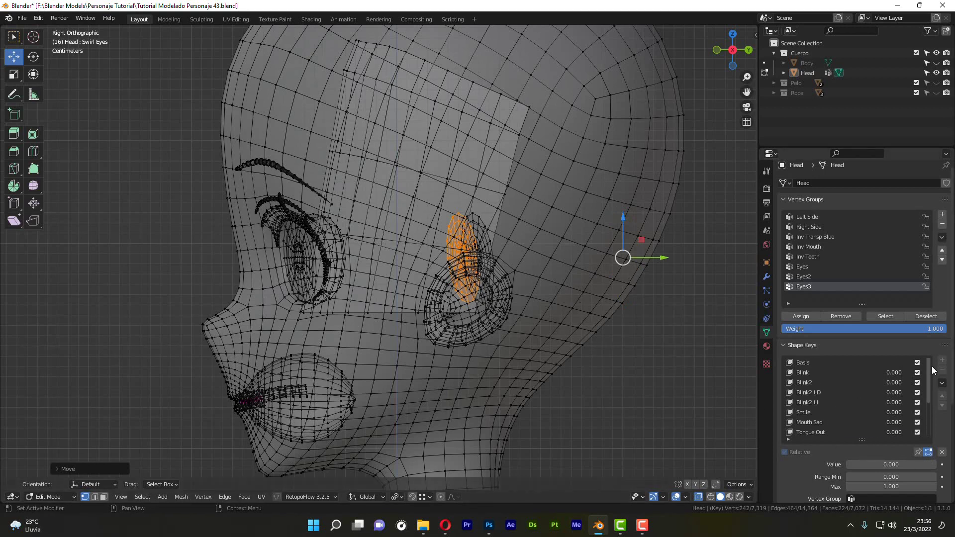
left_click(814, 362)
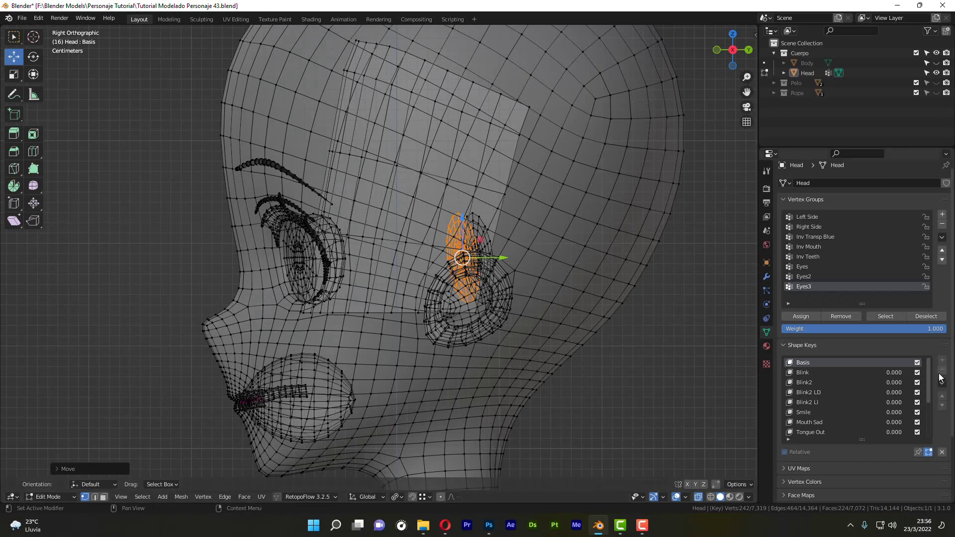
scroll(923, 411, "down", 6)
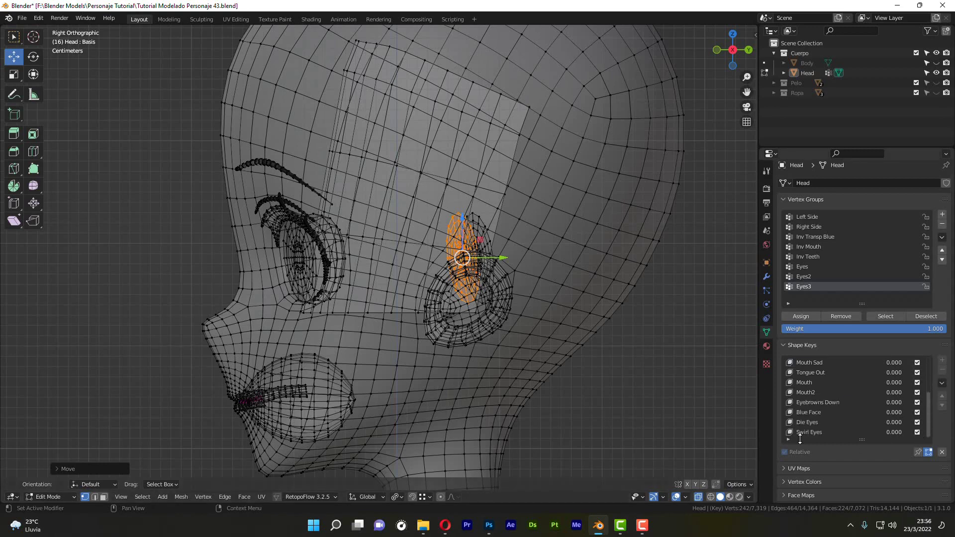
left_click(812, 432)
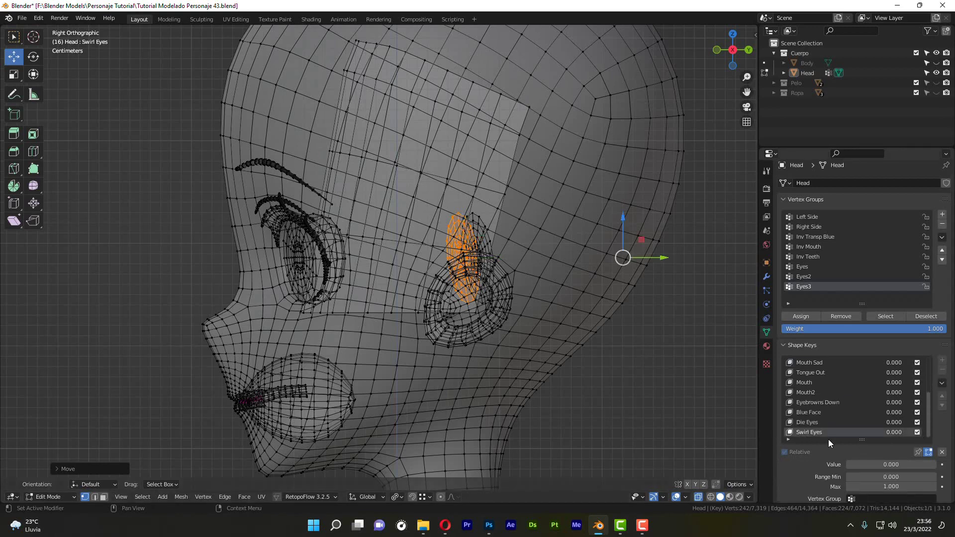
left_click_drag(858, 465, 936, 464)
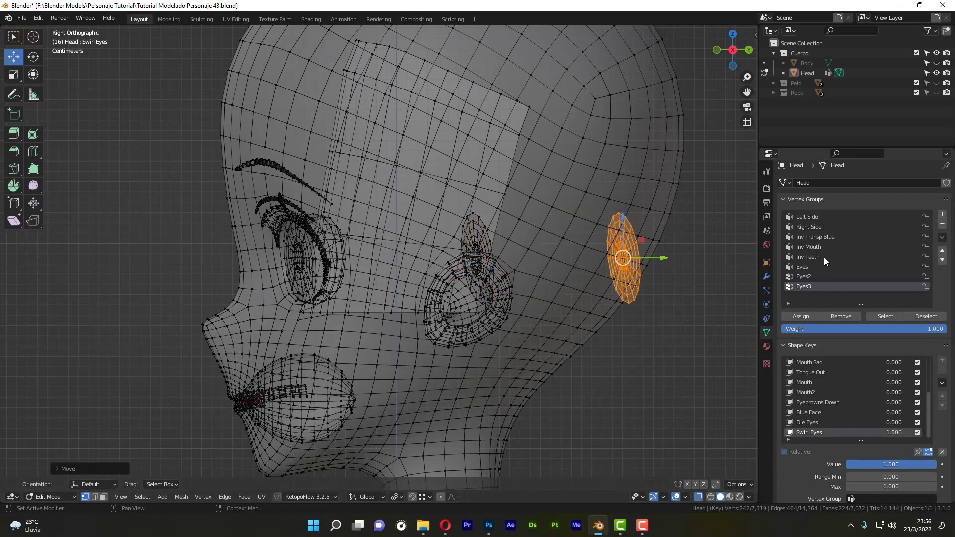
Select the Eyes vertex group's geometry and deselect the duplicated irises at the back of the head.
left_click(802, 266)
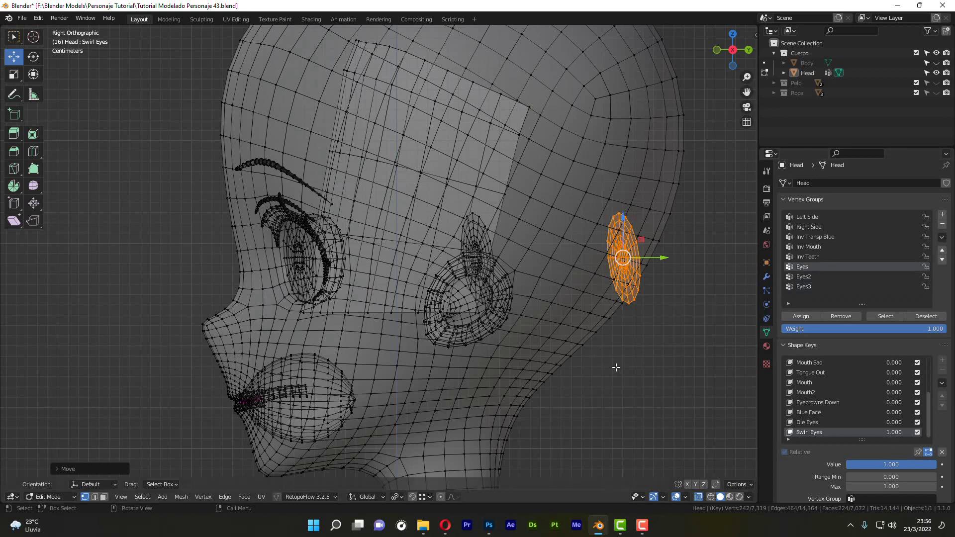
left_click(691, 348)
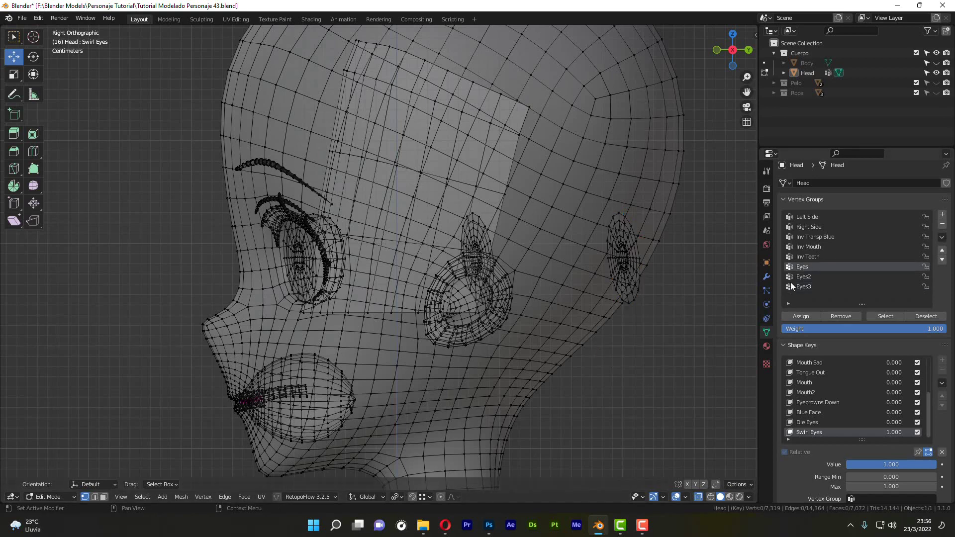
left_click(883, 317)
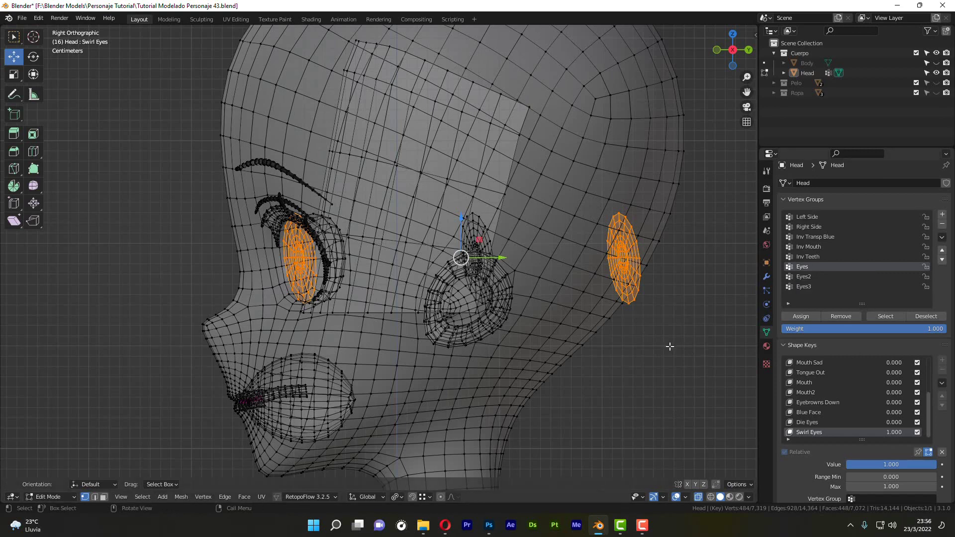
left_click_drag(684, 355, 592, 172, "ctrl")
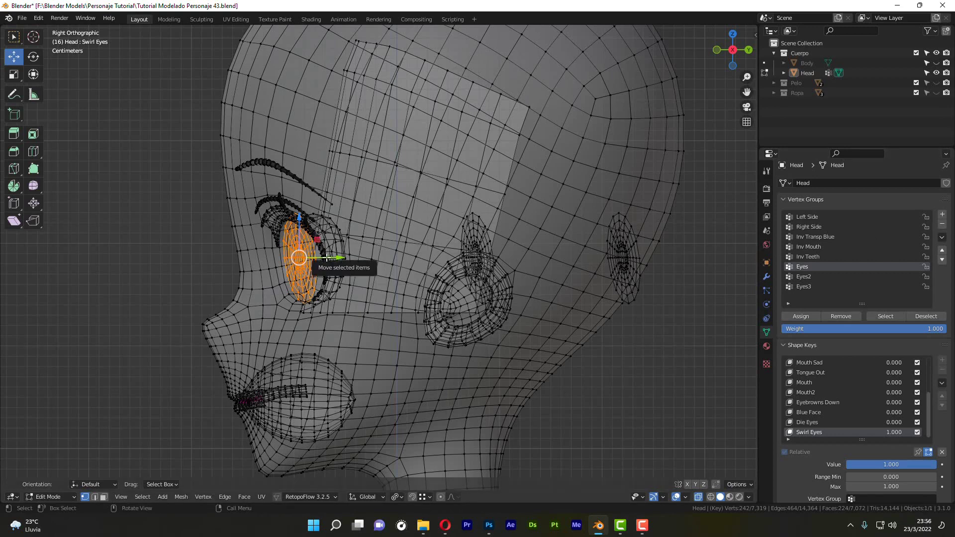
left_click_drag(328, 260, 354, 258)
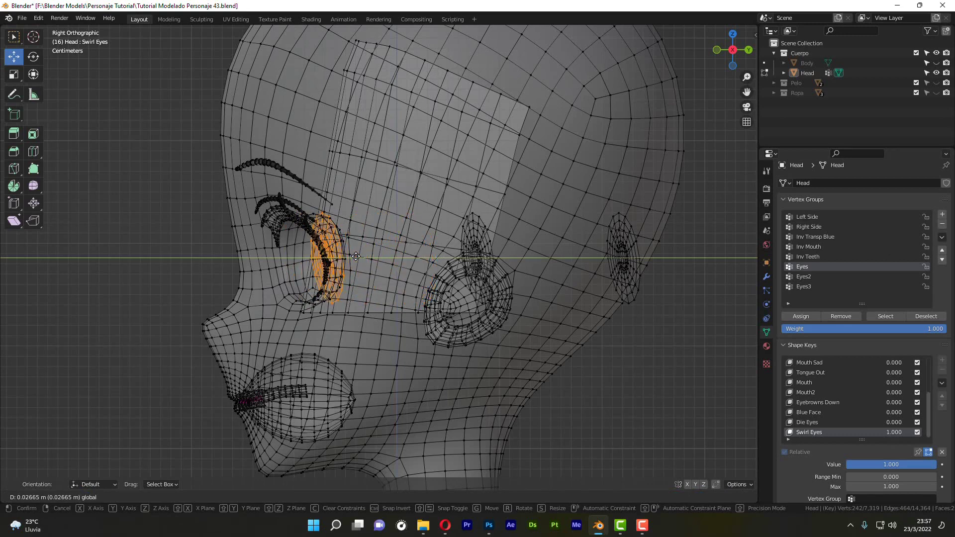
right_click(356, 257)
Copy the normal irises' median Y value and move them back along Y to about 0.06 m, near the ear.
key("n")
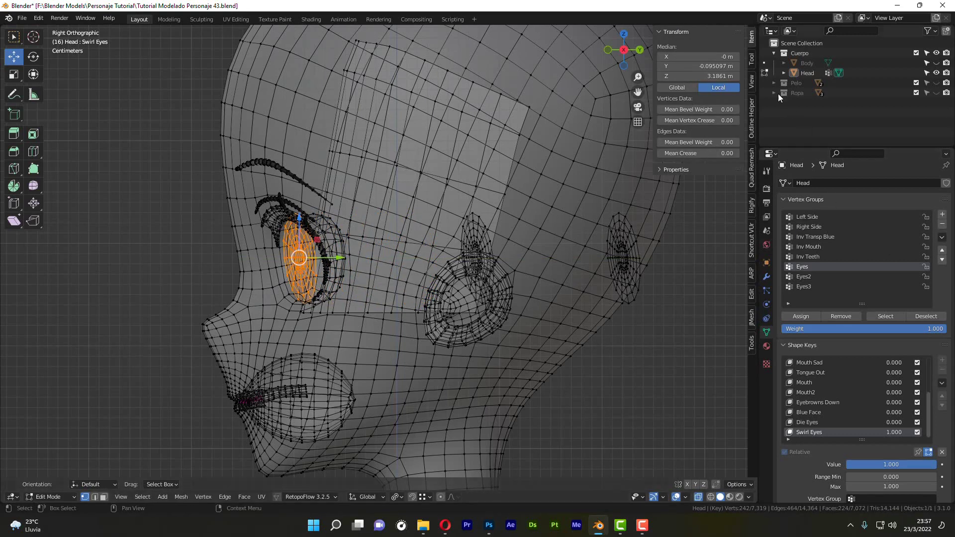
left_click(707, 66)
key("ctrl+c")
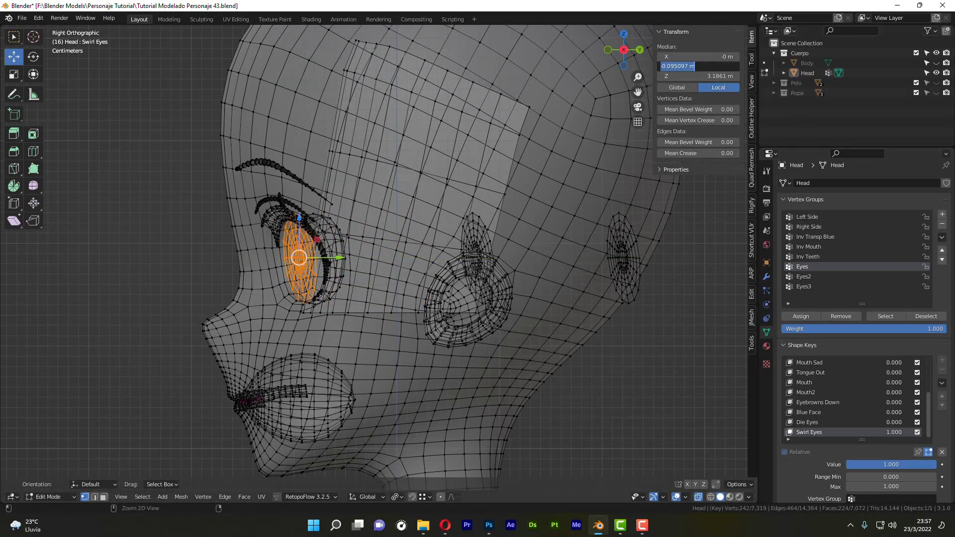
key("Return")
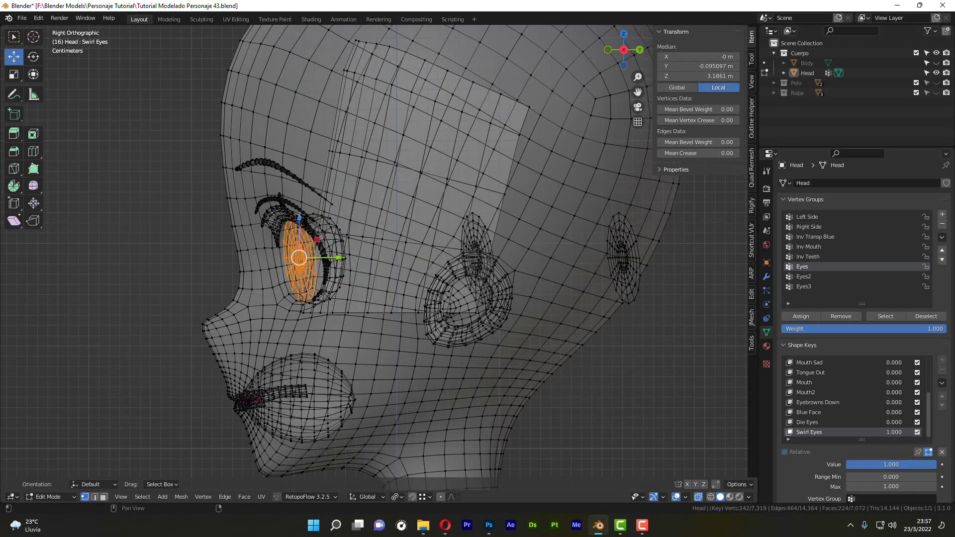
left_click_drag(337, 258, 500, 257)
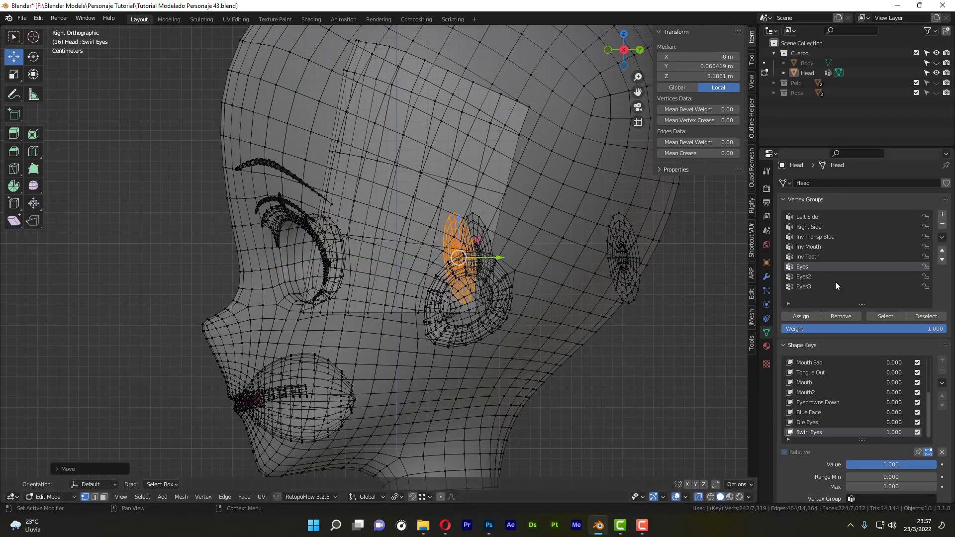
Select only the Eyes3 irises and paste -0.095097 m as their median Y.
left_click(803, 287)
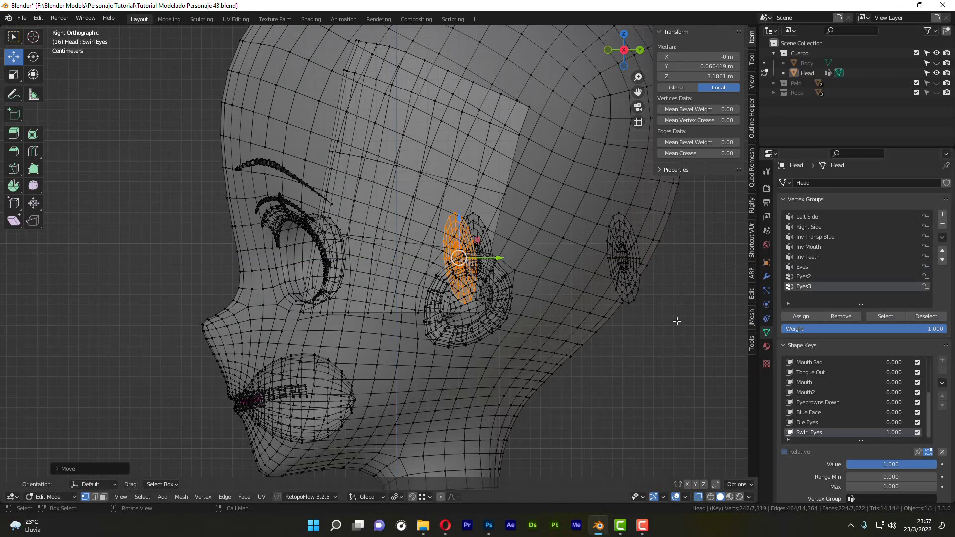
left_click(918, 317)
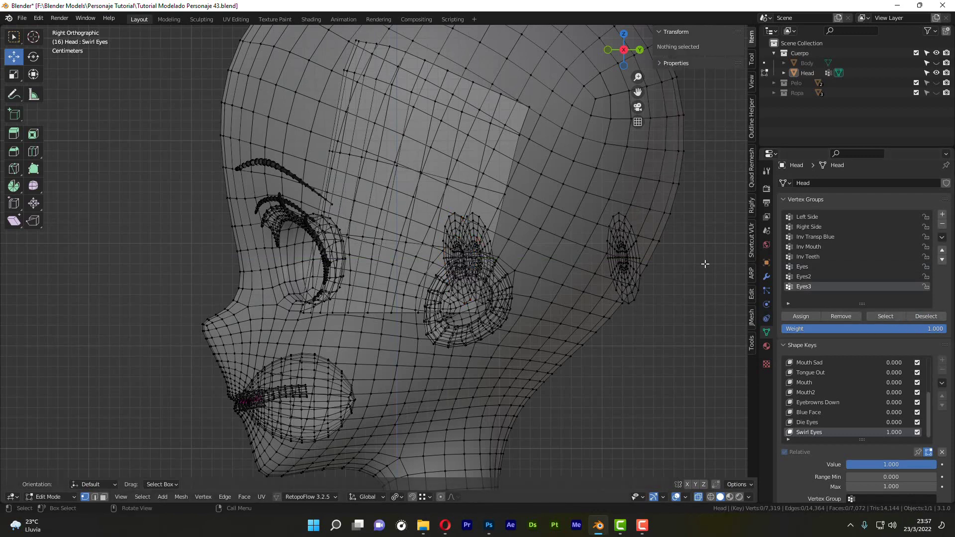
left_click(890, 314)
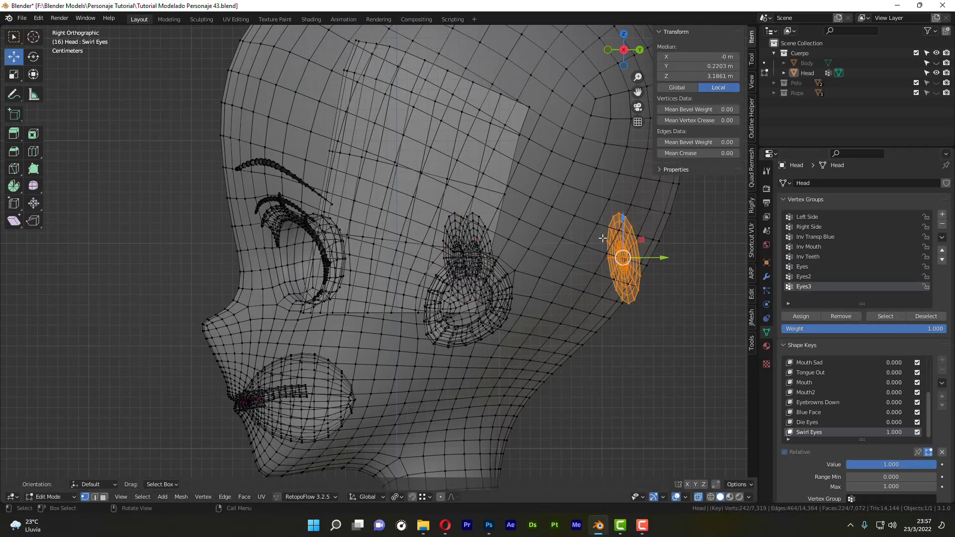
left_click(709, 66)
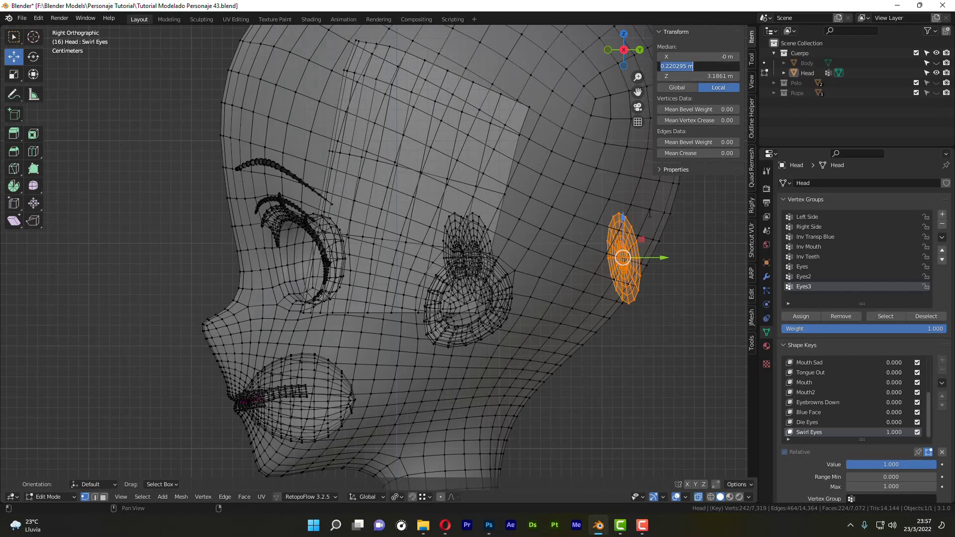
key("ctrl+v")
key("Return")
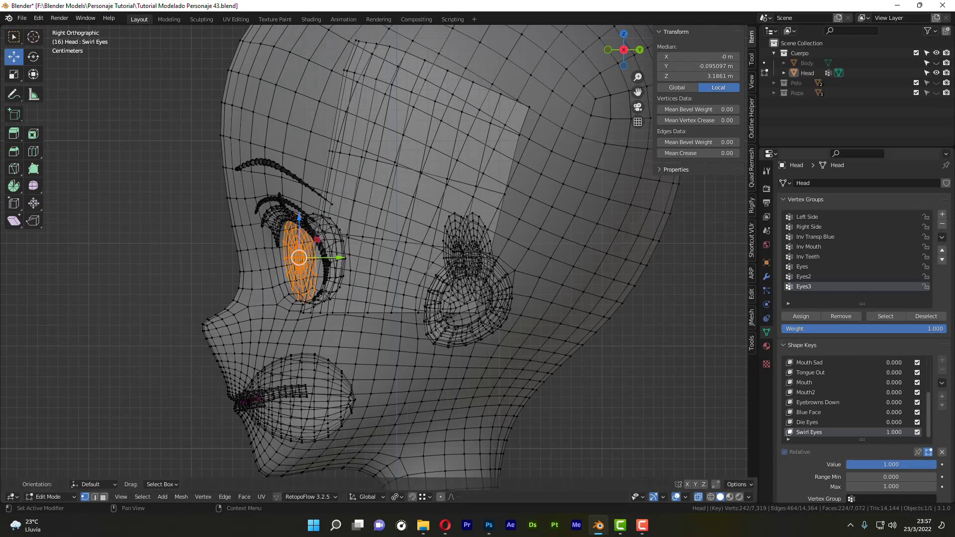
Set the Swirl Eyes value to 0.000 and isolate the Eyes3 irises in front view by hiding all other geometry.
left_click_drag(891, 464, 848, 464)
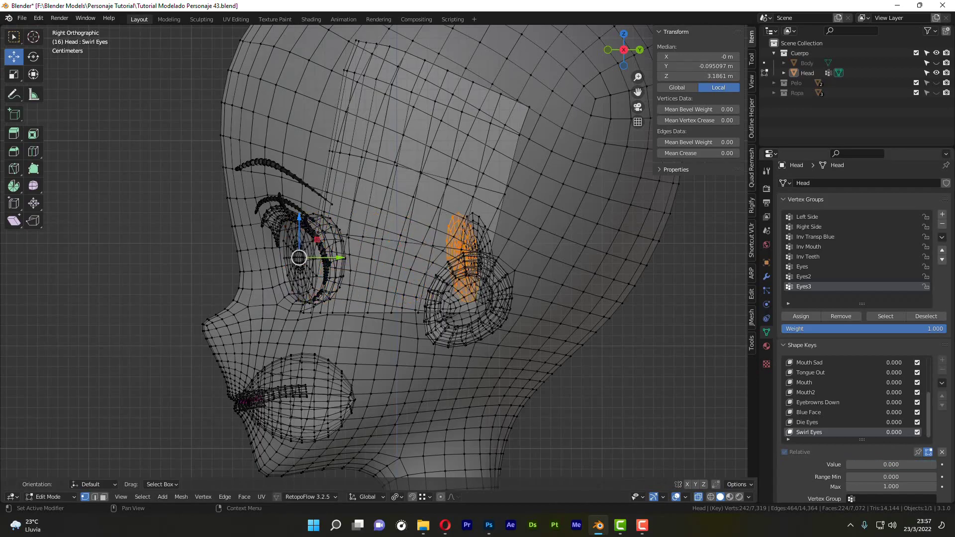
middle_click_drag(418, 258, 427, 272)
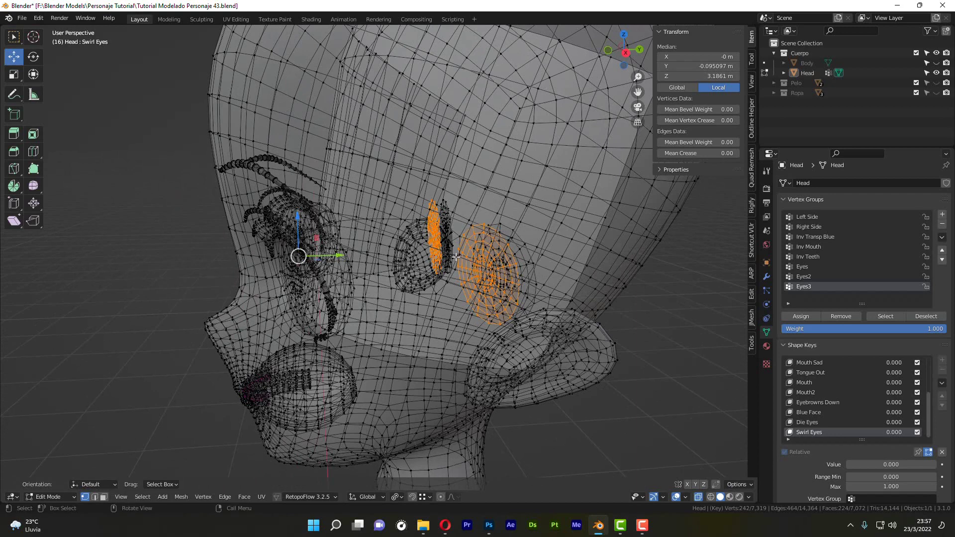
key("shift+h")
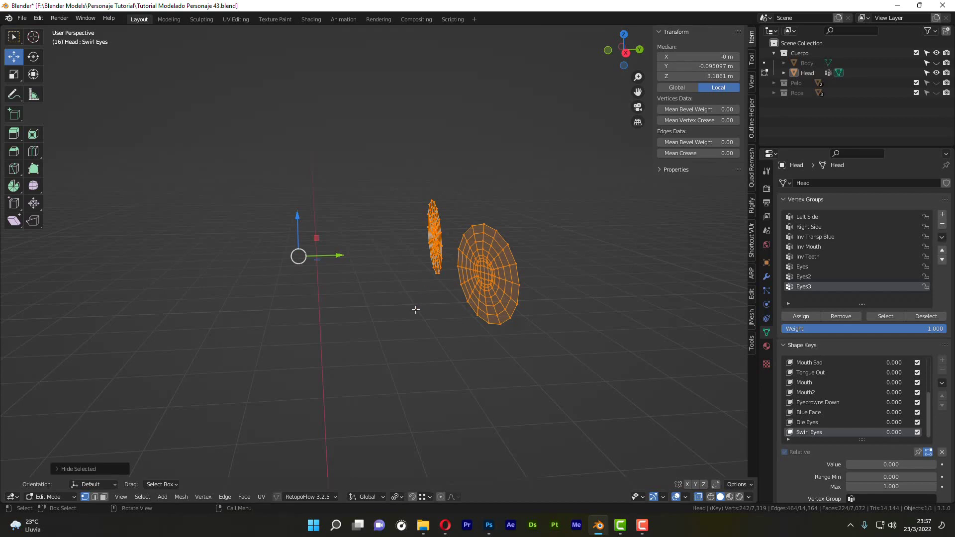
key("KP_1")
key("KP_Decimal")
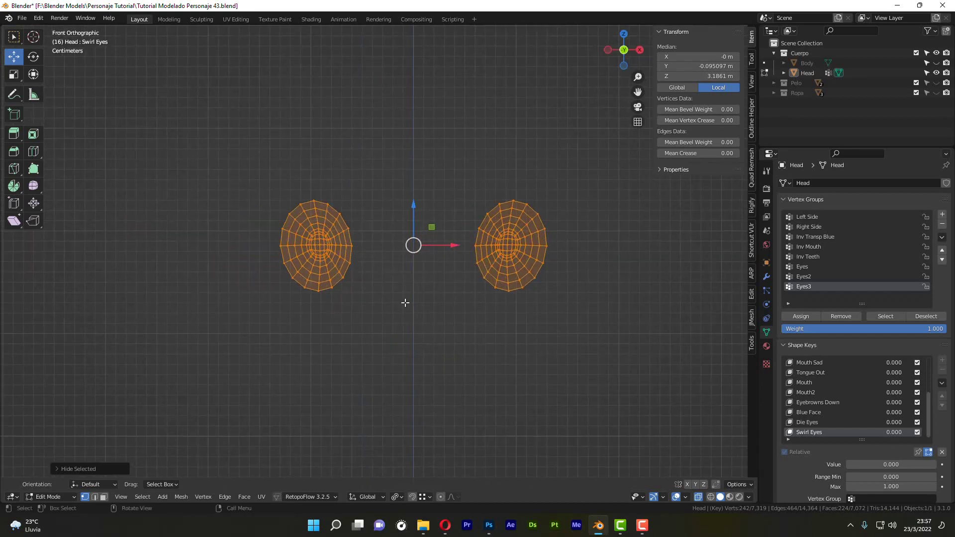
Open the UV Editing workspace with the eye texture and both isolated irises in view.
left_click(236, 20)
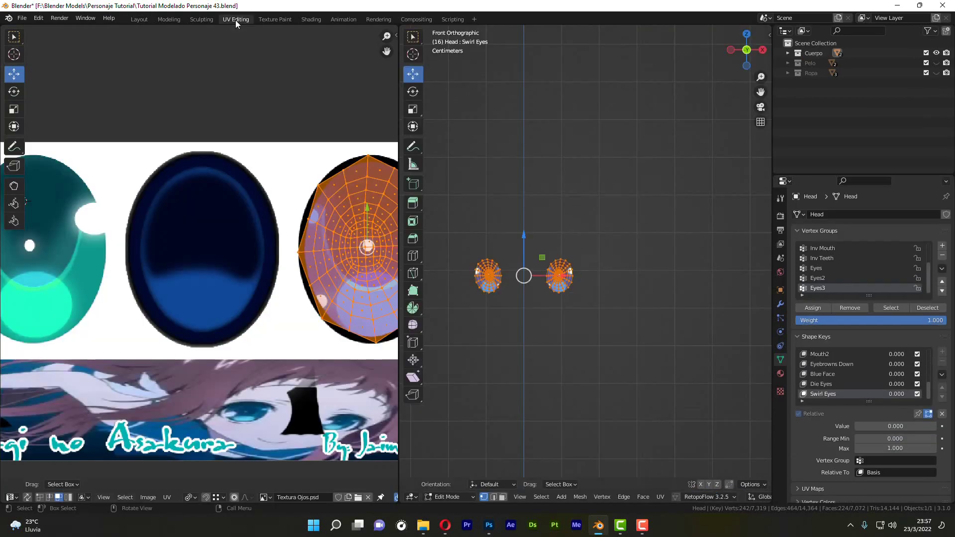
scroll(259, 259, "down", 2)
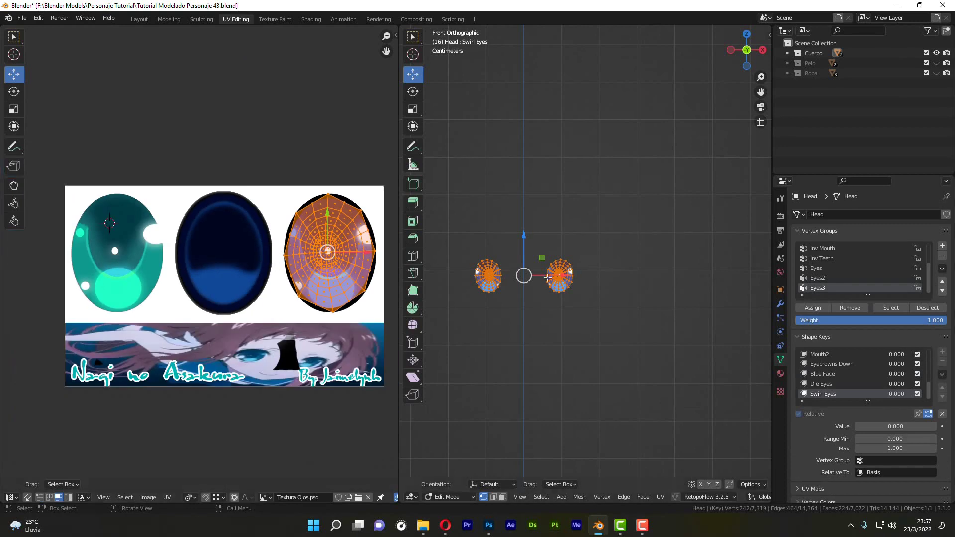
scroll(505, 269, "up", 3)
middle_click_drag(546, 250, 609, 240, "shift")
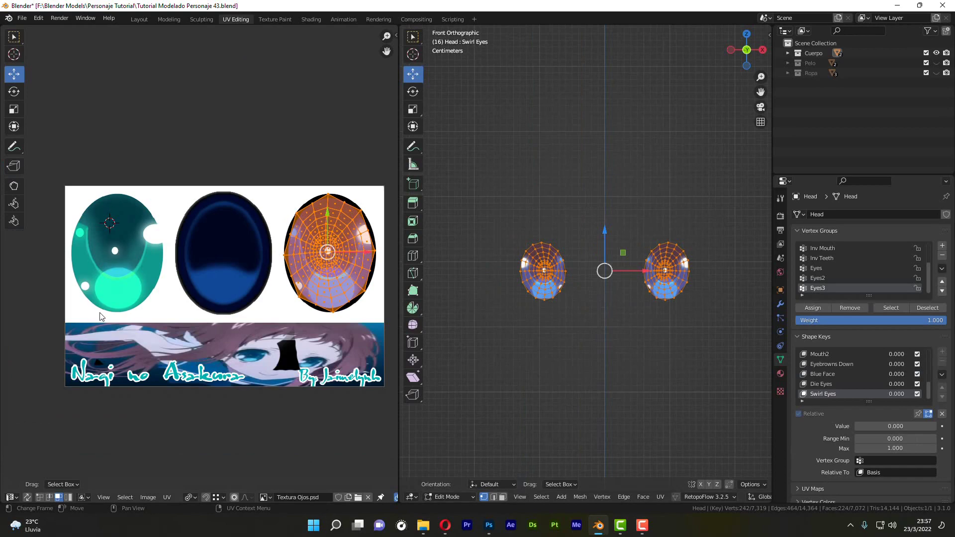
Check in Photoshop that the spiral eye texture is saved, and reload Textura Ojos.psd in Blender.
left_click(489, 525)
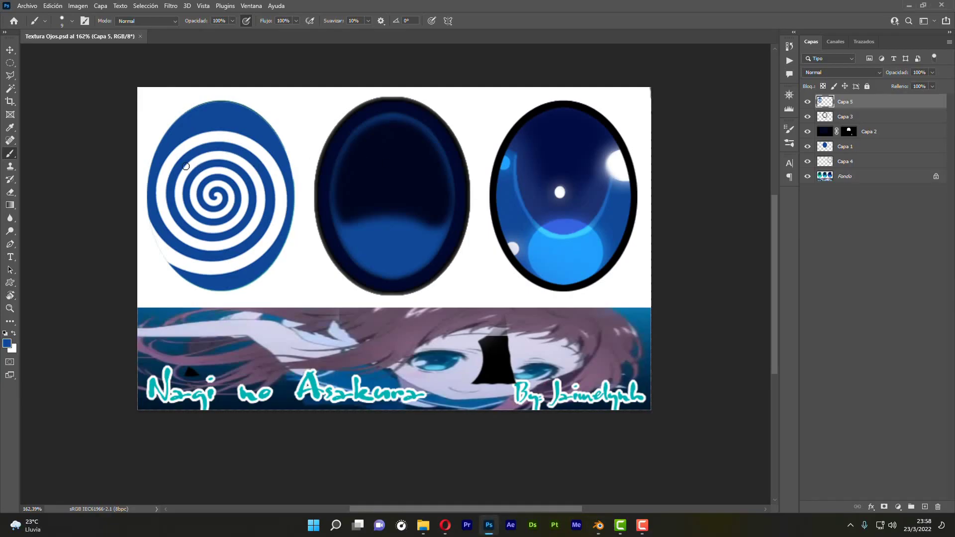
left_click(29, 5)
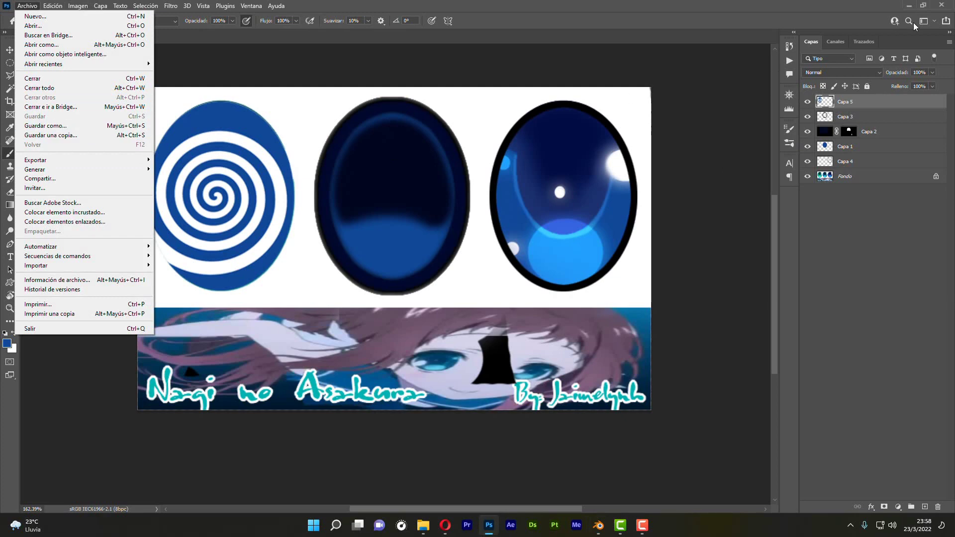
left_click(912, 5)
left_click(912, 5)
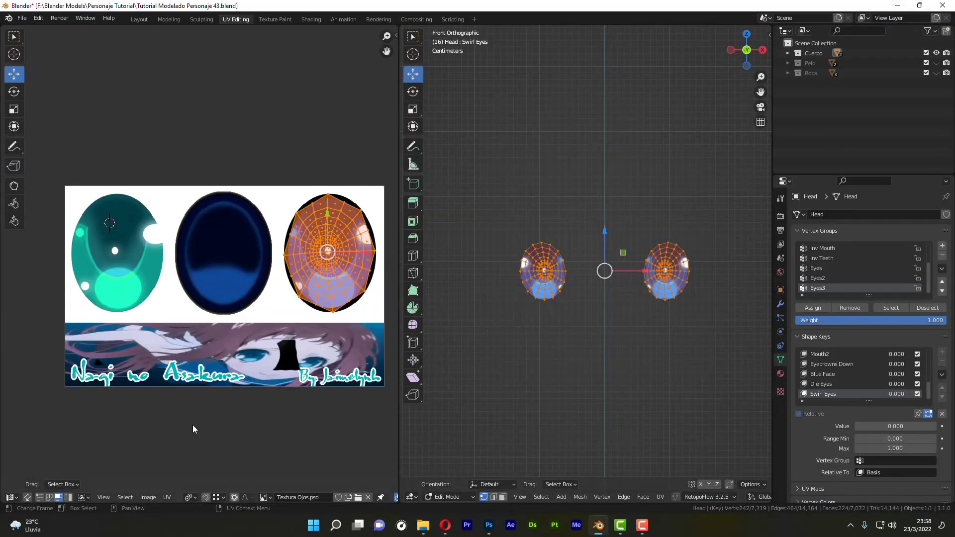
left_click(148, 498)
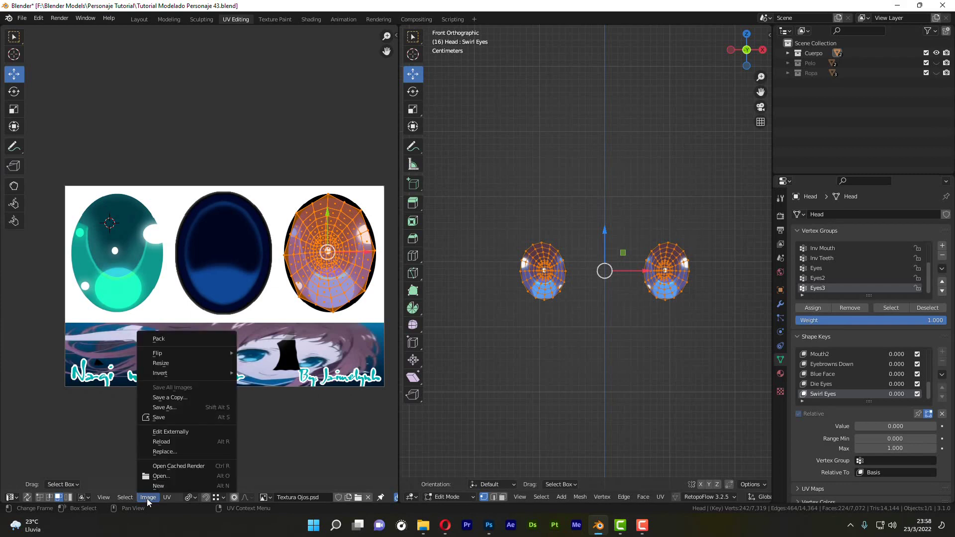
left_click(168, 442)
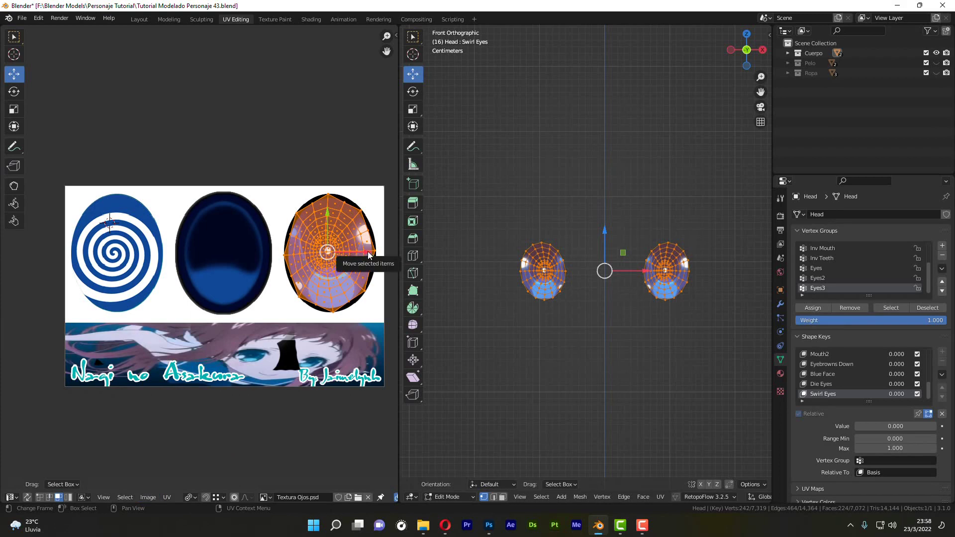
Move the Eyes3 irises' UVs along X from the normal iris image onto the centre of the blue-and-white spiral and deselect everything.
left_click_drag(368, 252, 153, 257)
scroll(155, 257, "up", 6)
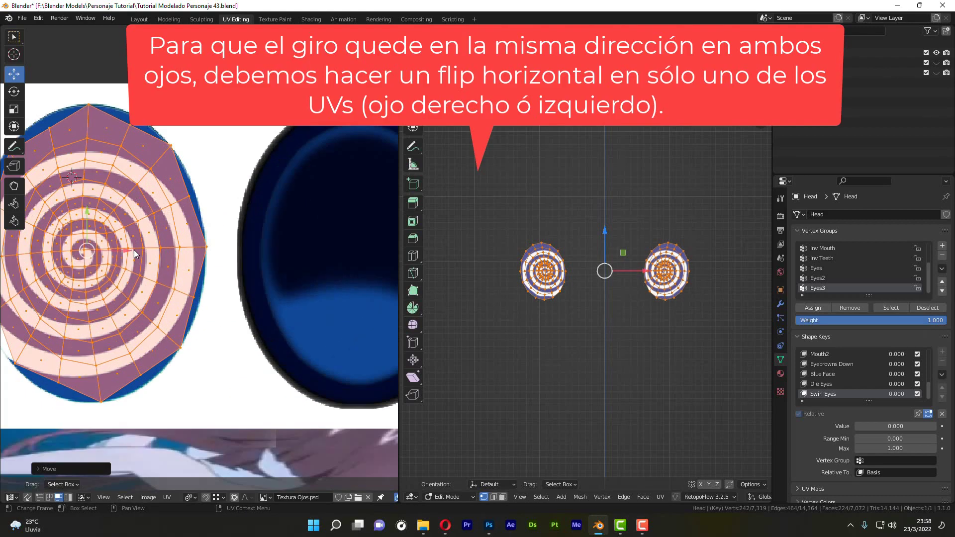
scroll(153, 258, "down", 4)
middle_click_drag(153, 259, 244, 234)
left_click_drag(231, 238, 227, 240)
scroll(607, 259, "up", 6)
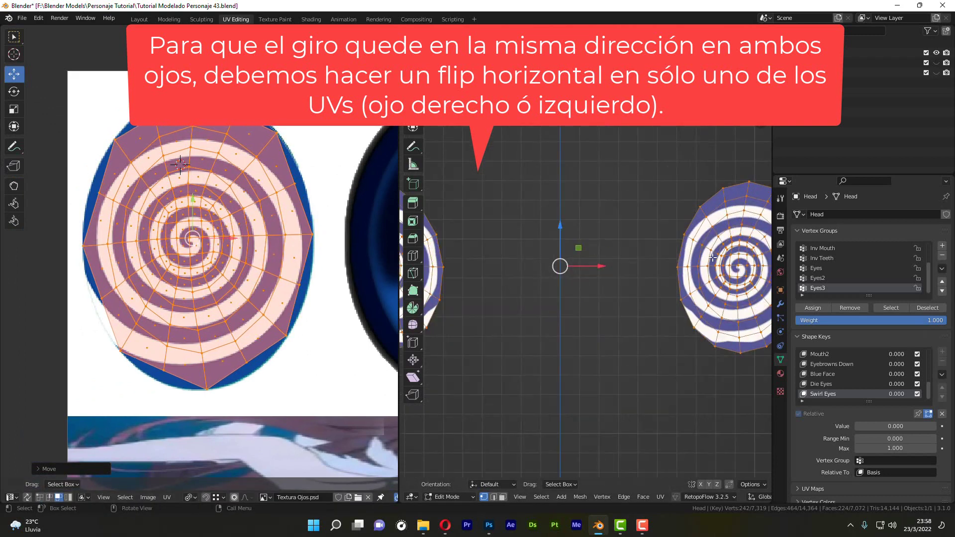
middle_click_drag(746, 248, 600, 241, "shift")
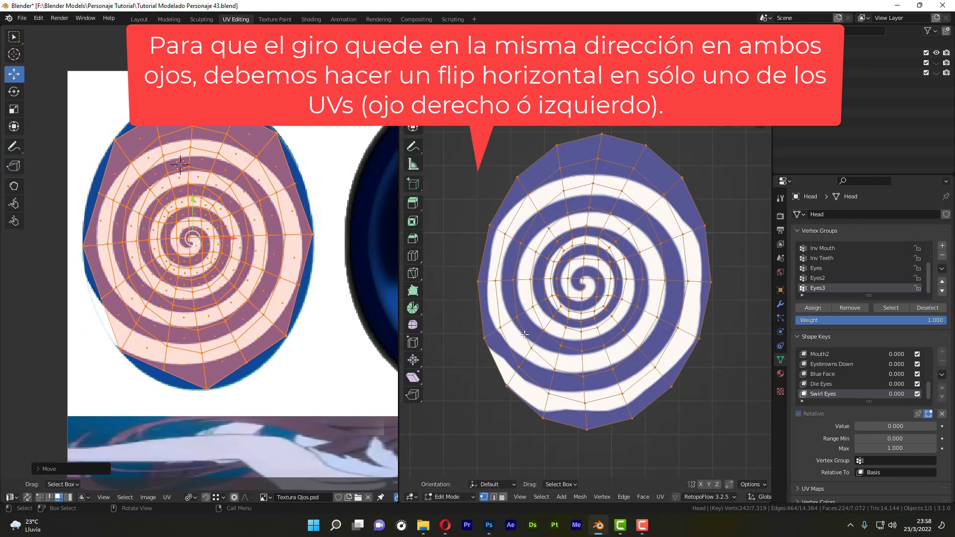
scroll(159, 274, "down", 3)
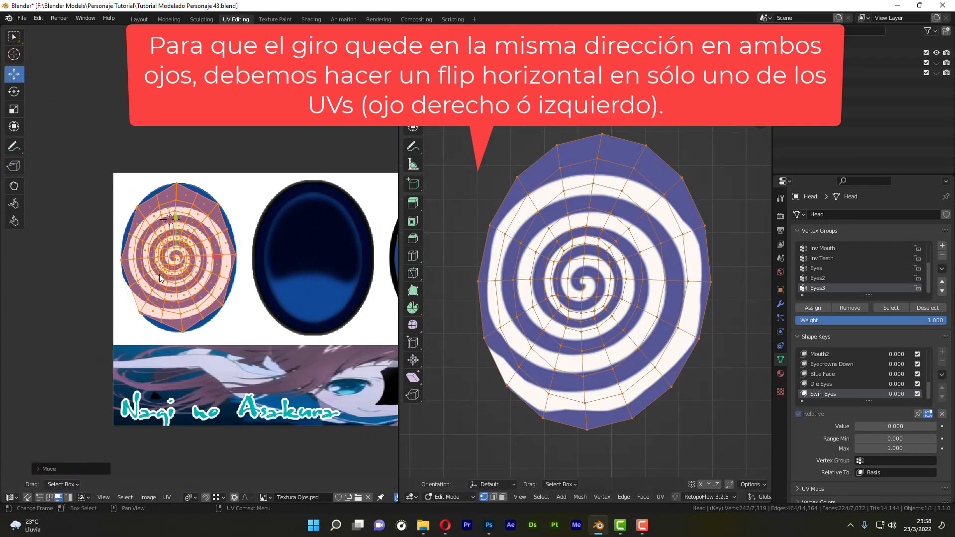
left_click(269, 155)
scroll(565, 276, "down", 4)
left_click(679, 375)
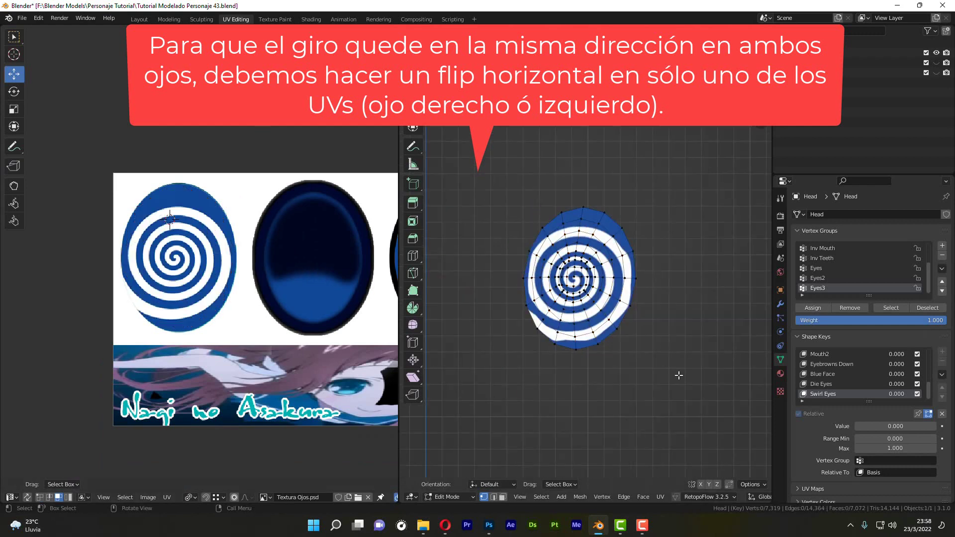
scroll(678, 376, "down", 4)
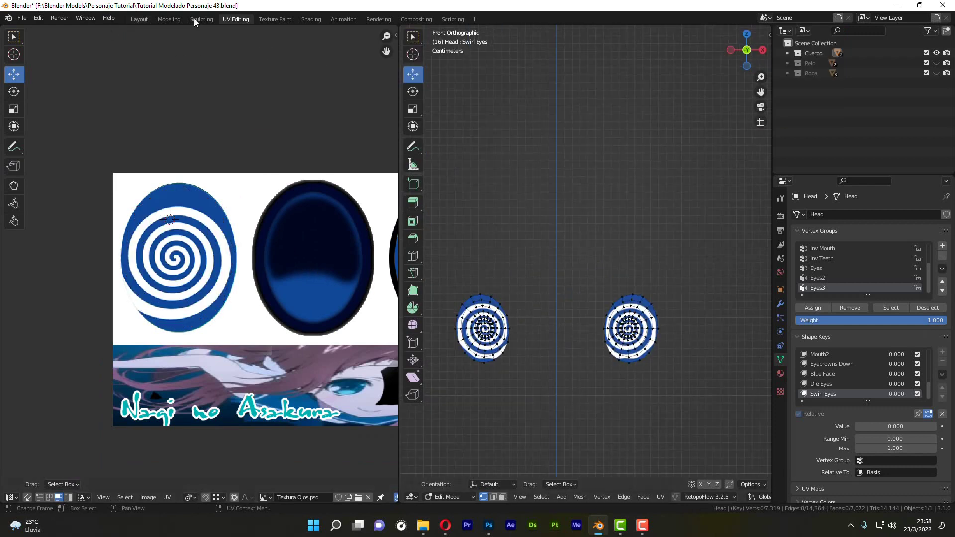
Return to the Layout workspace in Object Mode and display the head in Material Preview shading.
left_click(139, 19)
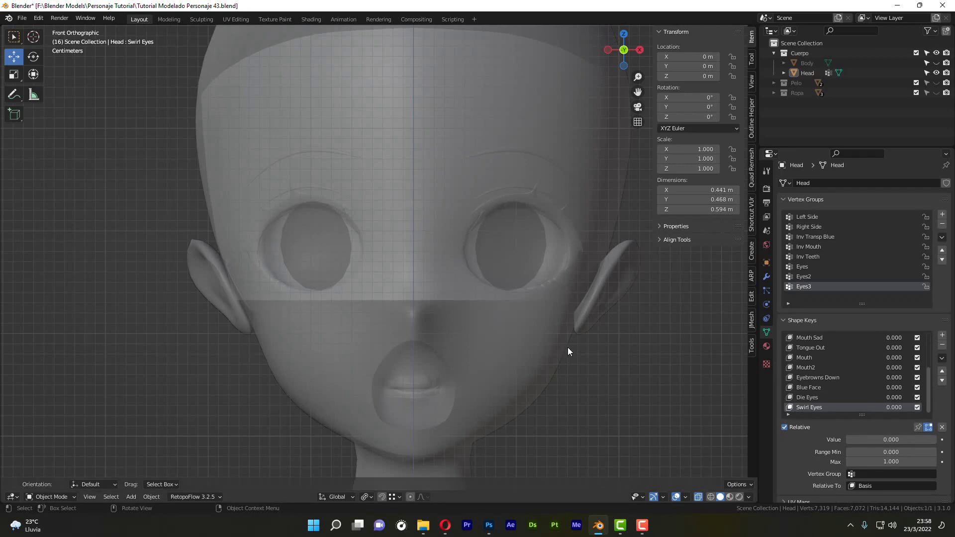
mouse_move(571, 348)
middle_mouse_down()
mouse_move(539, 337)
mouse_move(540, 350)
middle_mouse_up()
scroll(538, 338, "up", 3)
scroll(538, 336, "down", 3)
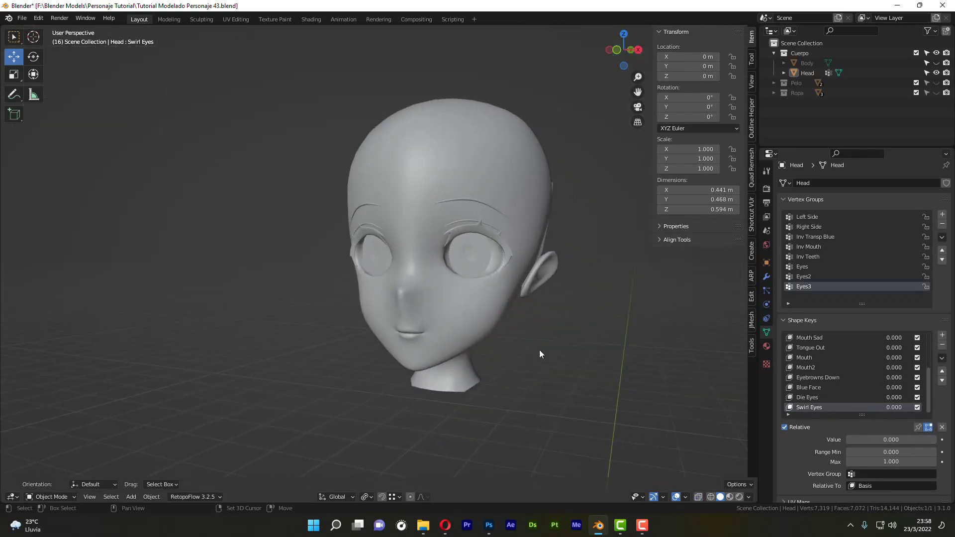
left_click(729, 497)
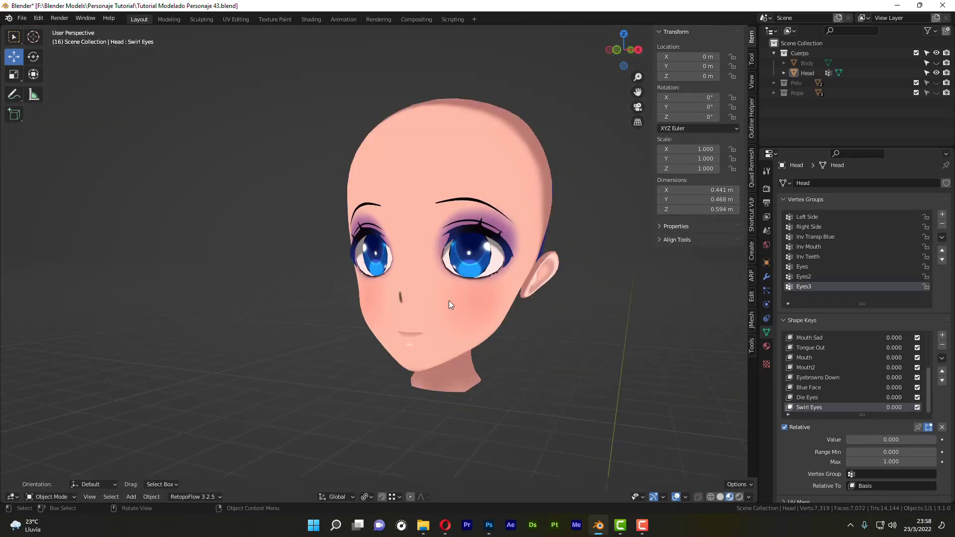
Hide the viewport sidebar and make the Pelo hair collection visible around the head.
middle_click_drag(449, 304, 441, 302)
scroll(478, 276, "up", 3)
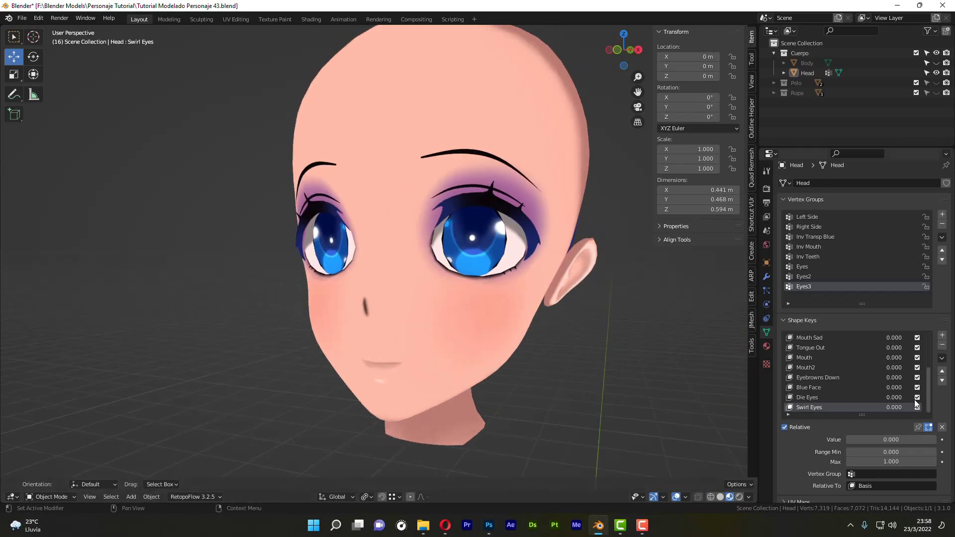
mouse_move(929, 384)
left_mouse_down()
mouse_move(924, 340)
mouse_move(928, 383)
left_mouse_up()
key("n")
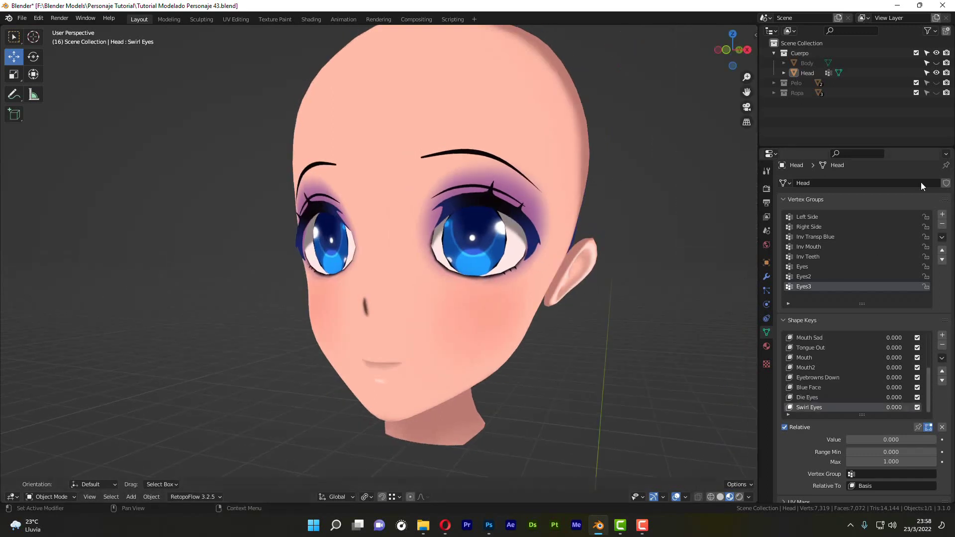
left_click(936, 82)
middle_click_drag(683, 197, 530, 264)
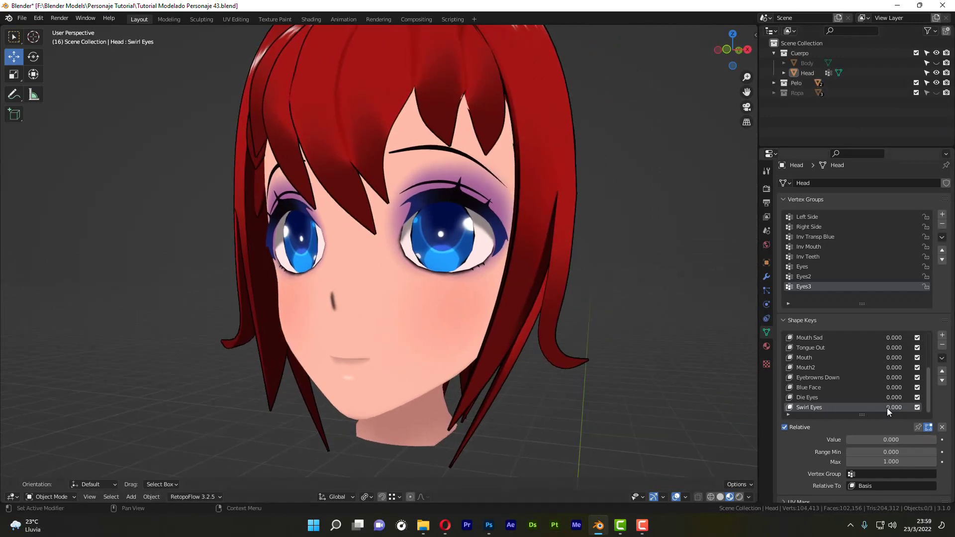
Set the Swirl Eyes shape key to 1.000 and inspect both irises from the front and at an angle.
left_click_drag(888, 408, 921, 408)
middle_click_drag(174, 278, 228, 286)
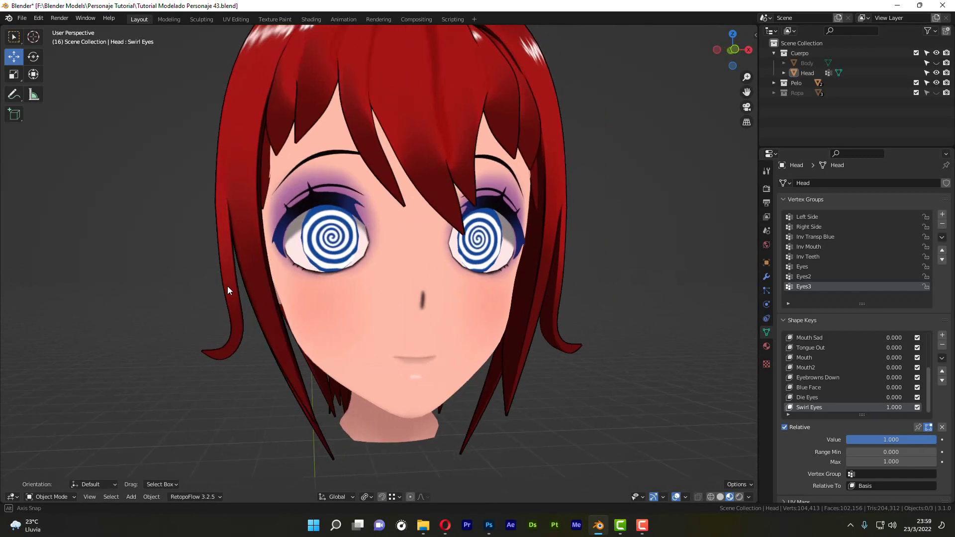
middle_click_drag(490, 335, 779, 399)
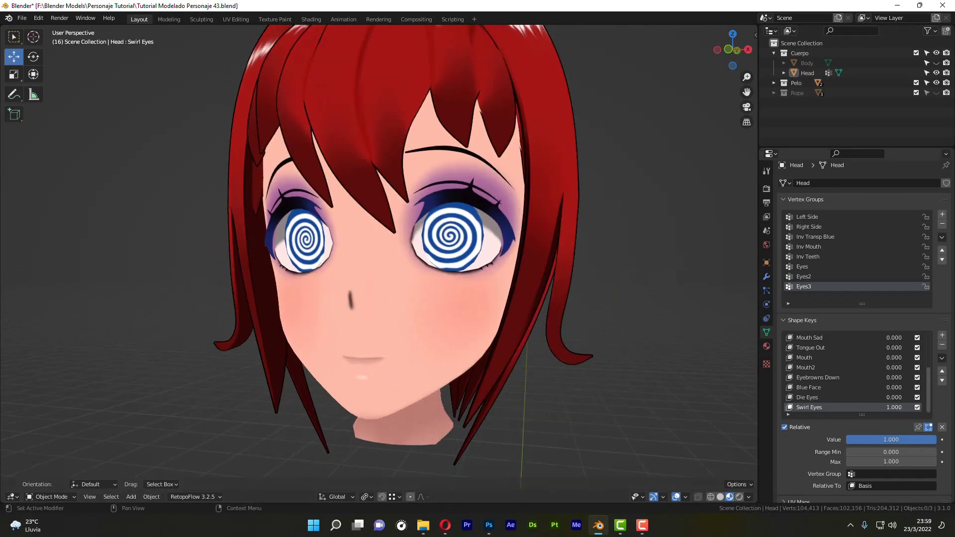
Compare the irises with Swirl Eyes at 0.000 and again at 1.000, and look through the Head's shape key list.
left_click_drag(893, 408, 865, 408)
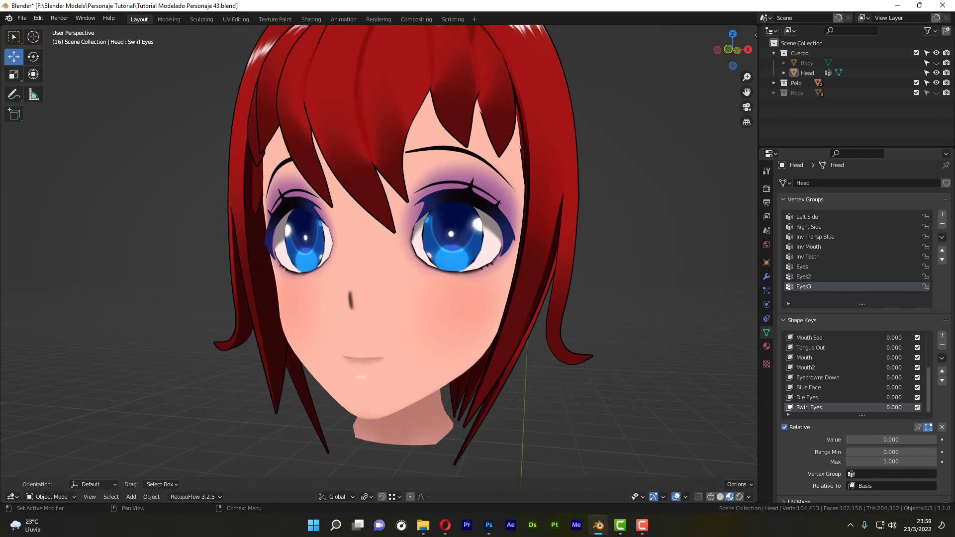
left_click_drag(875, 440, 935, 440)
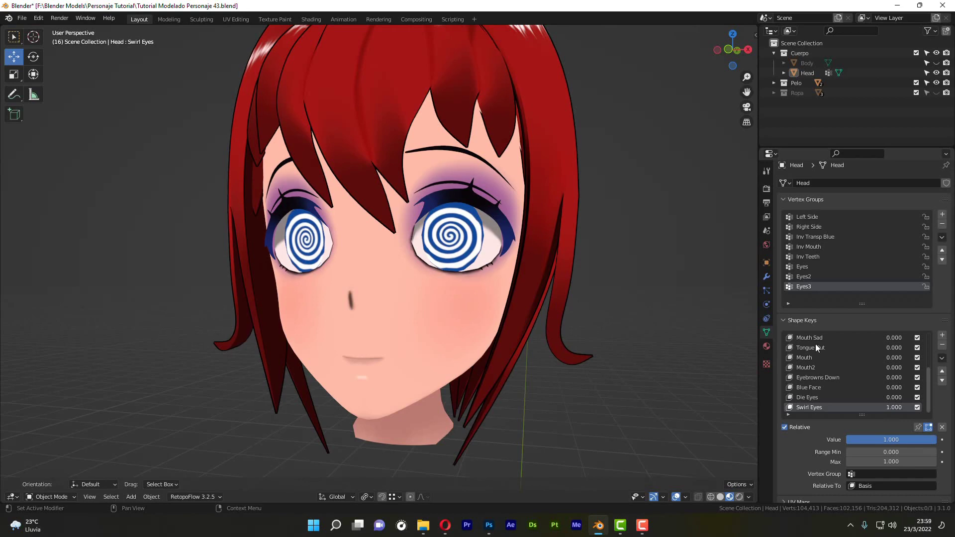
left_click_drag(927, 380, 894, 359)
middle_click_drag(417, 297, 488, 327)
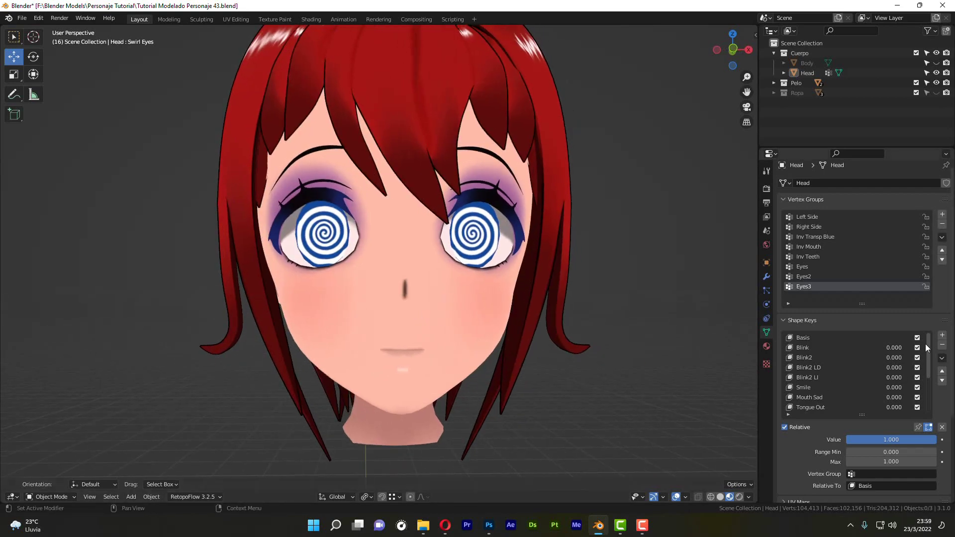
left_click_drag(928, 345, 926, 398)
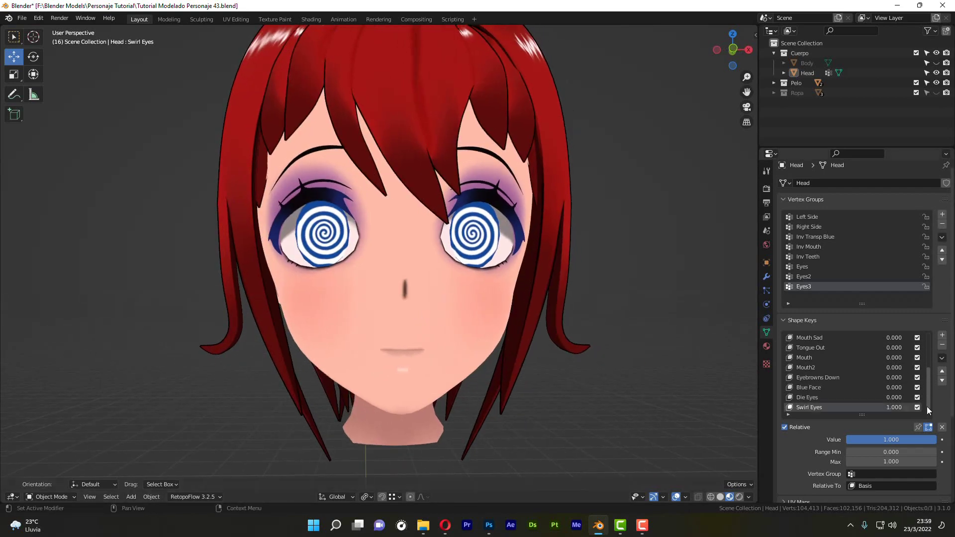